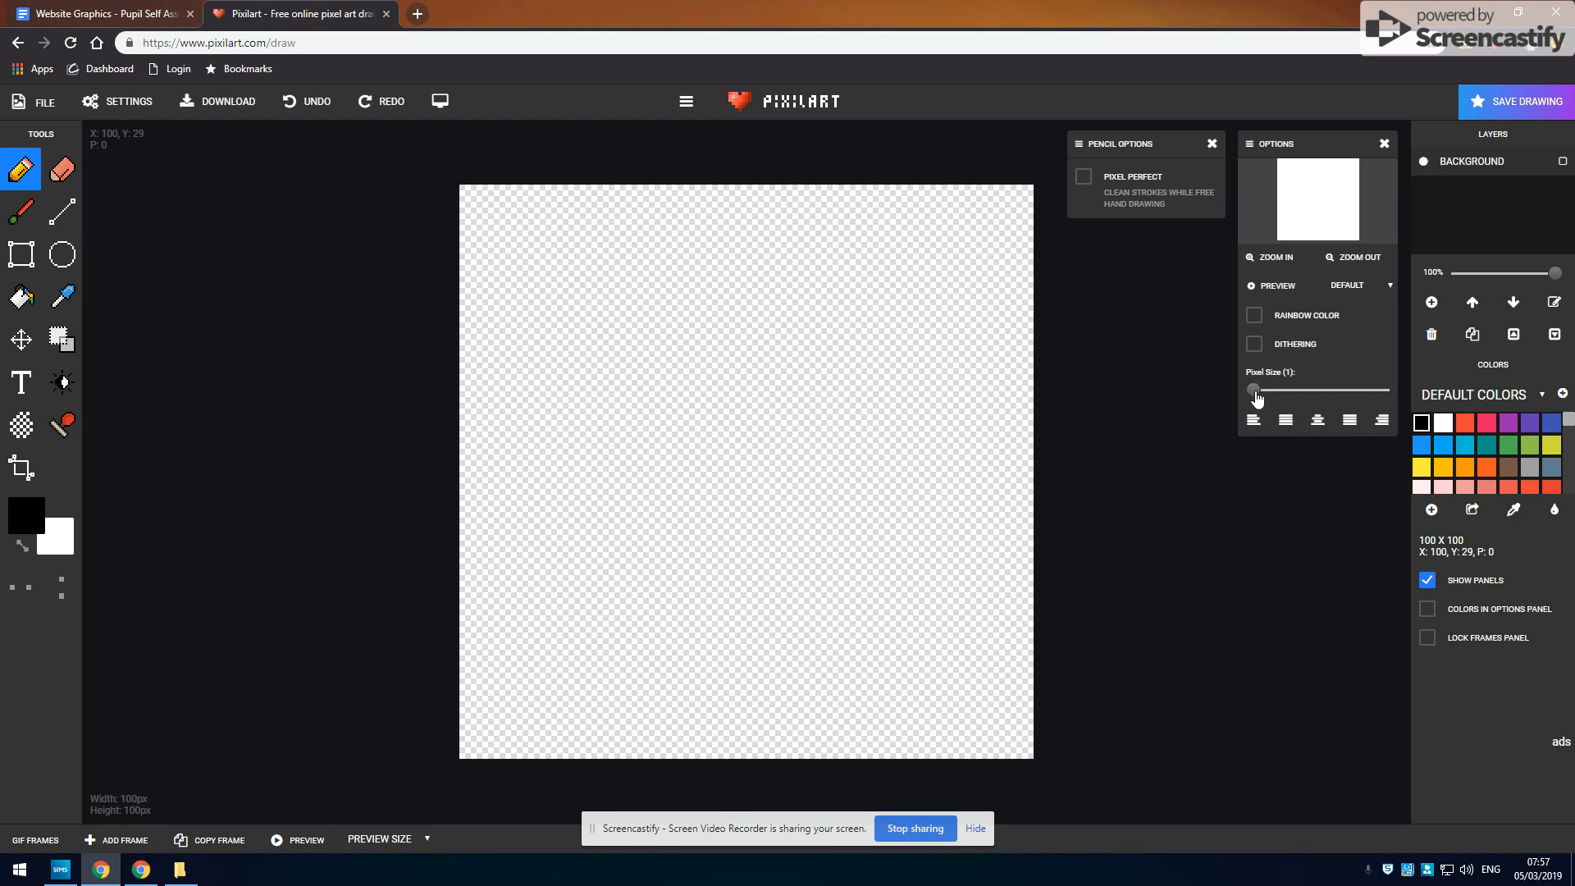
Step: Draw a large black rectangle outline for the laptop screen across the upper part of the canvas with a pixel size of 4
mouse_move(1257, 395)
left_mouse_down()
mouse_move(1378, 395)
mouse_move(1279, 404)
left_mouse_up()
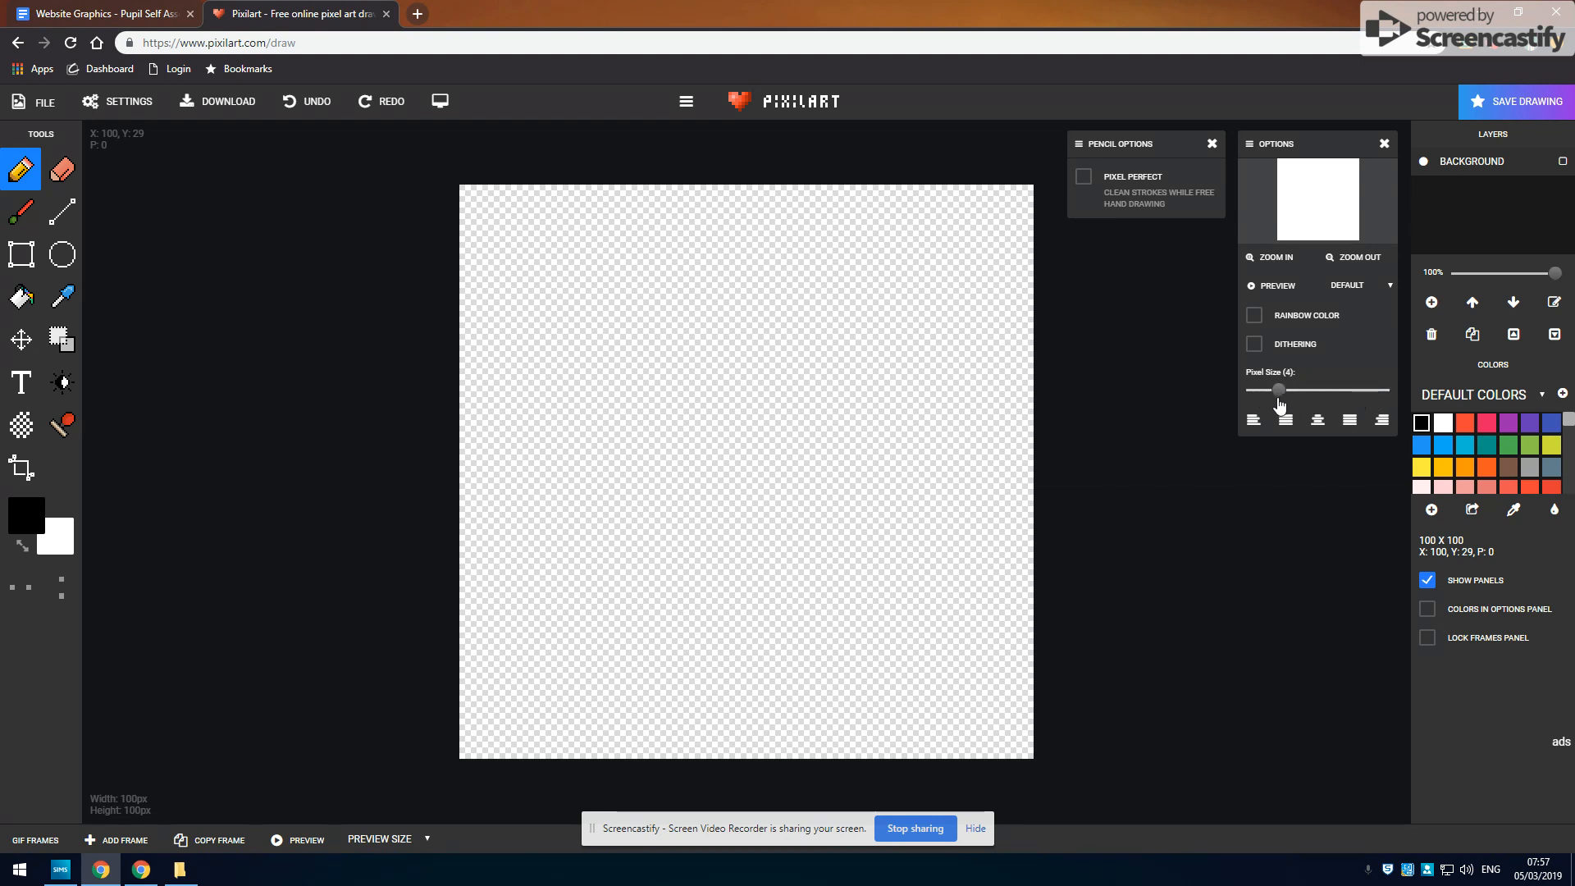
left_click(22, 256)
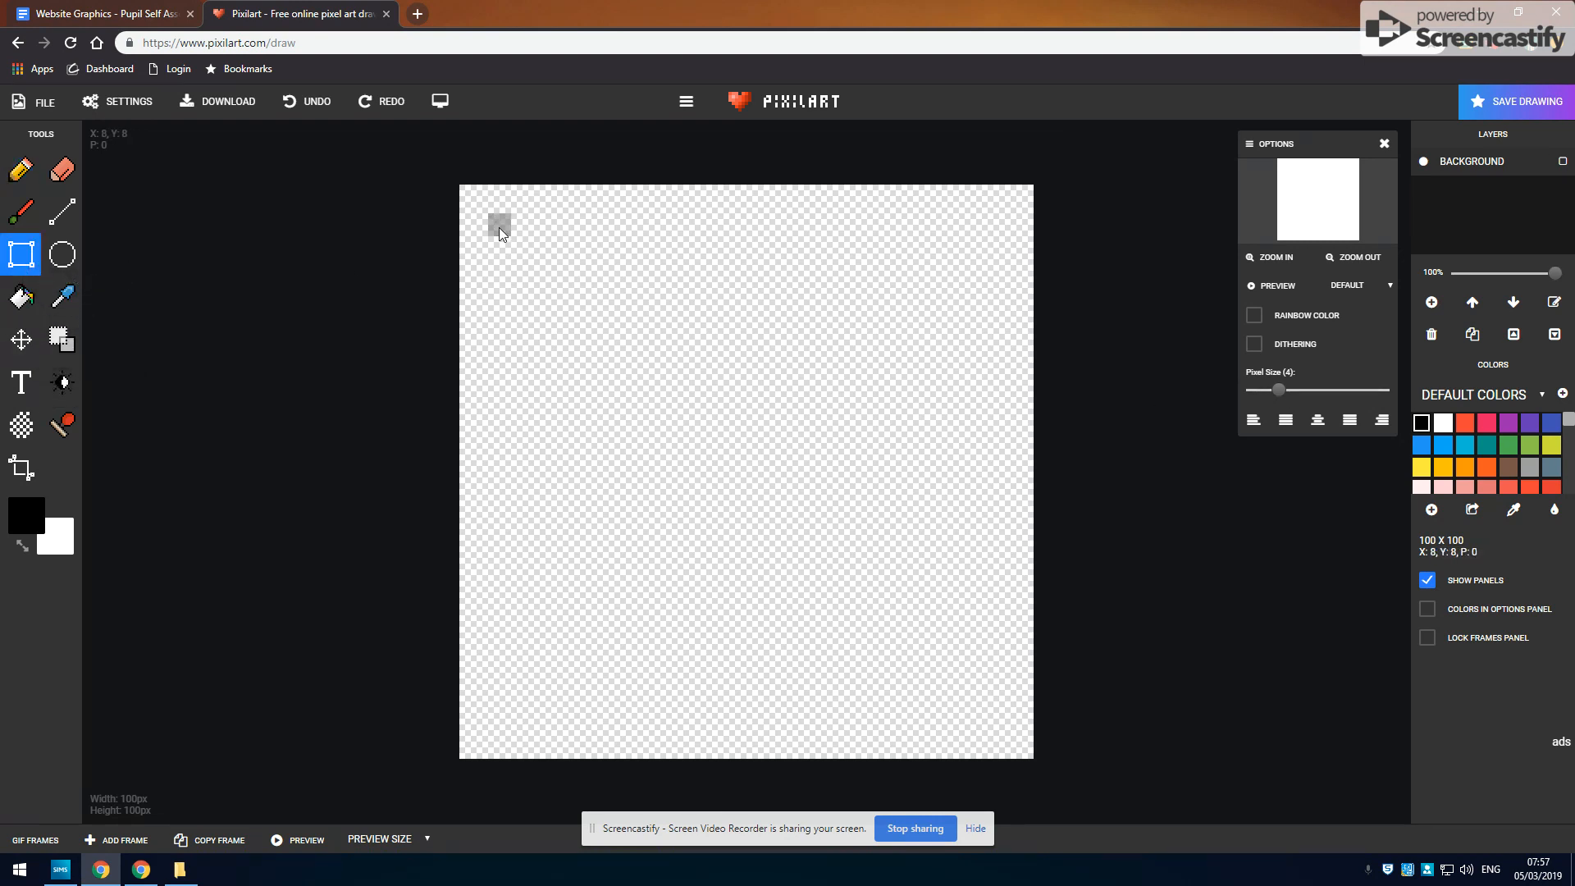
left_click_drag(496, 223, 1006, 535)
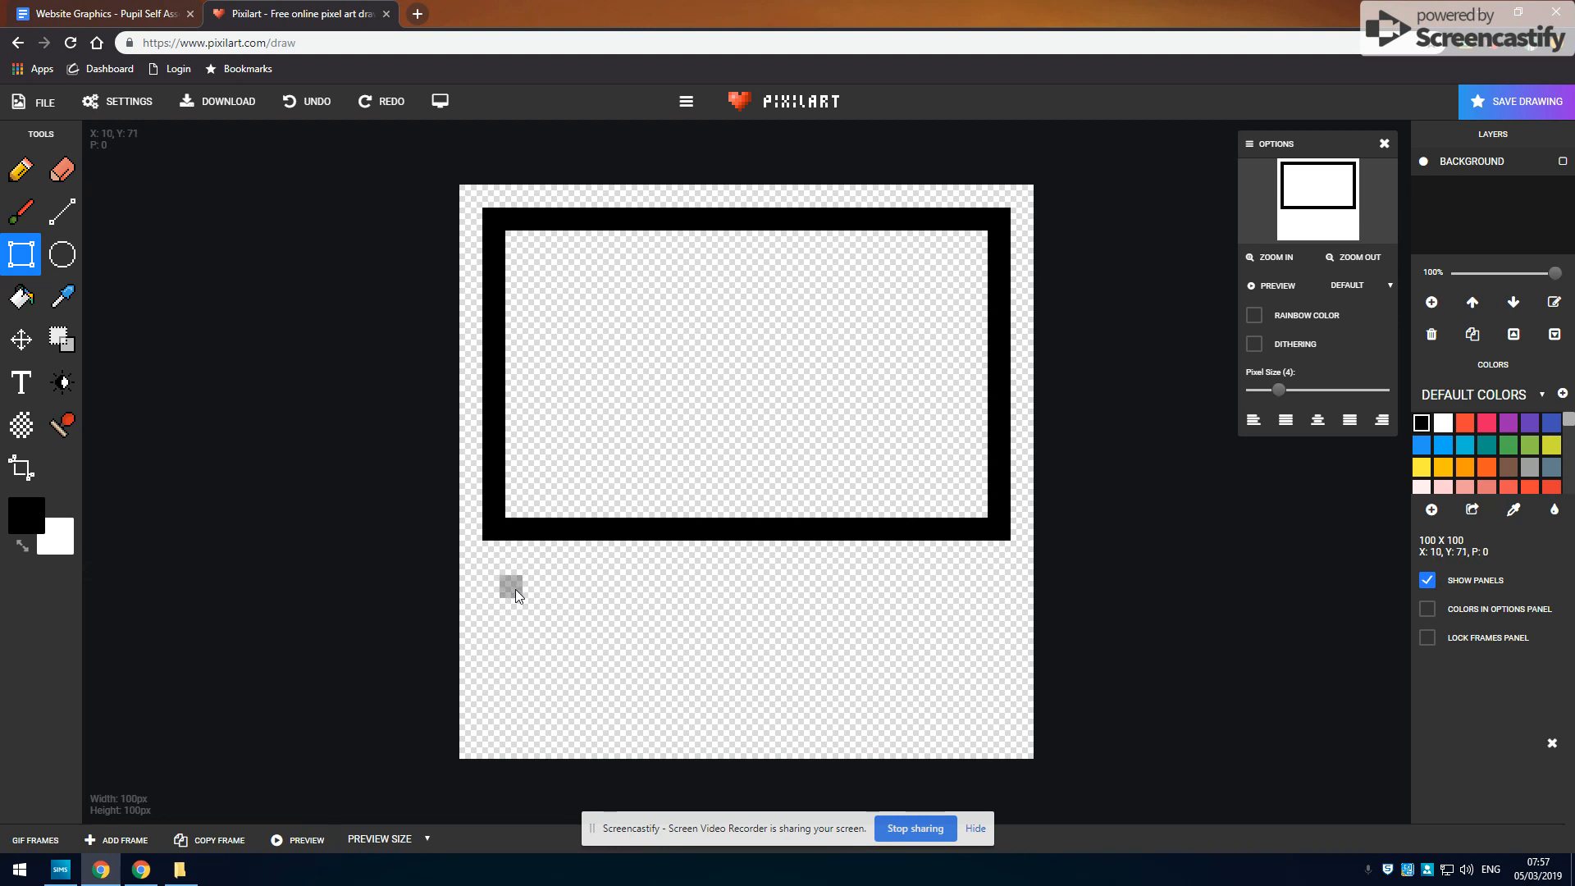
left_click(948, 748)
Step: Fill the inside of the screen rectangle with a light blue using the Bucket tool
left_click(33, 301)
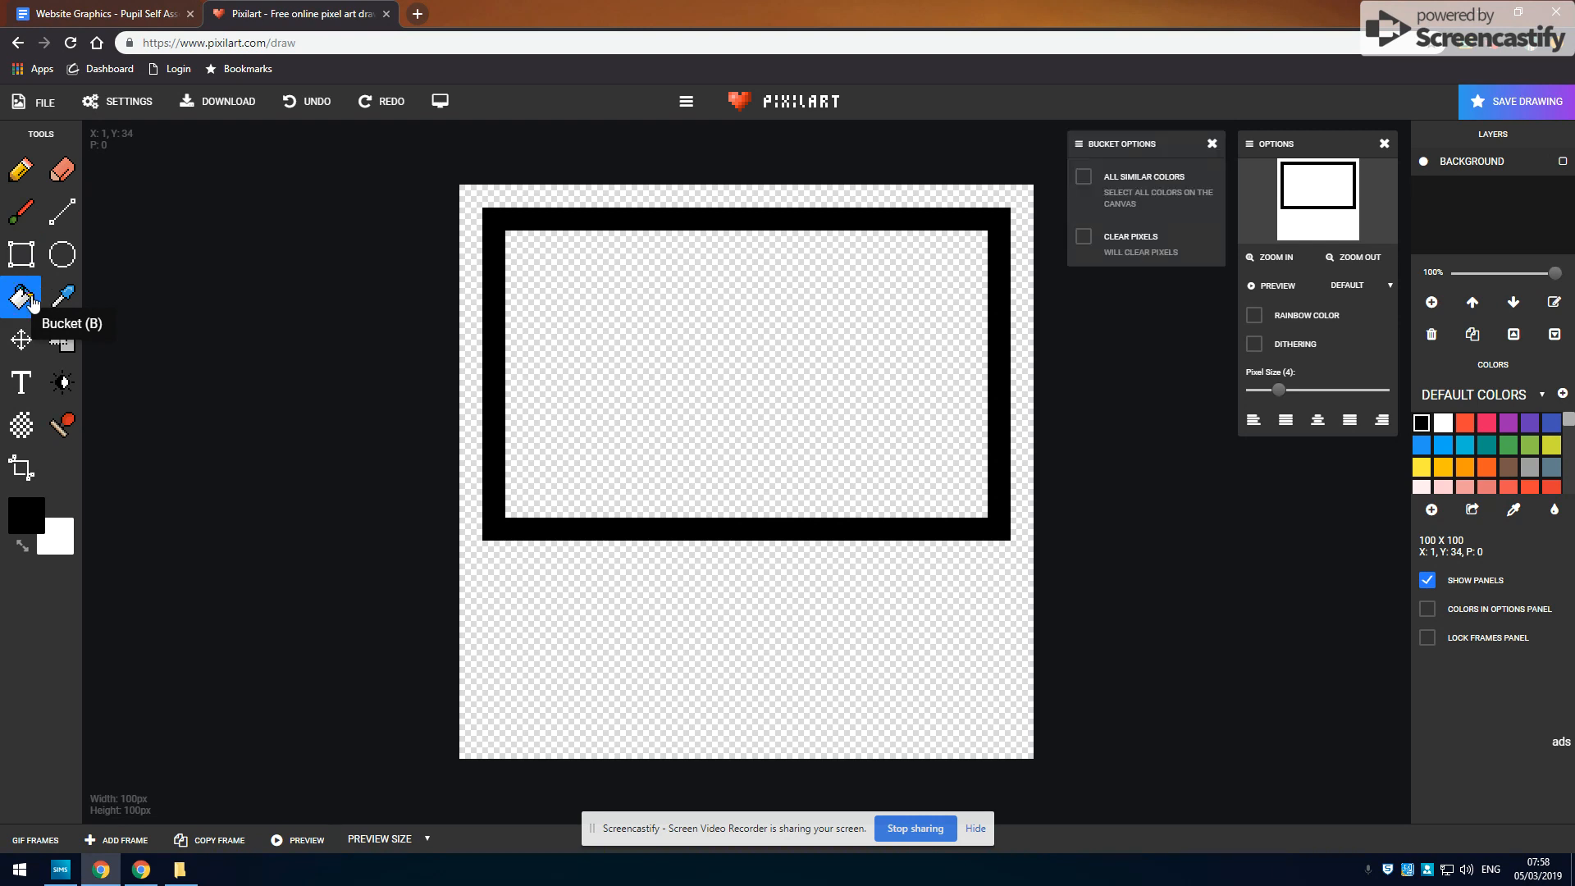
left_click(22, 532)
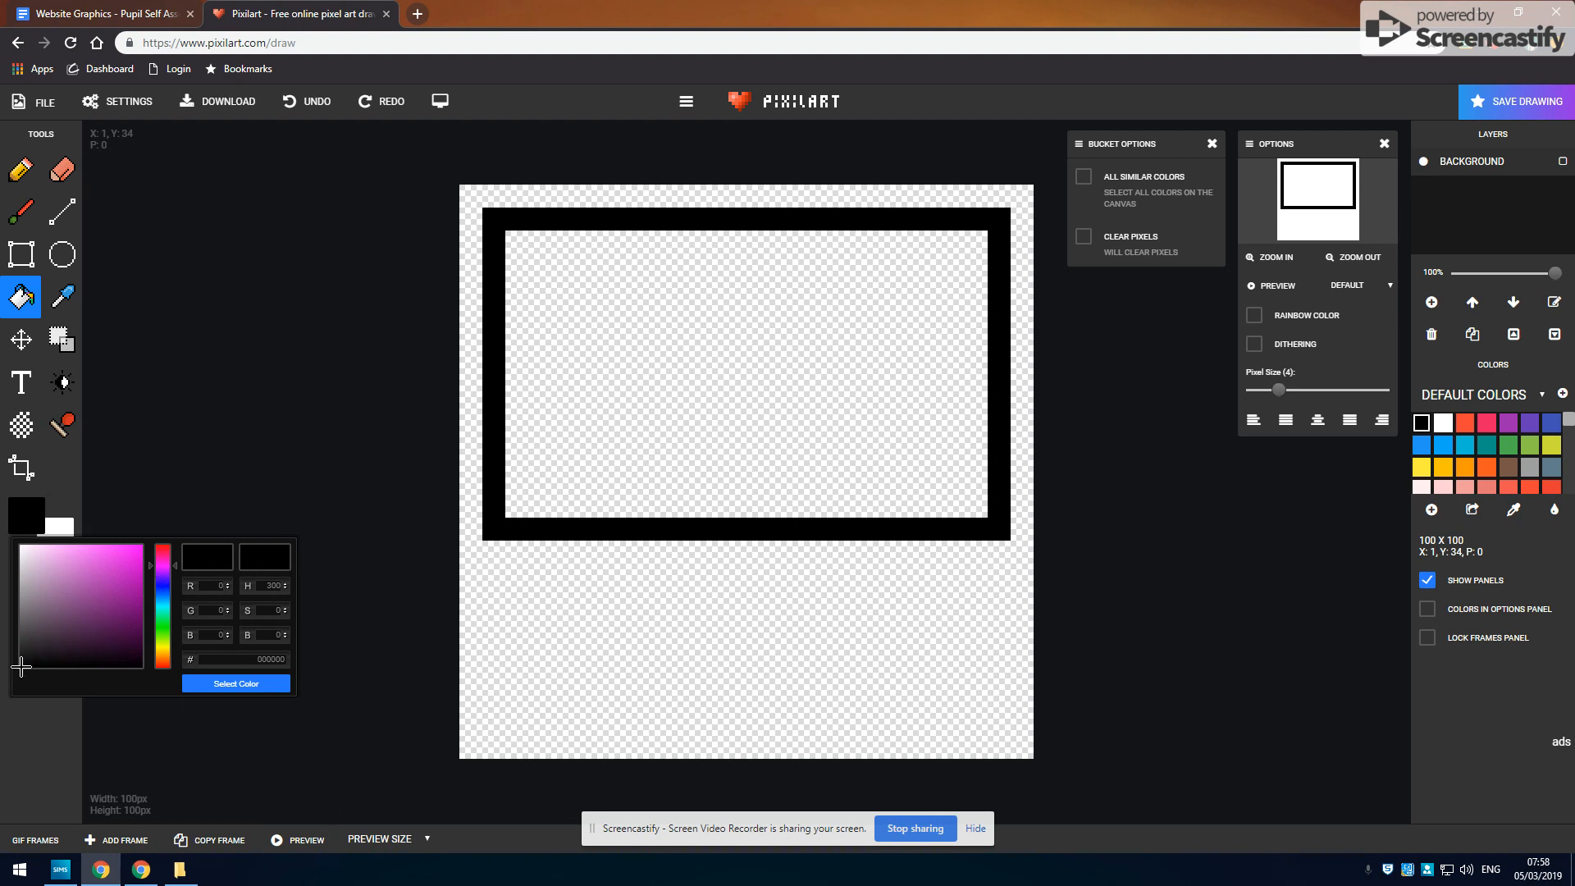
left_click_drag(22, 666, 29, 551)
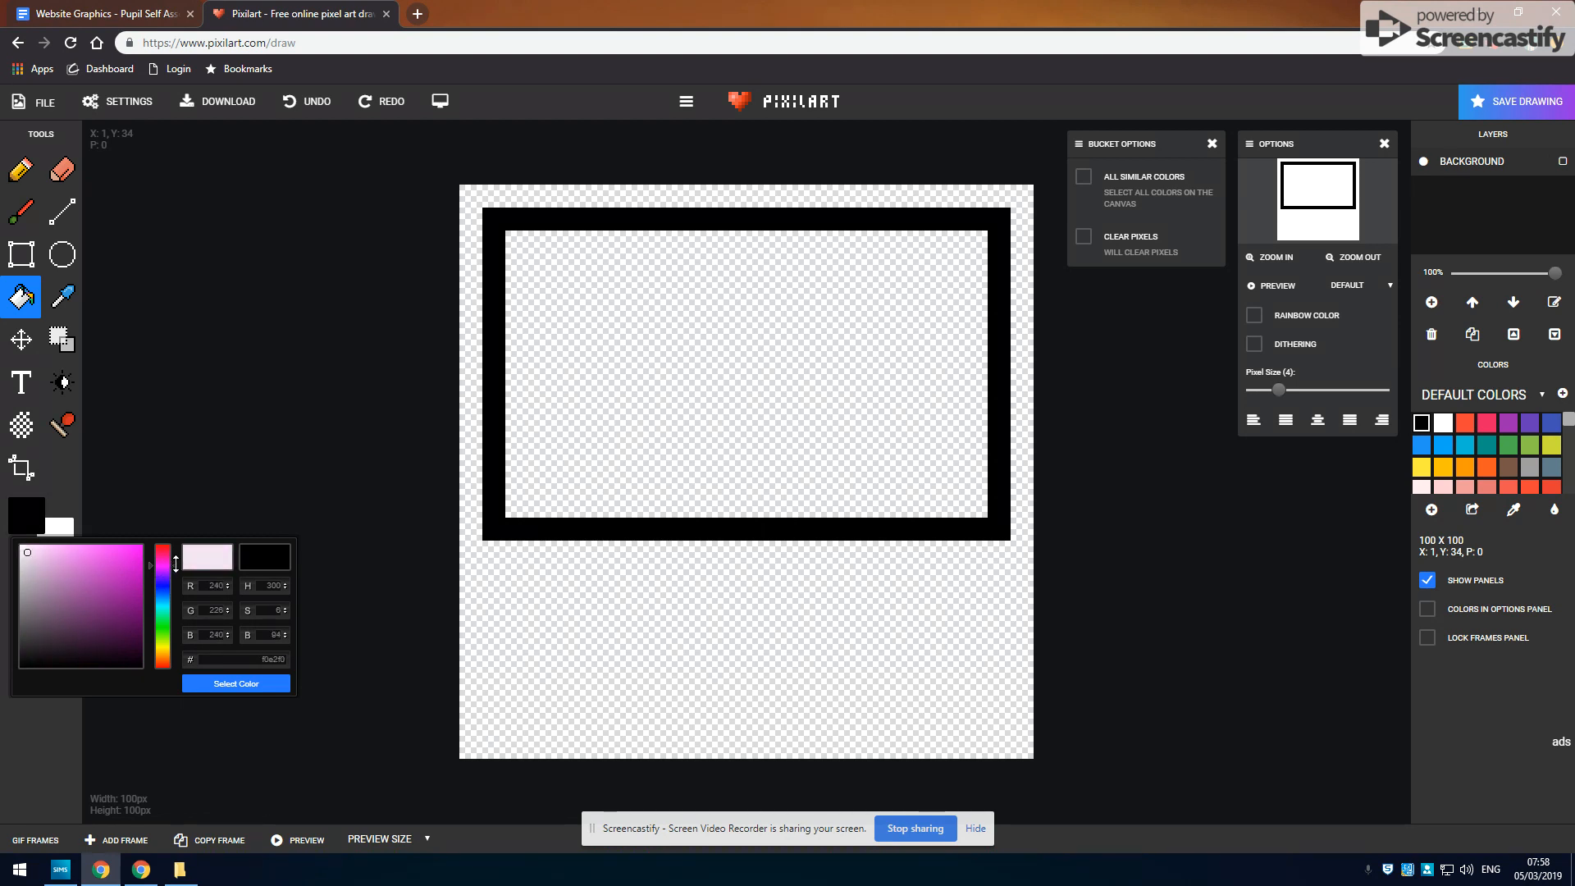
left_click_drag(176, 563, 176, 598)
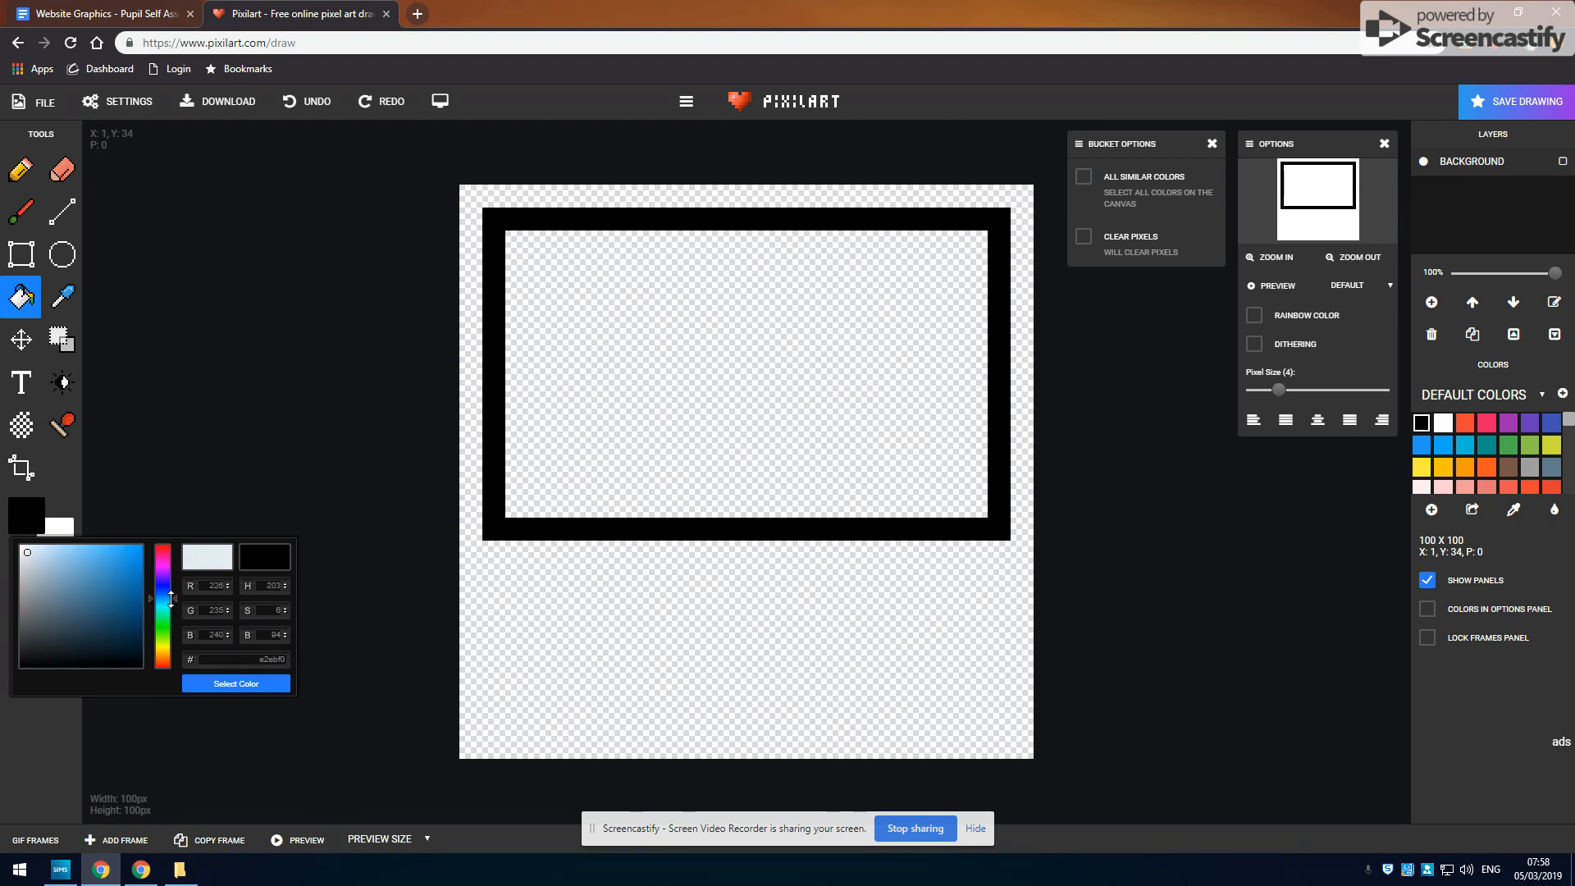
left_click_drag(27, 555, 43, 549)
left_click(223, 686)
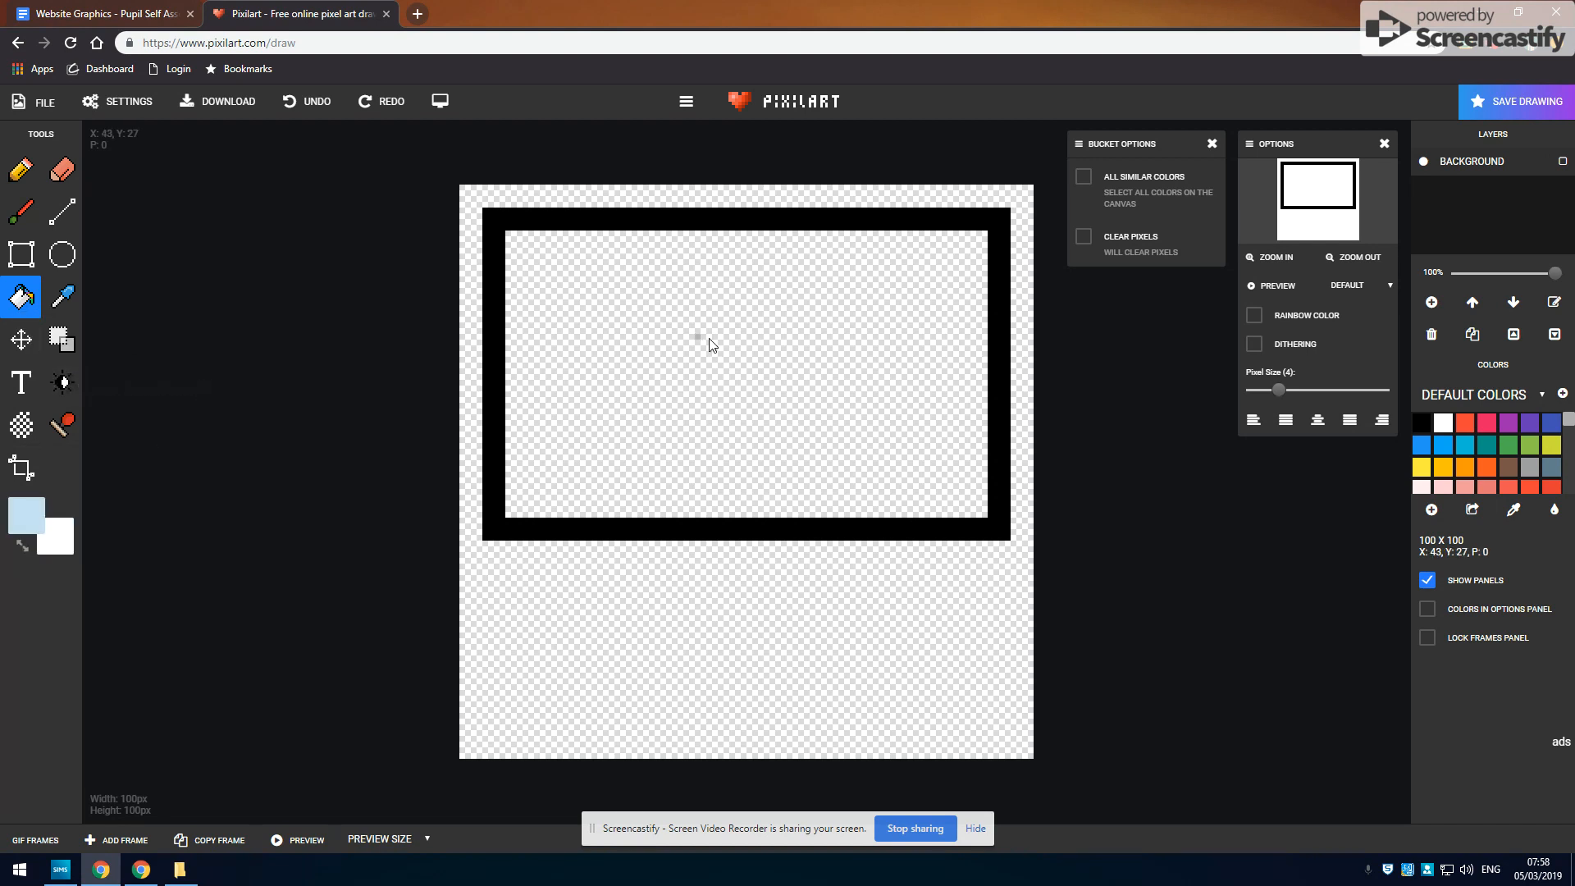
left_click(702, 338)
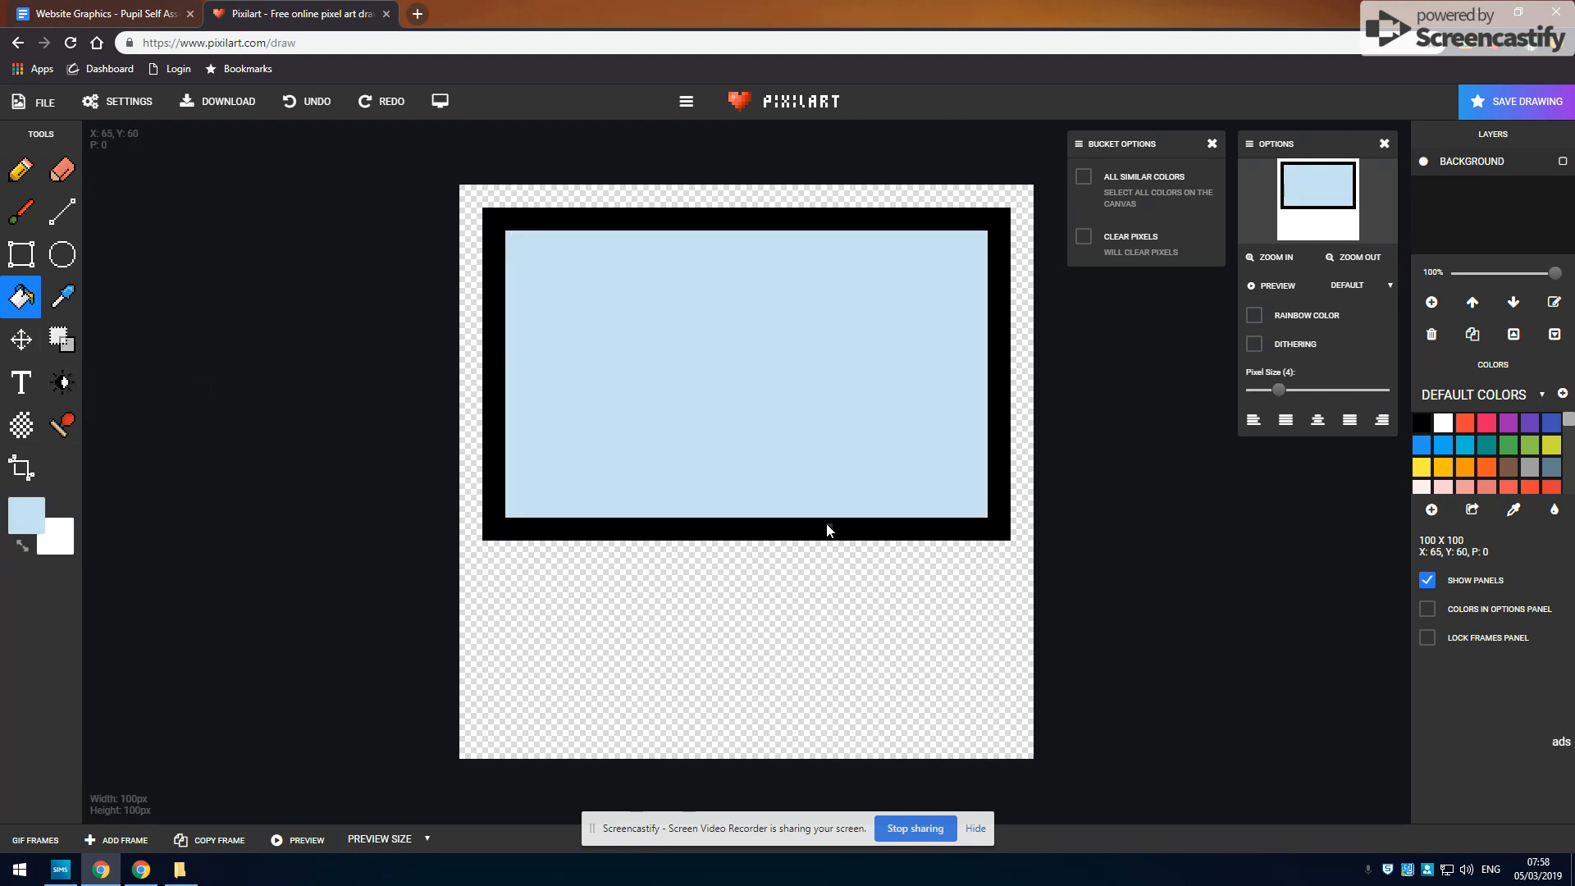
Step: Draw a near-black (000305) rectangle outline for the keyboard below the screen, slightly wider than the screen frame
left_click(22, 256)
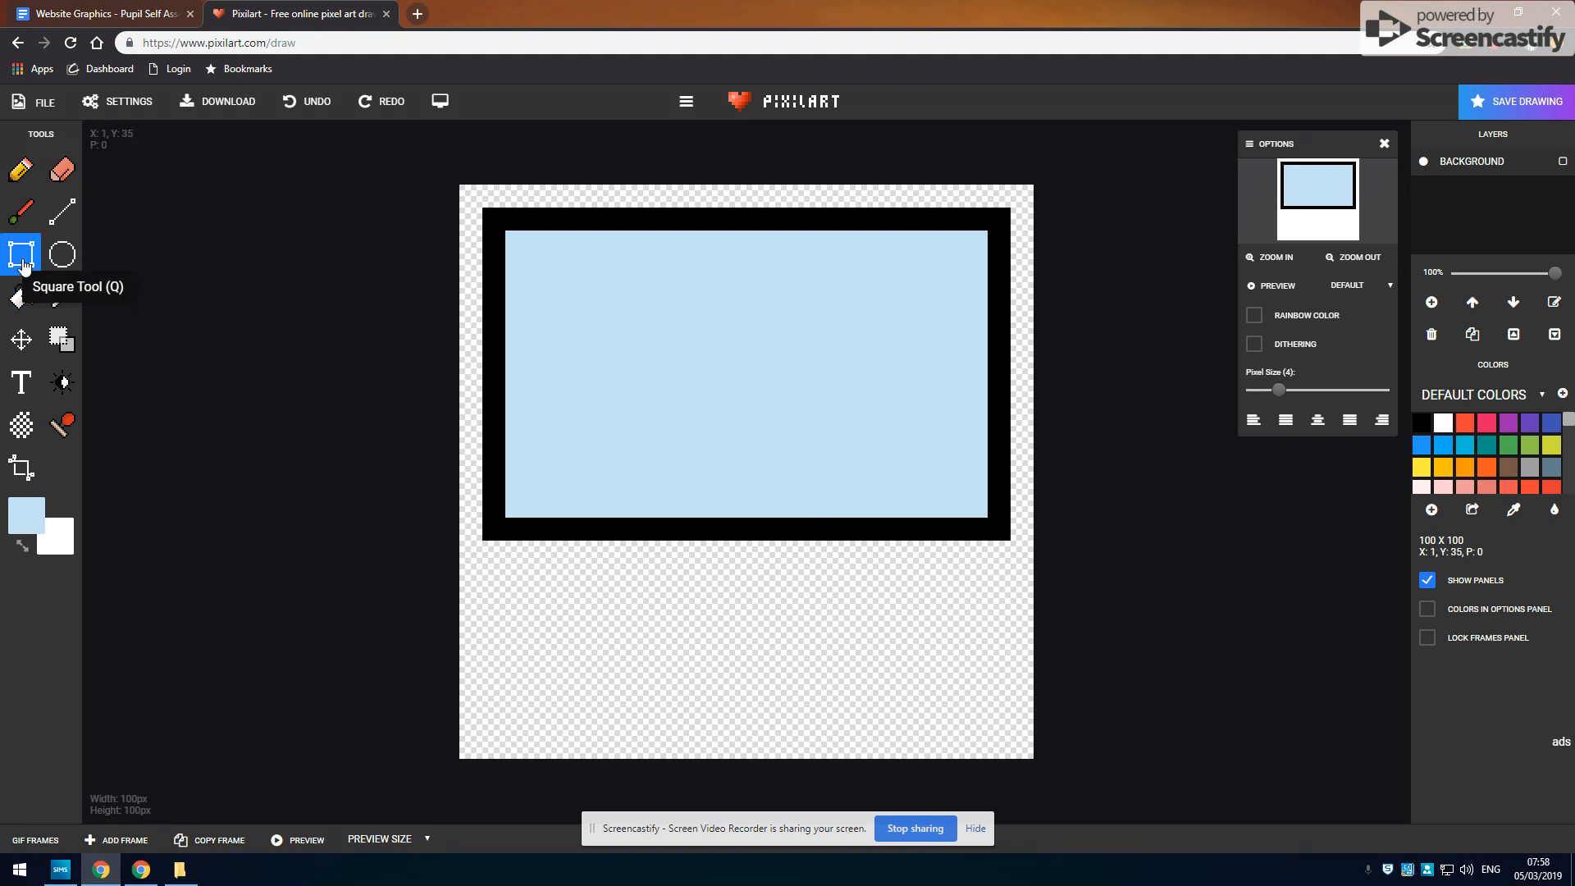
left_click(26, 530)
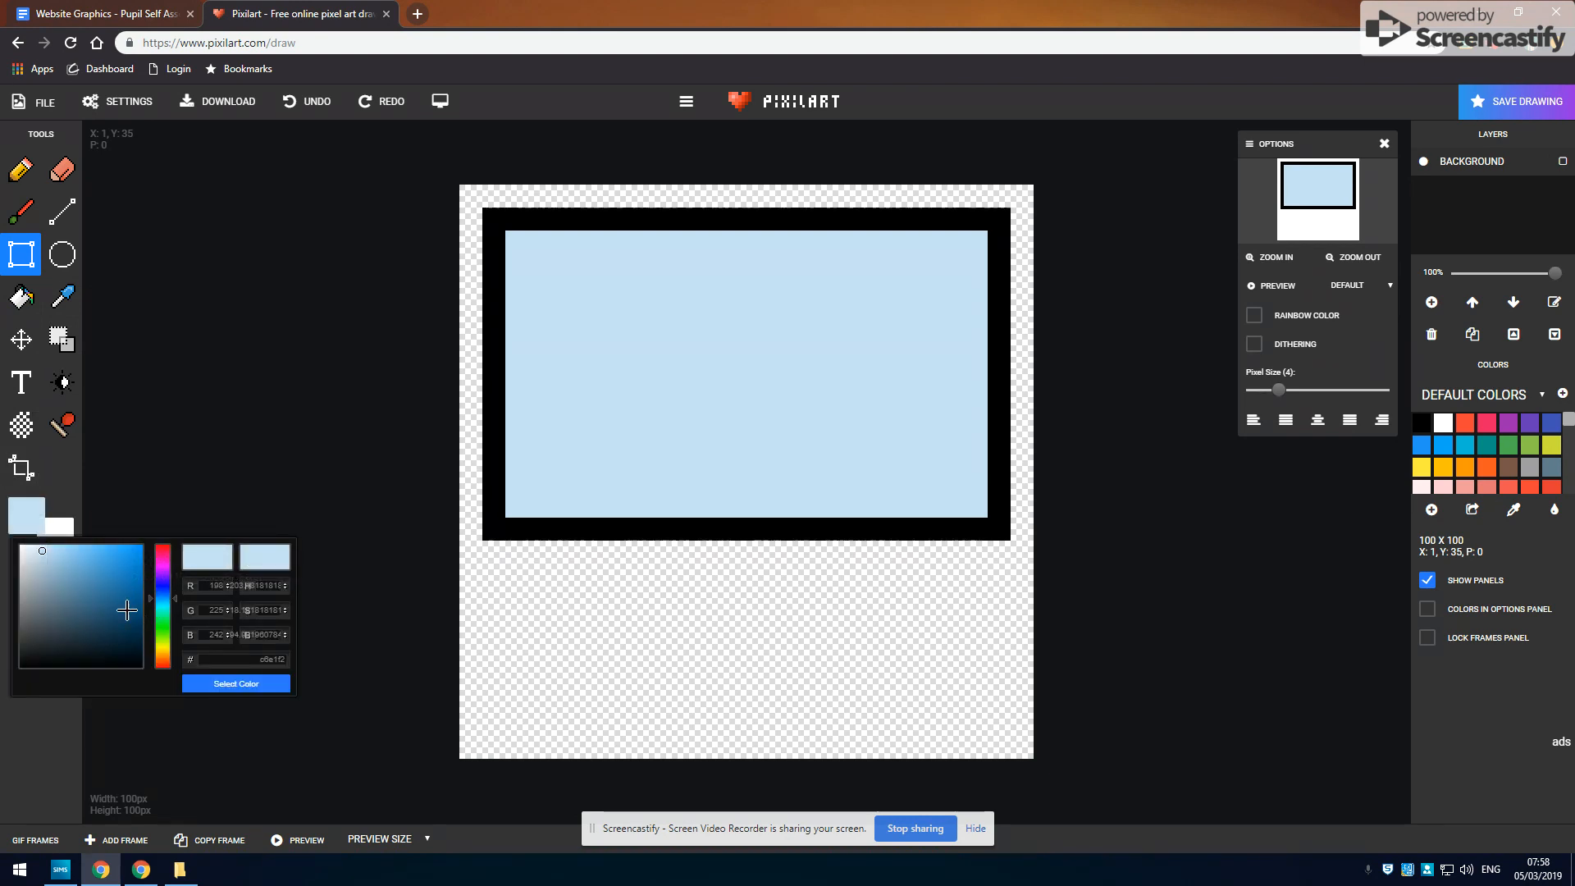
left_click_drag(41, 551, 139, 661)
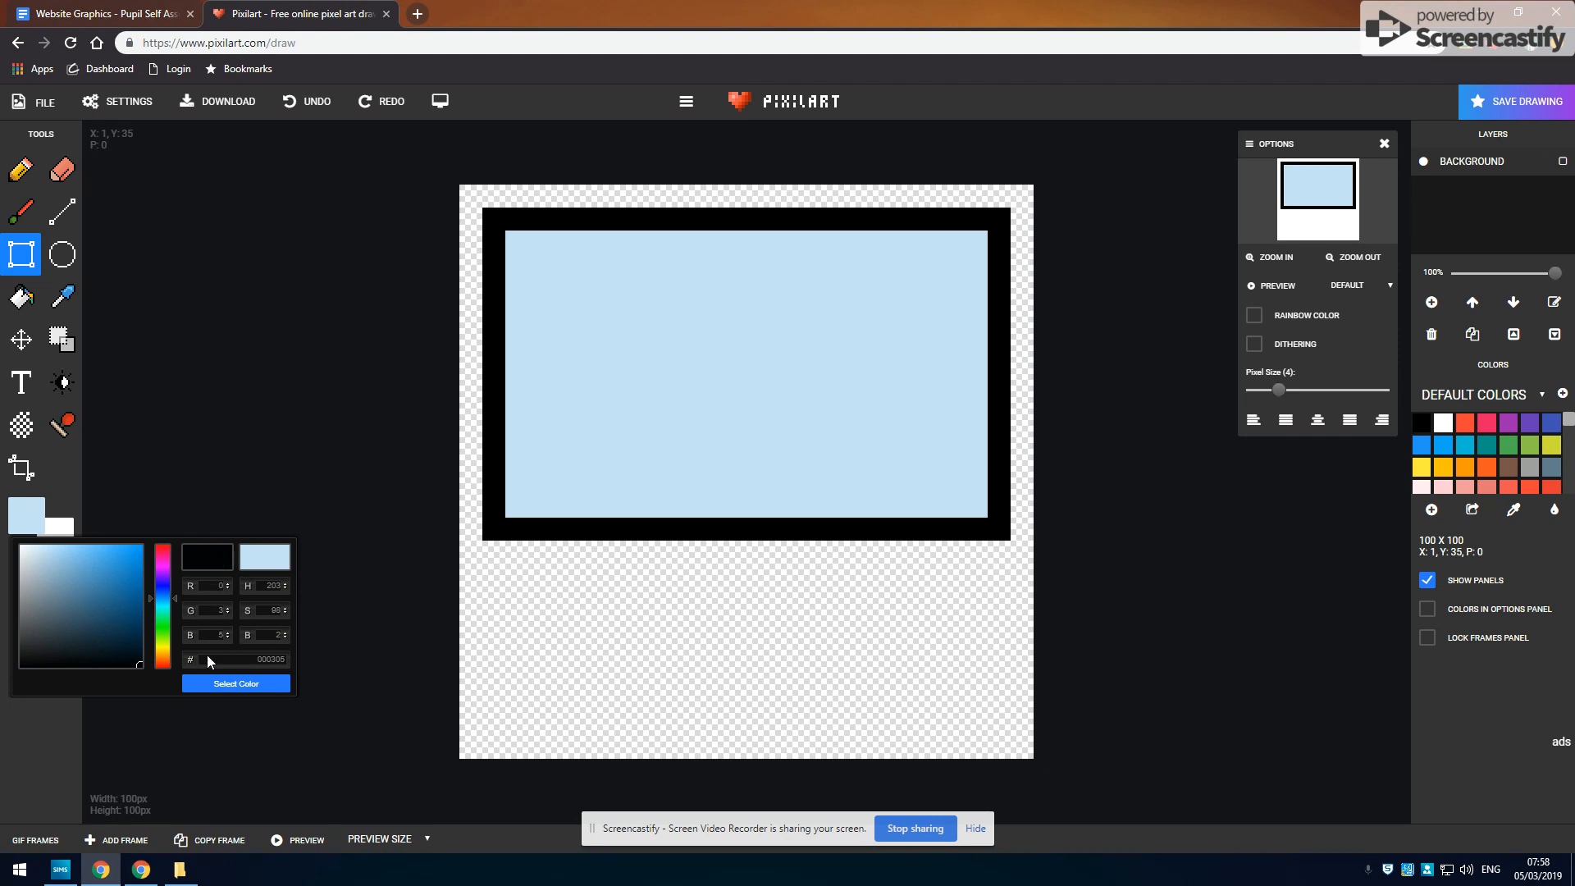
left_click(225, 684)
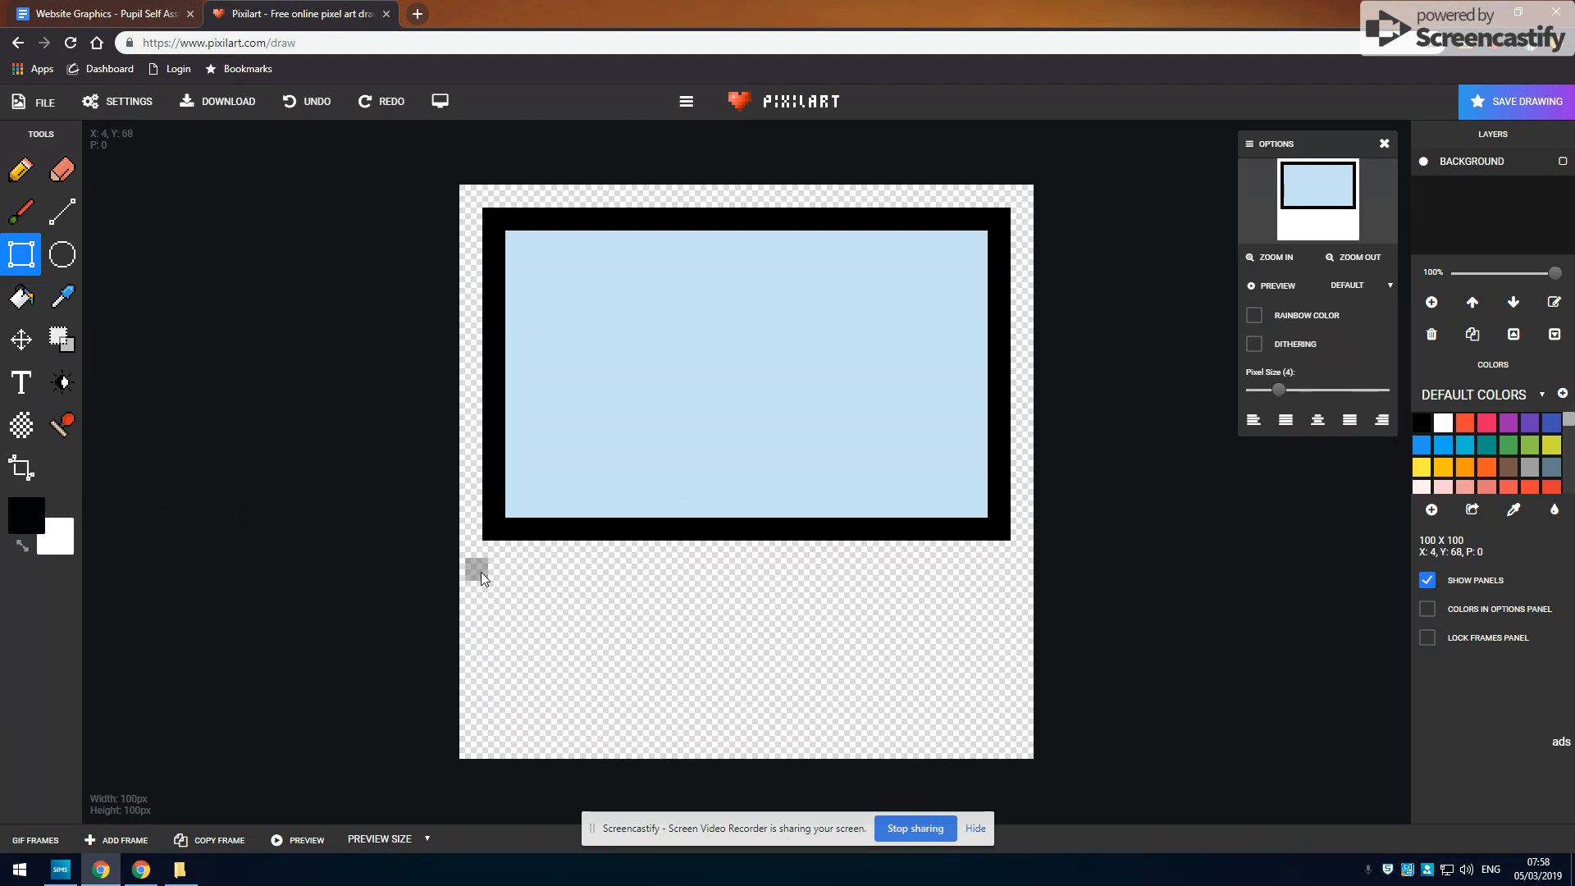
left_click_drag(481, 572, 1019, 739)
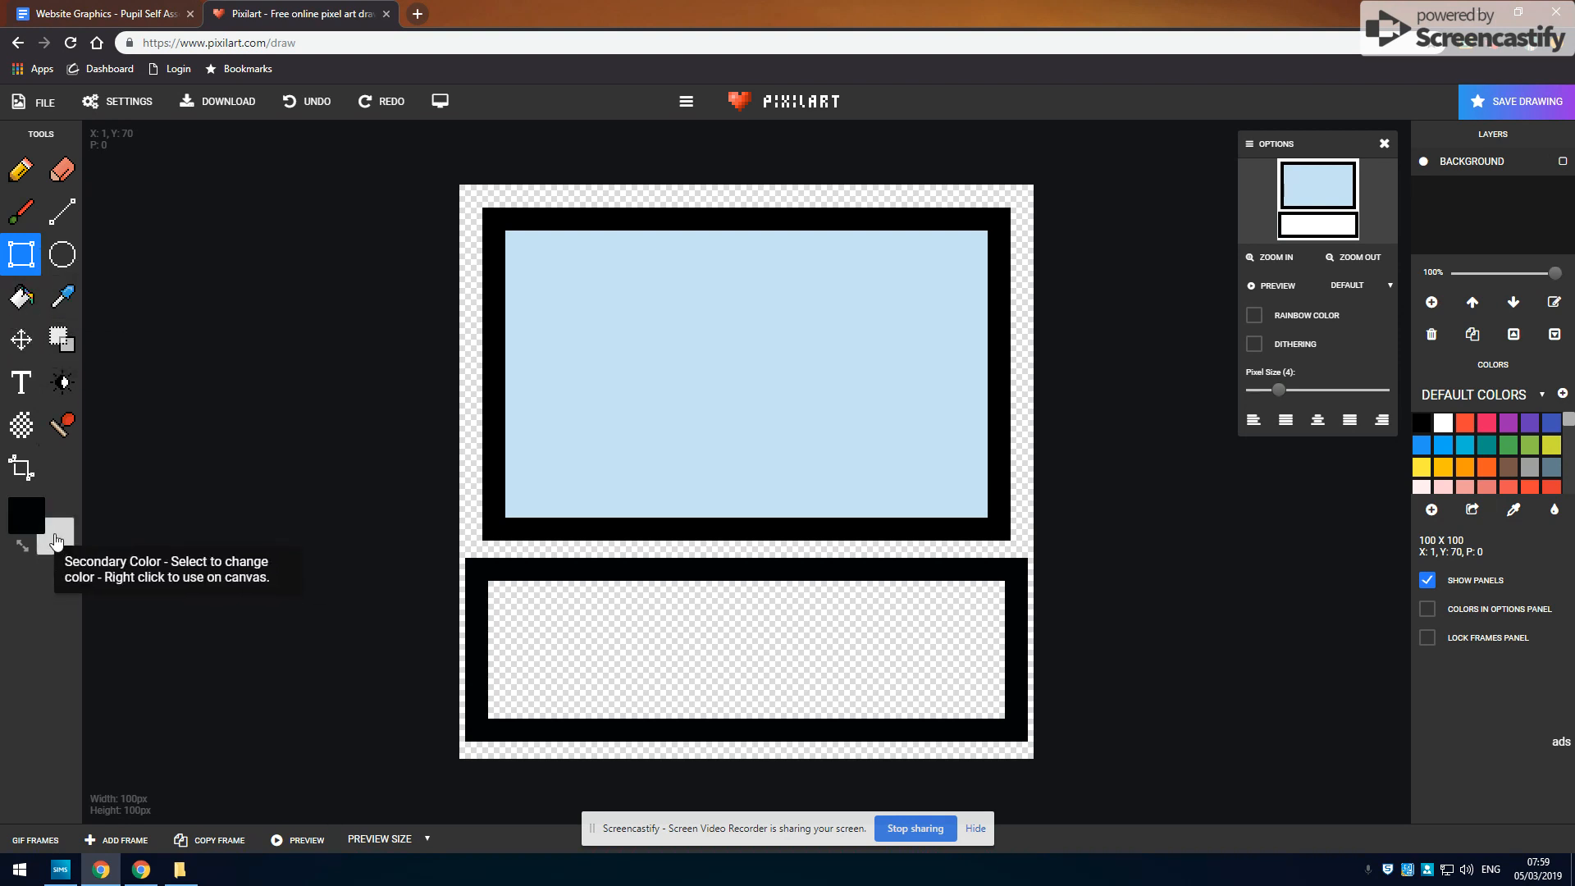
Step: Fill the inside of the keyboard rectangle with a very pale, nearly white blue
left_click(18, 515)
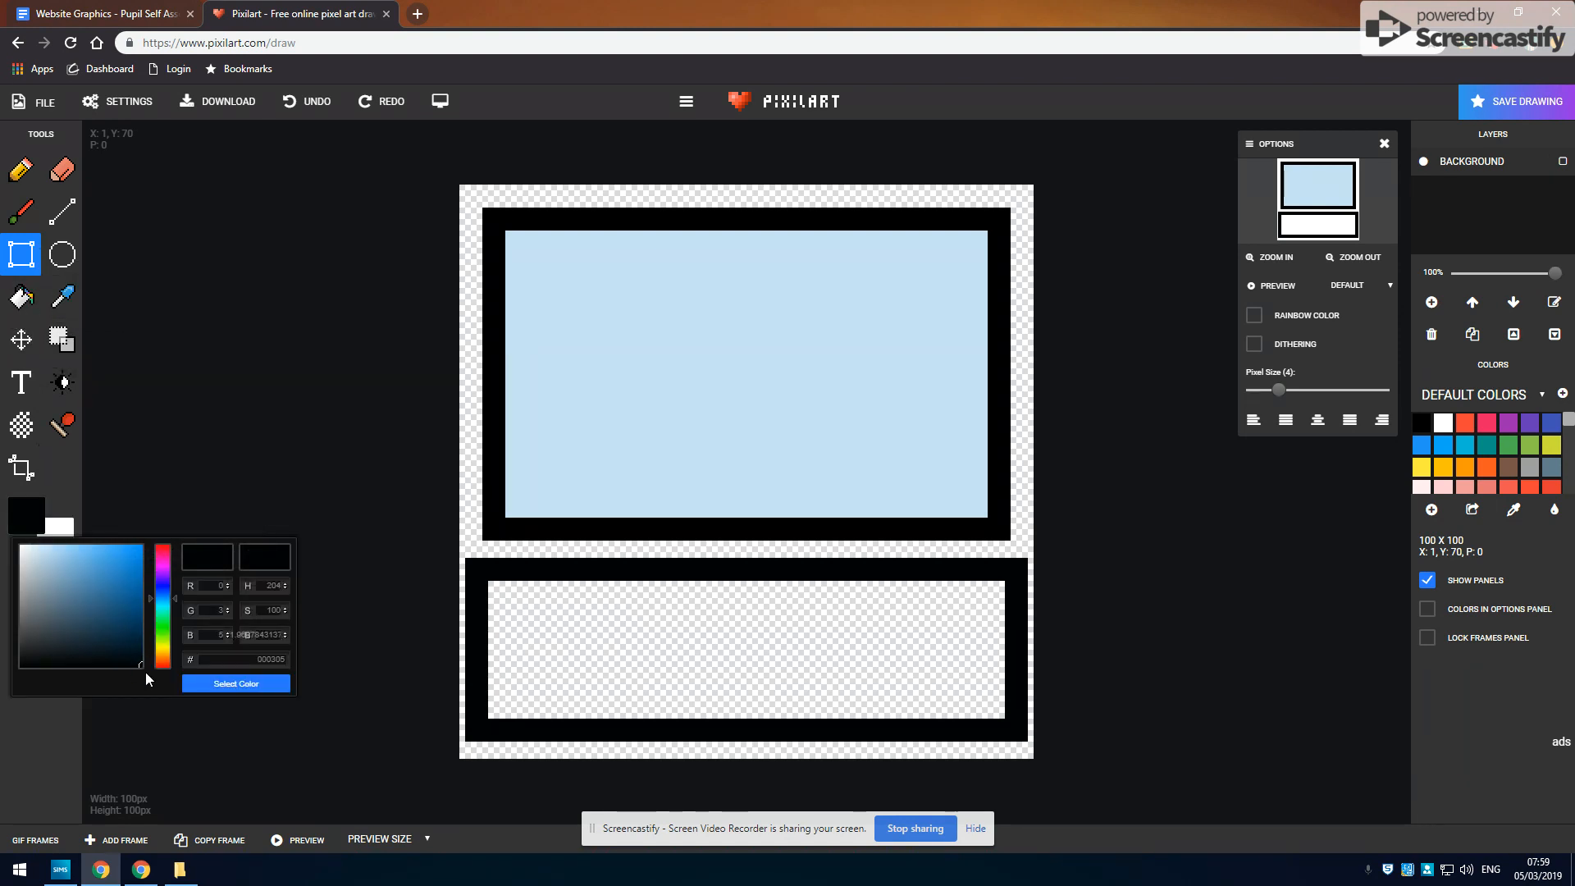
left_click_drag(141, 666, 24, 551)
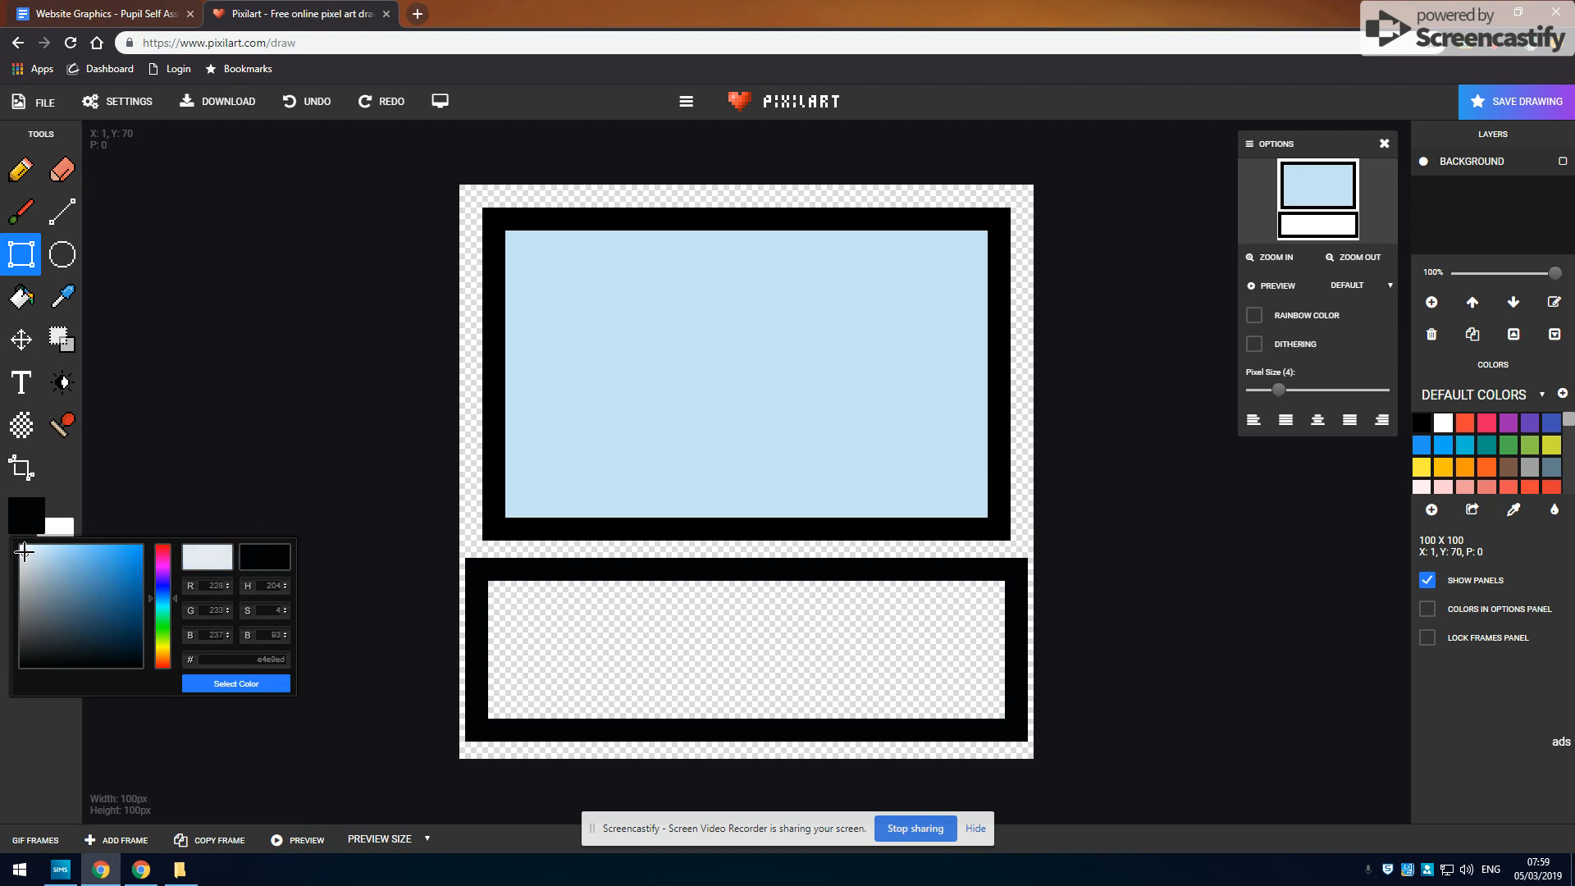
left_click(211, 686)
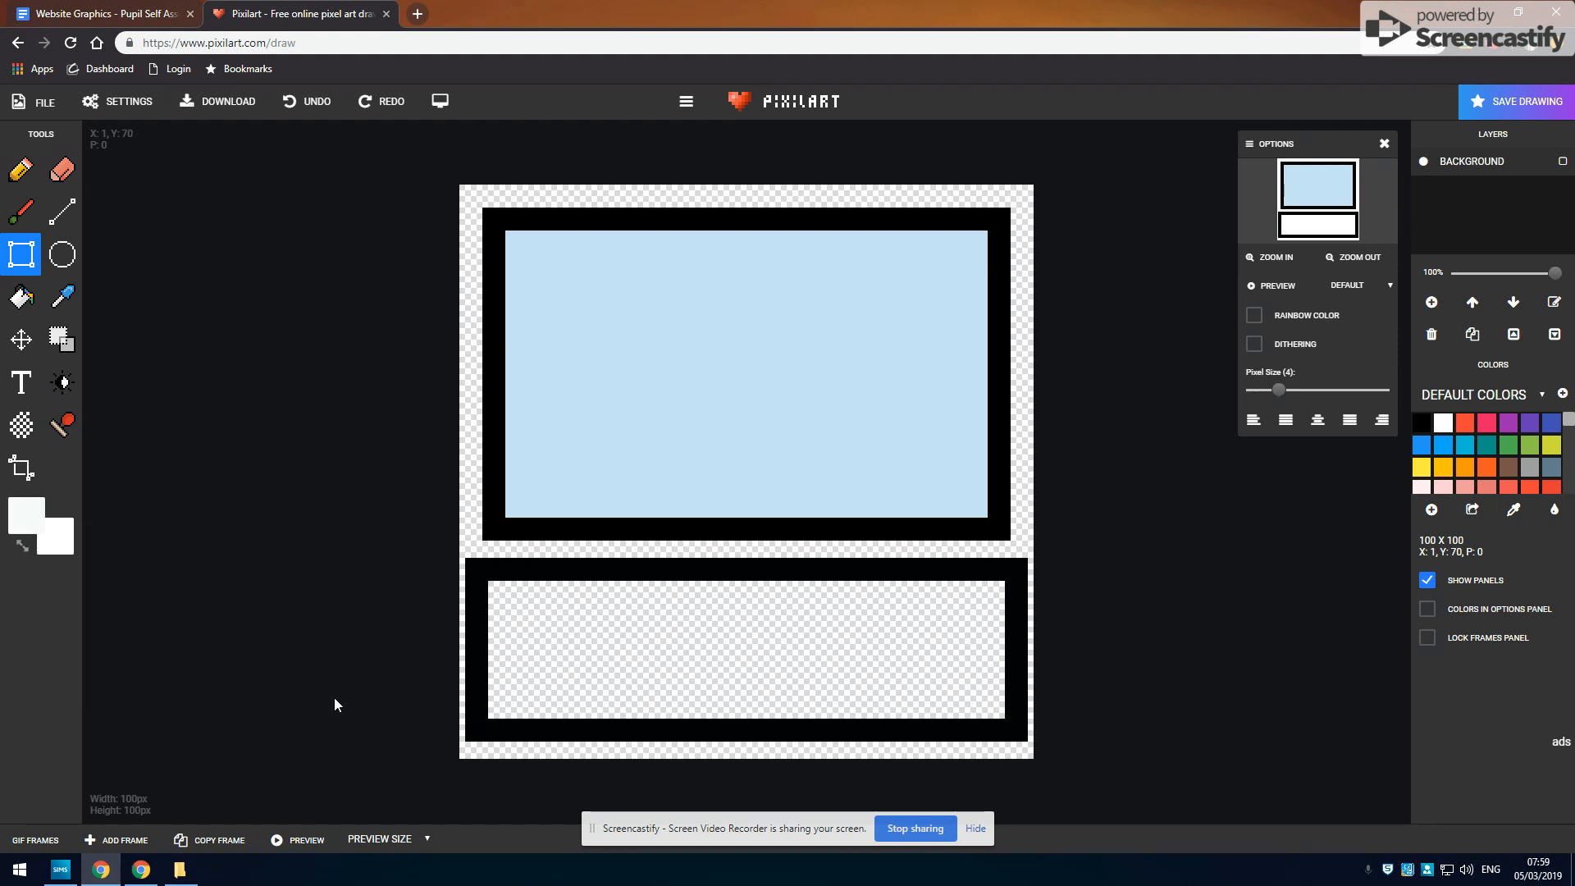
left_click(21, 296)
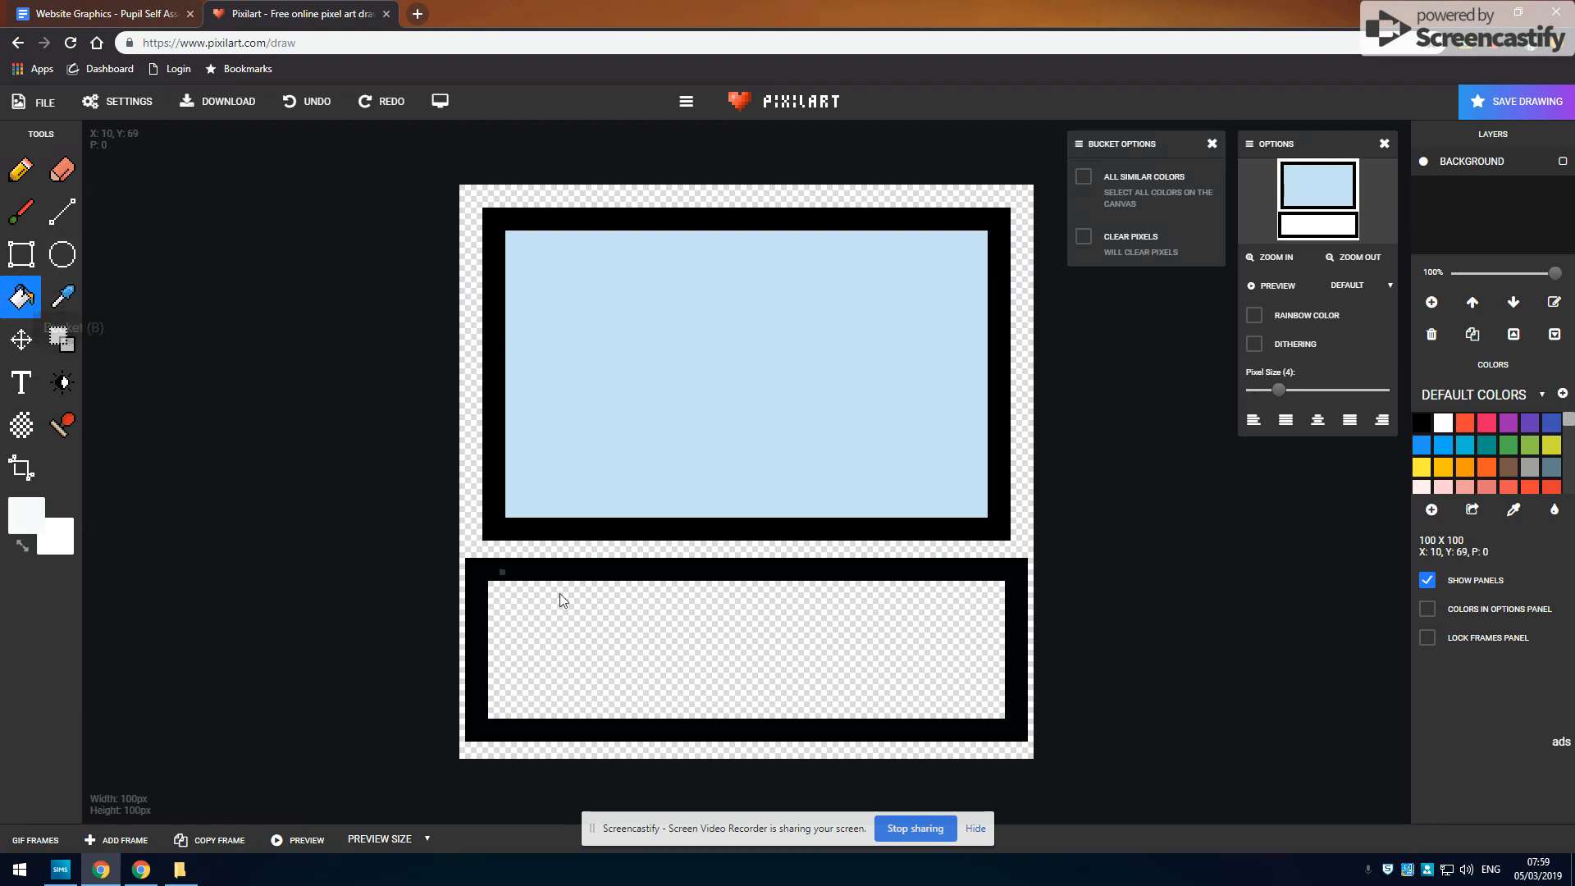
left_click(595, 611)
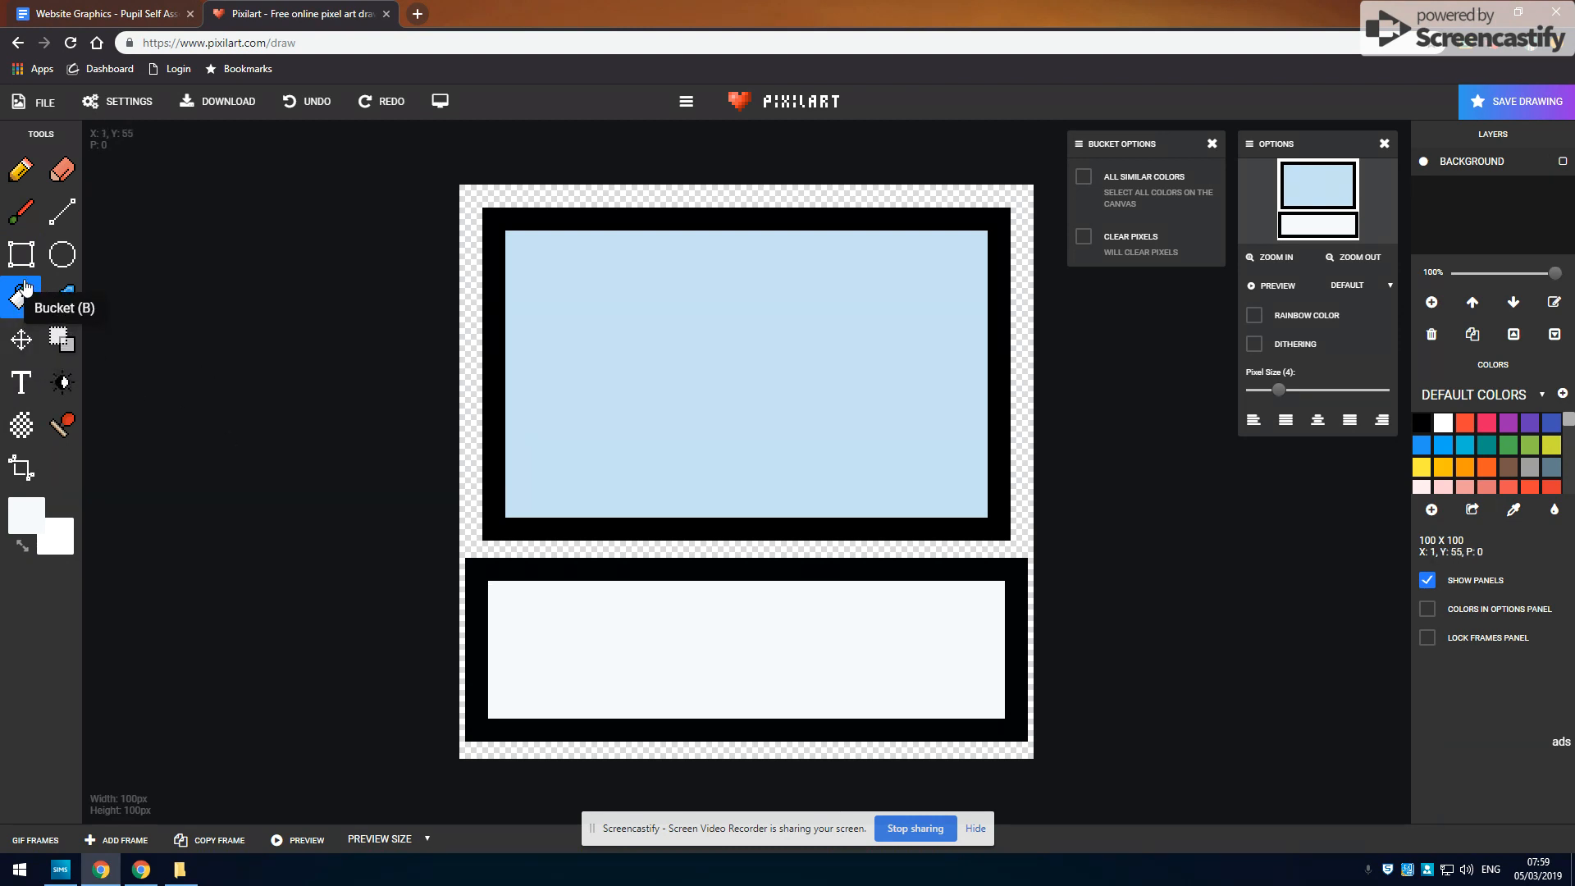
Step: Draw three horizontal black lines with a pixel size of 2 across the keyboard to divide it into four rows
left_click(62, 213)
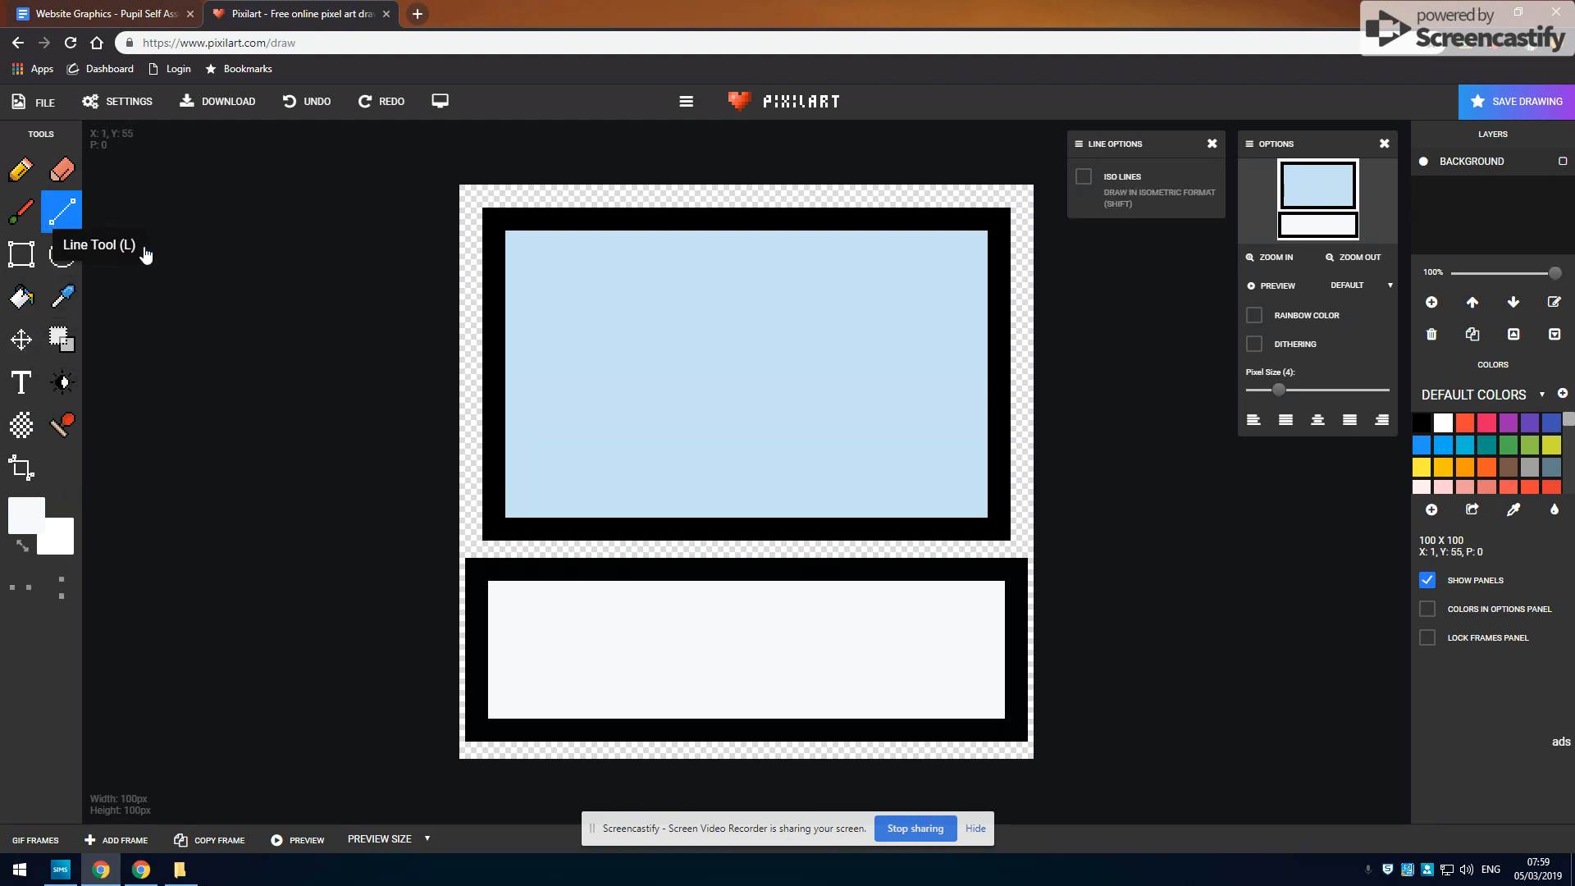
left_click_drag(1280, 392, 1266, 390)
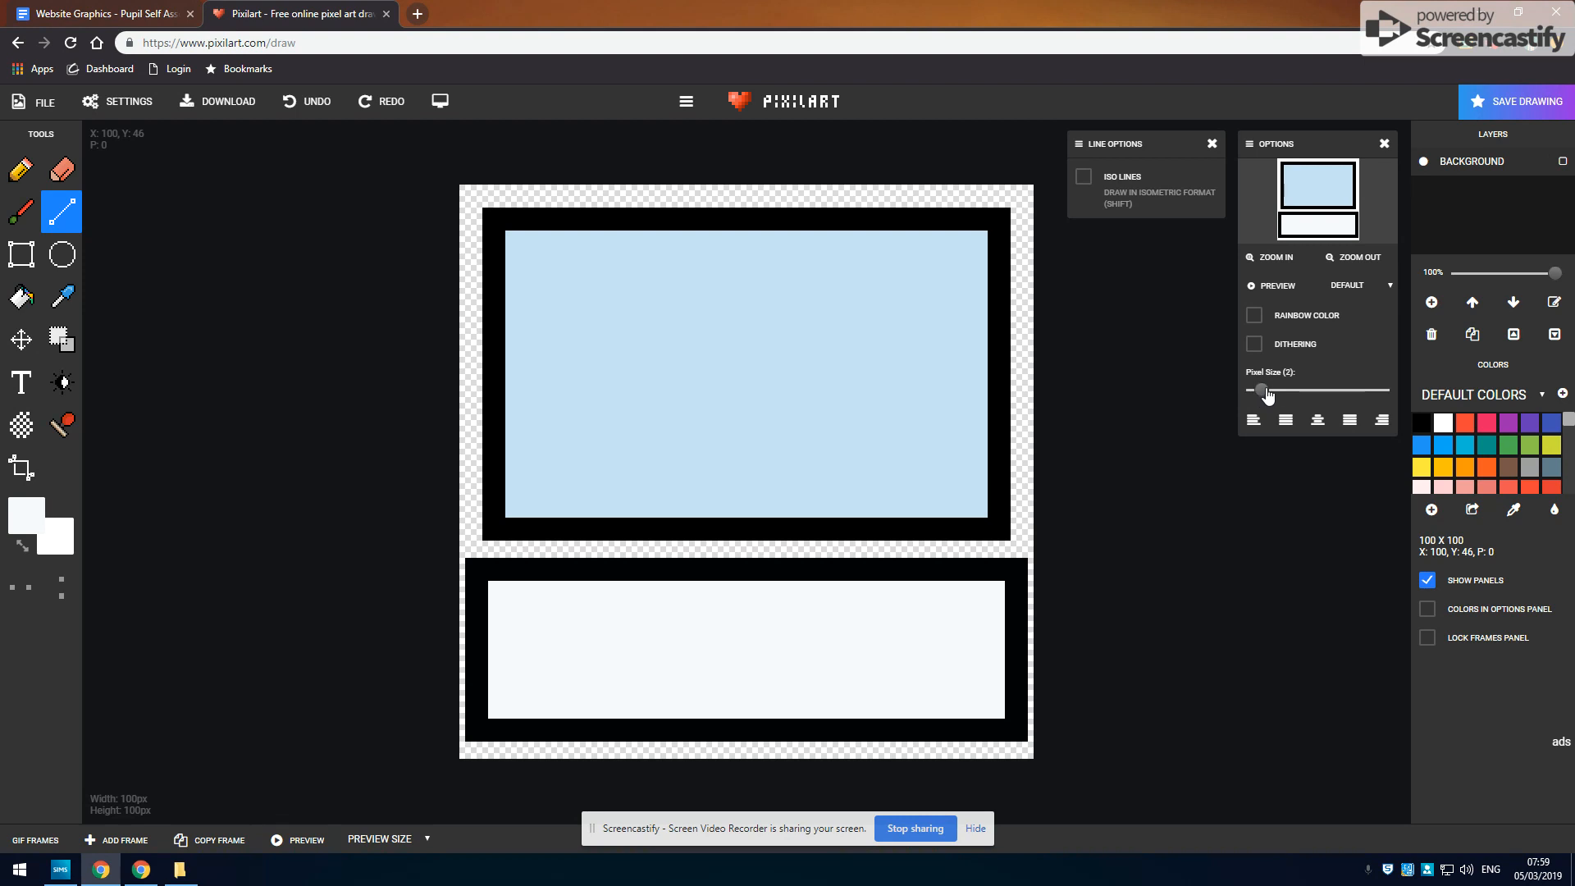
left_click(482, 609)
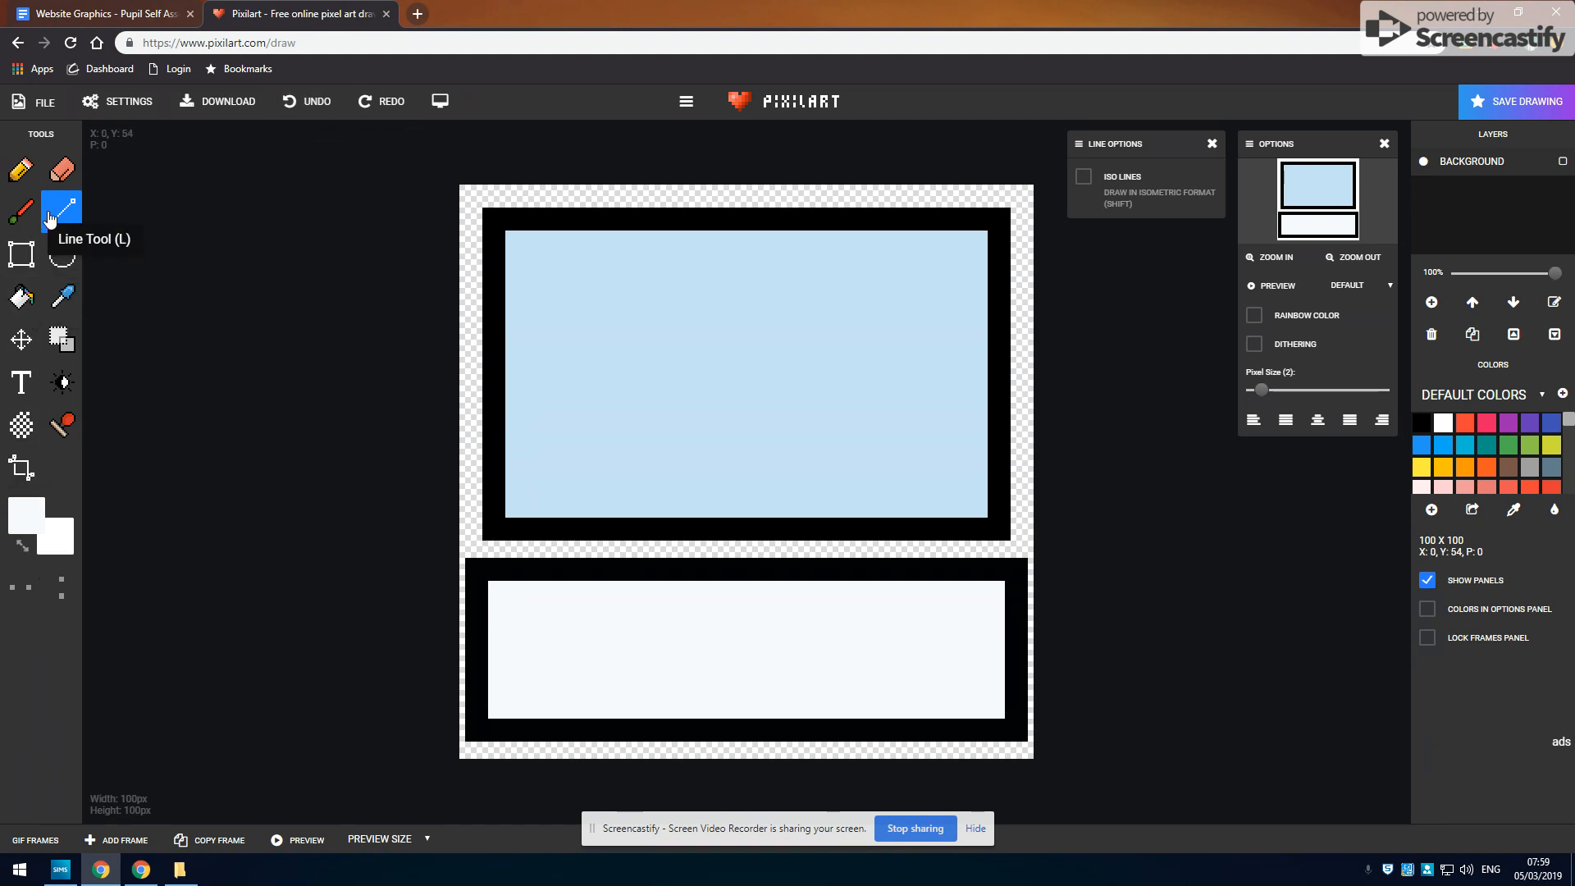
left_click(26, 515)
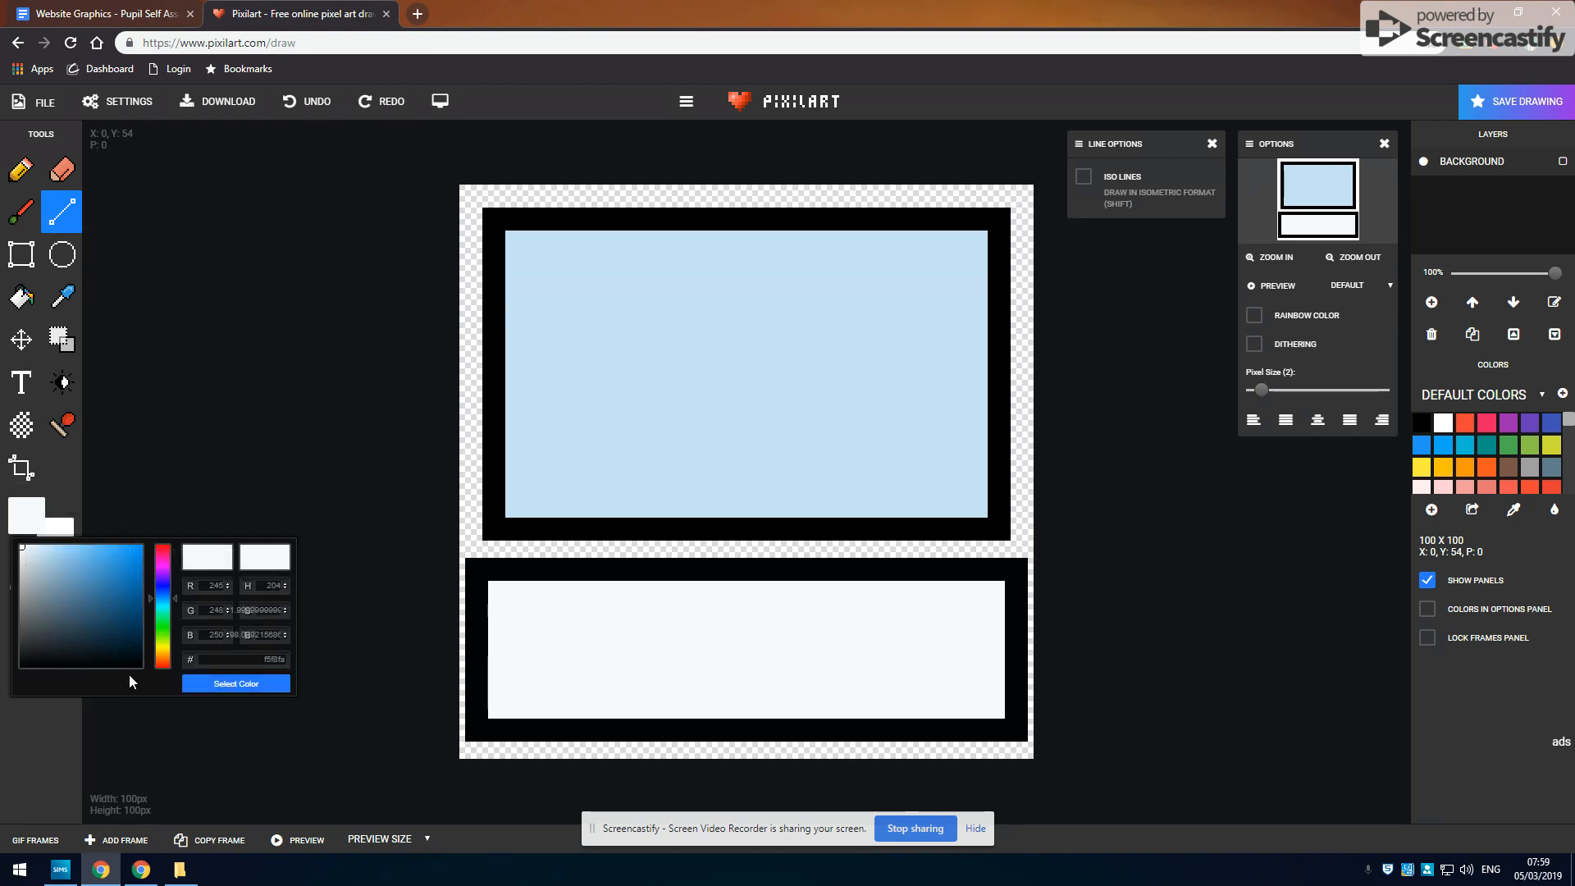
left_click_drag(21, 543, 129, 665)
left_click(239, 684)
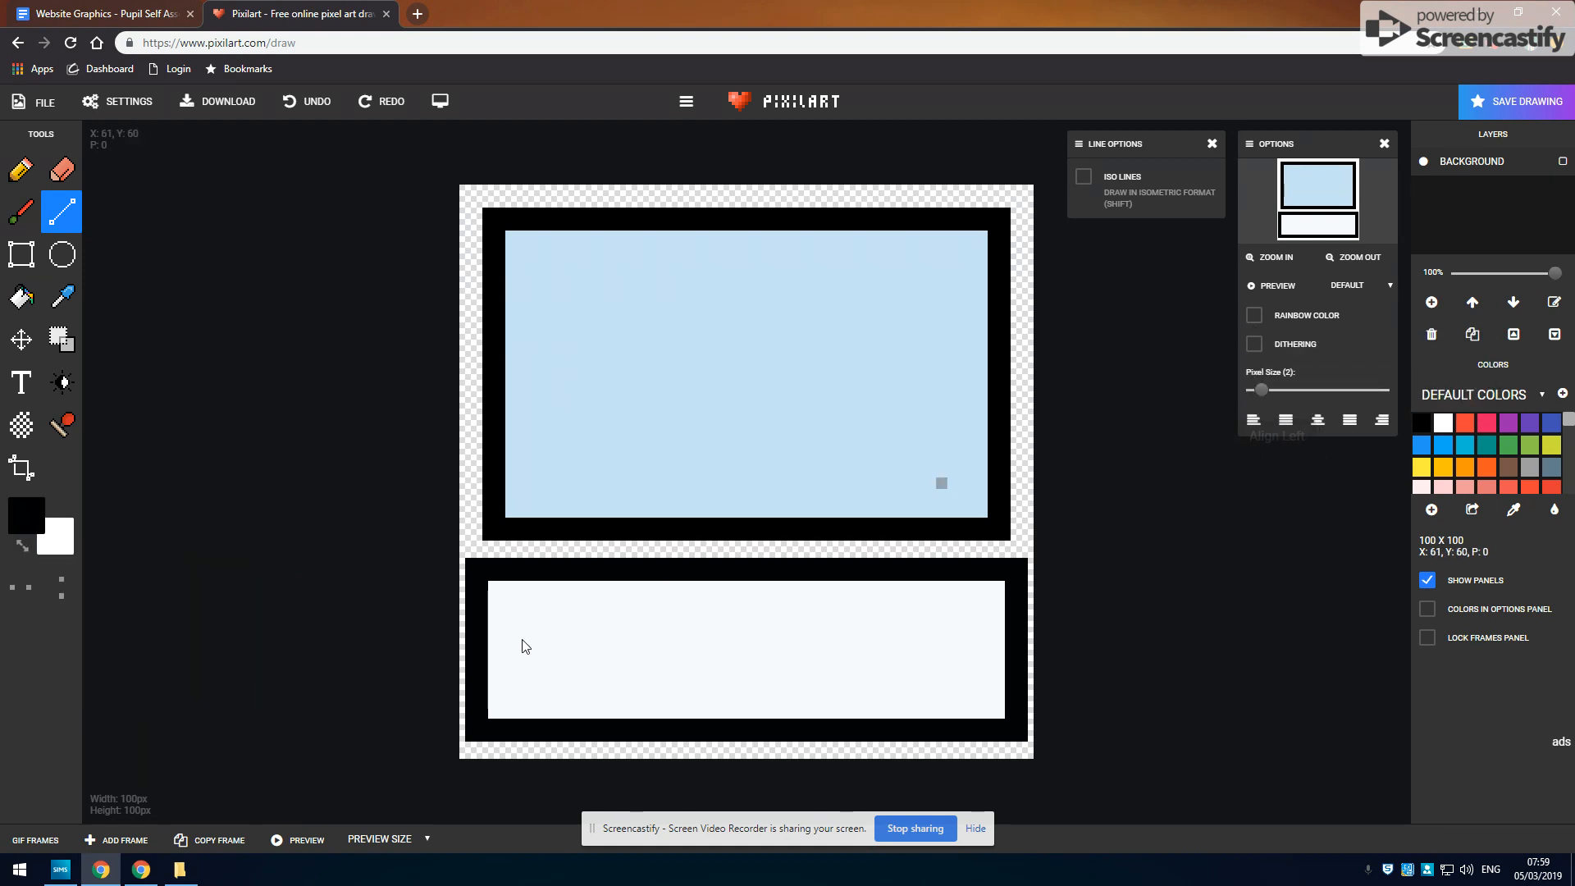
left_click_drag(493, 629, 1000, 627)
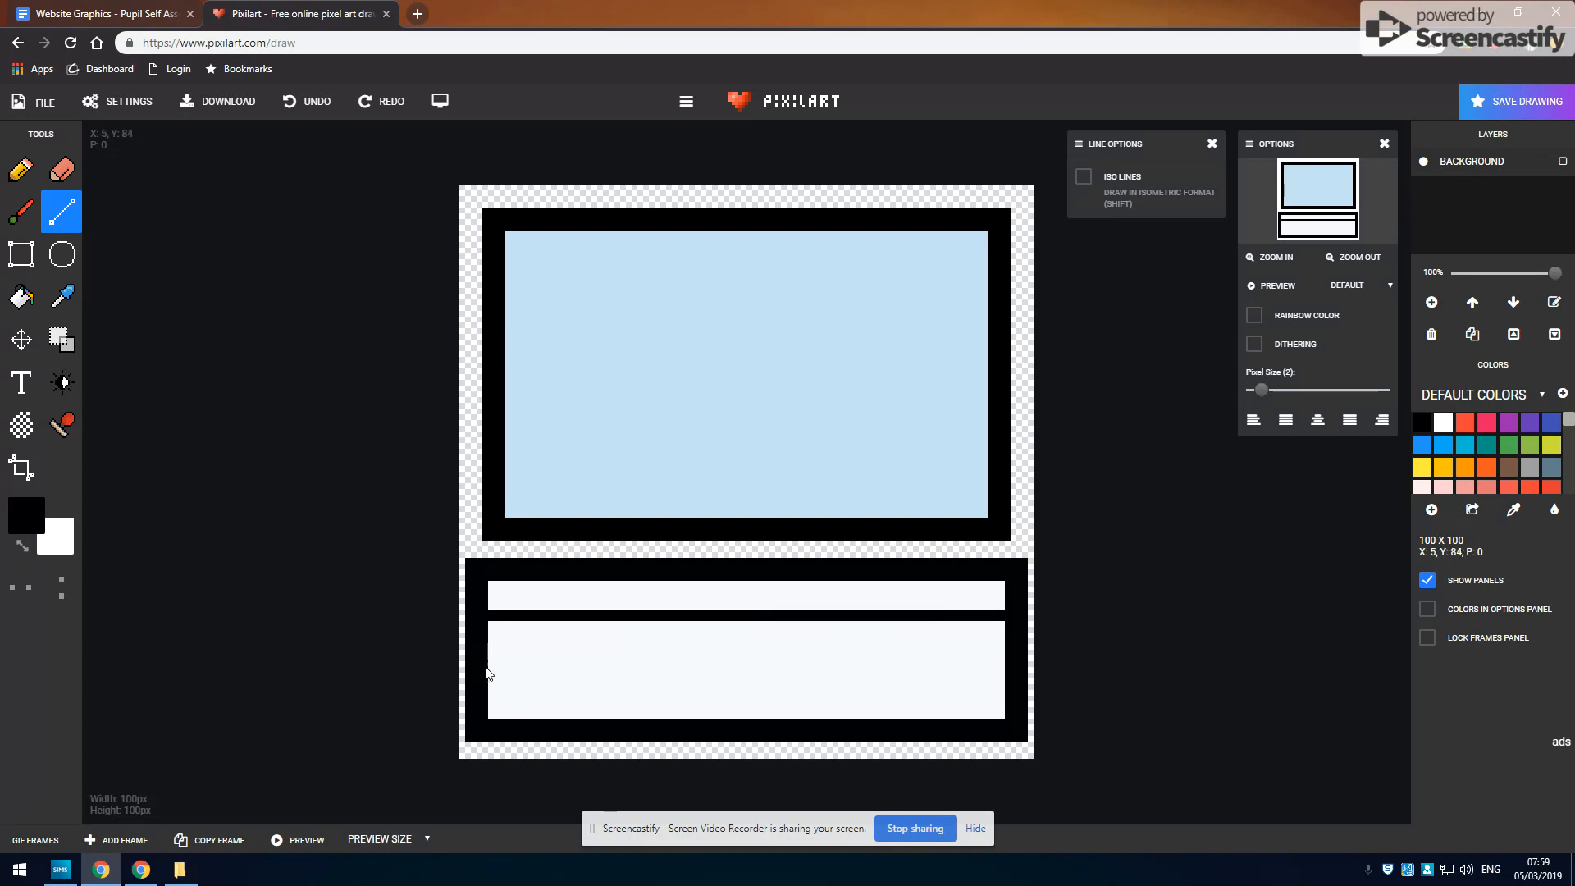
left_click_drag(488, 671, 1016, 673)
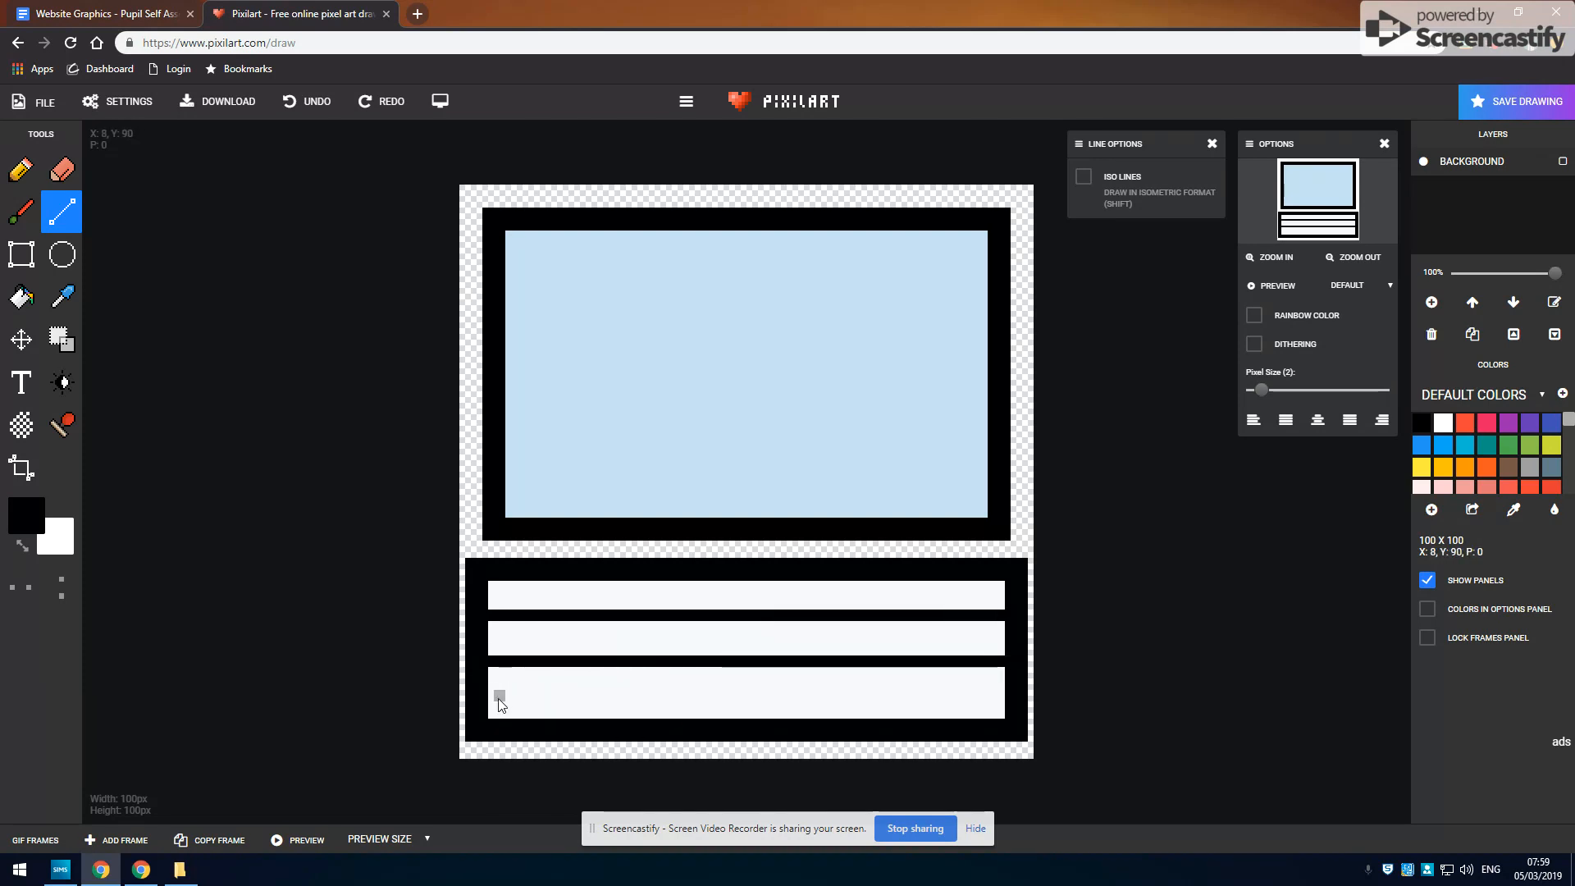
mouse_move(492, 689)
left_mouse_down()
mouse_move(871, 707)
mouse_move(1008, 692)
left_mouse_up()
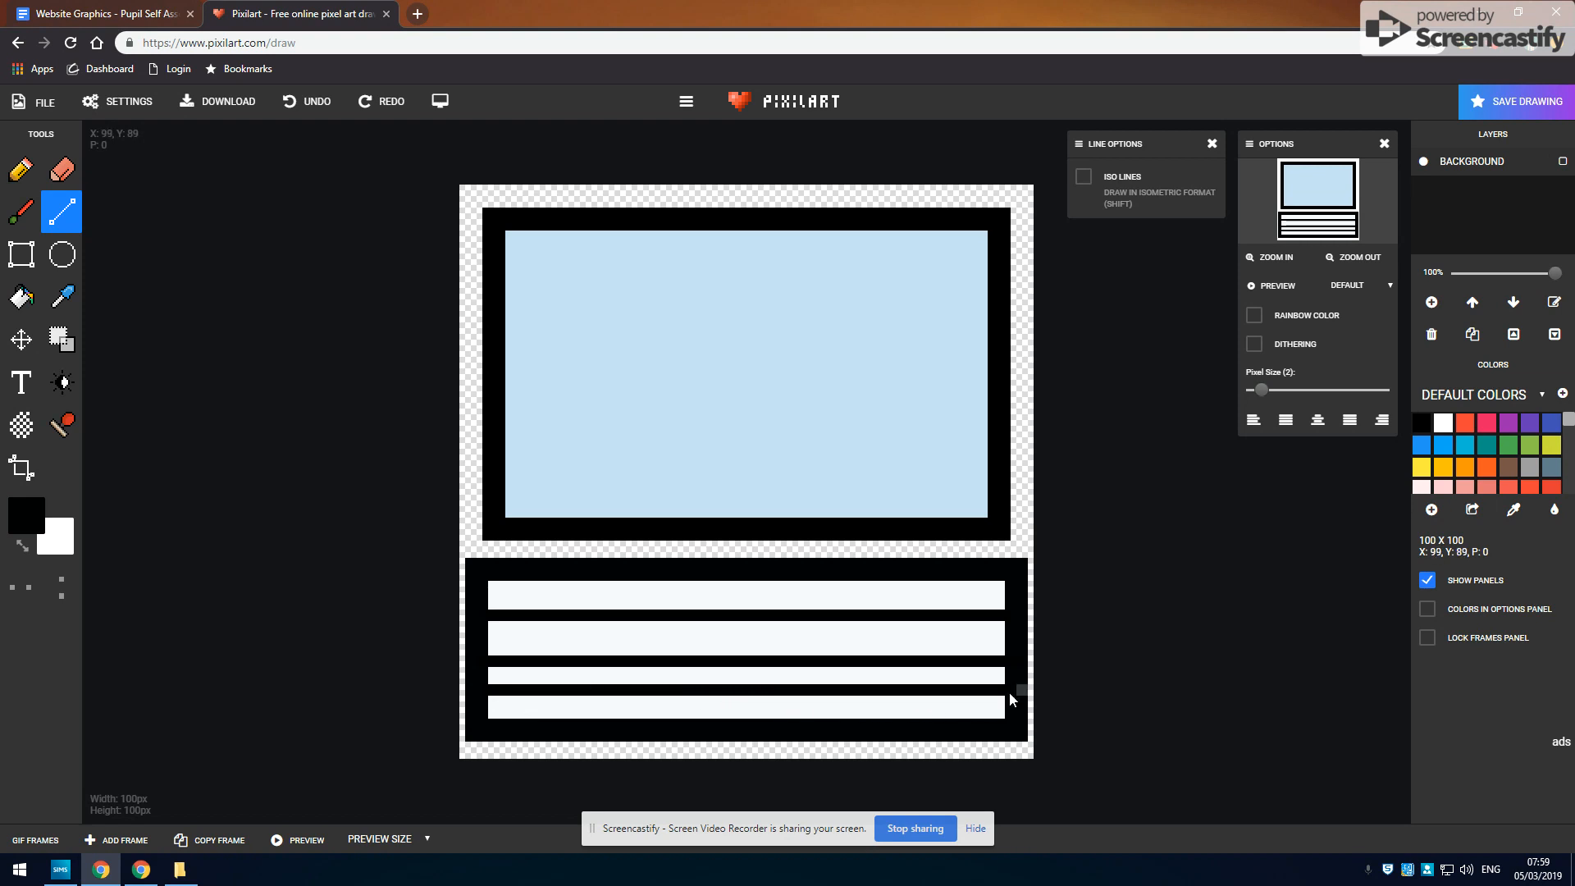
Step: Draw eight straight vertical black lines across the keyboard to divide its rows into nine columns of keys, undoing any crooked line
left_click_drag(538, 583, 535, 726)
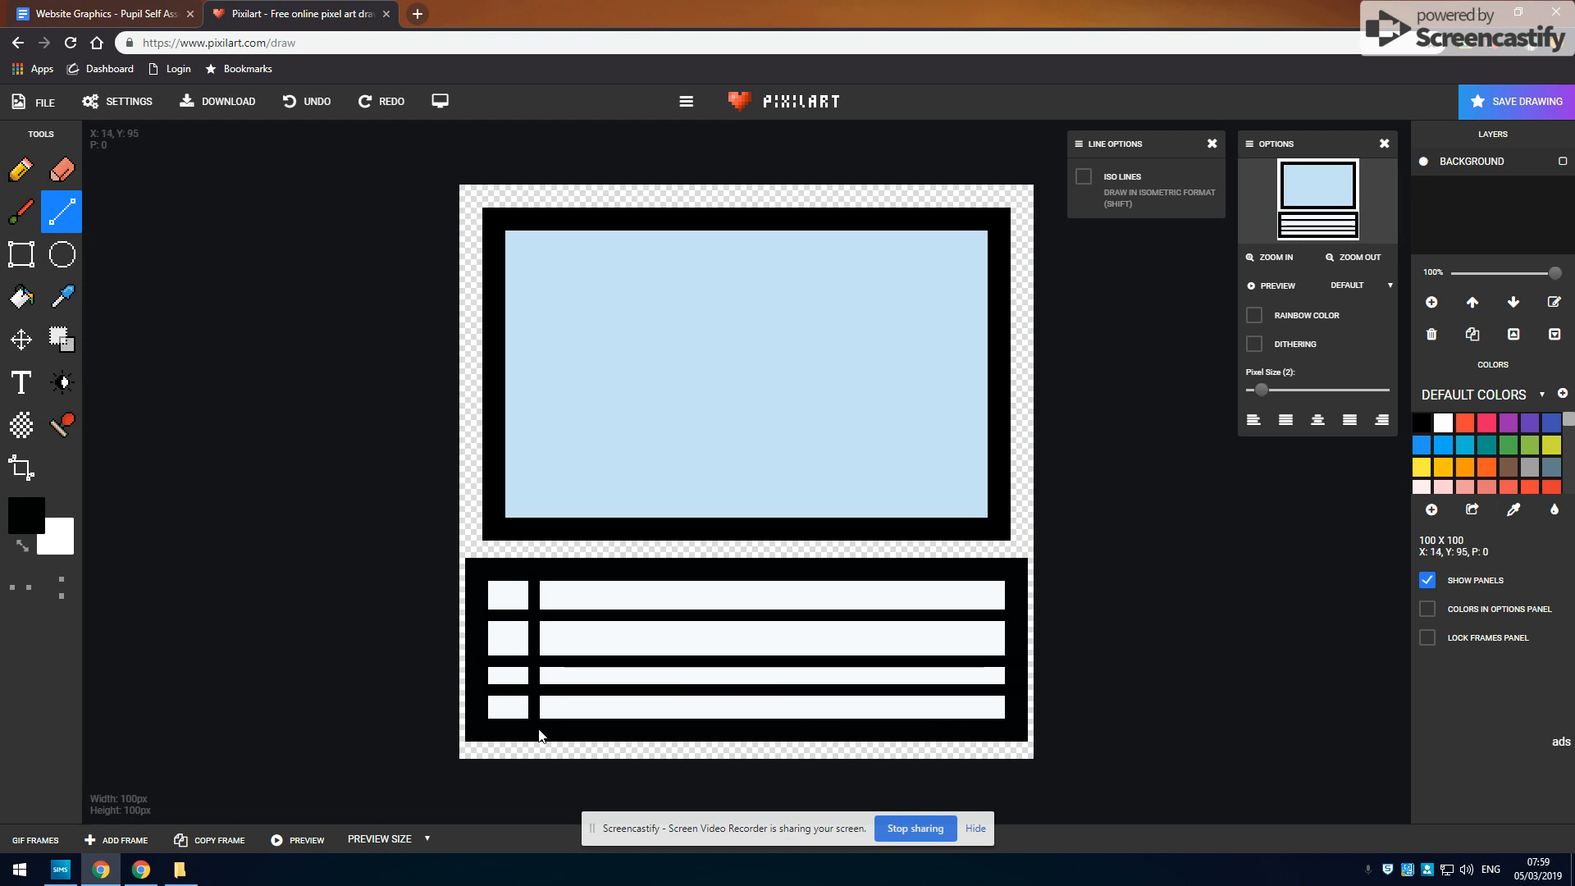
mouse_move(597, 582)
left_mouse_down()
mouse_move(586, 705)
mouse_move(603, 743)
left_mouse_up()
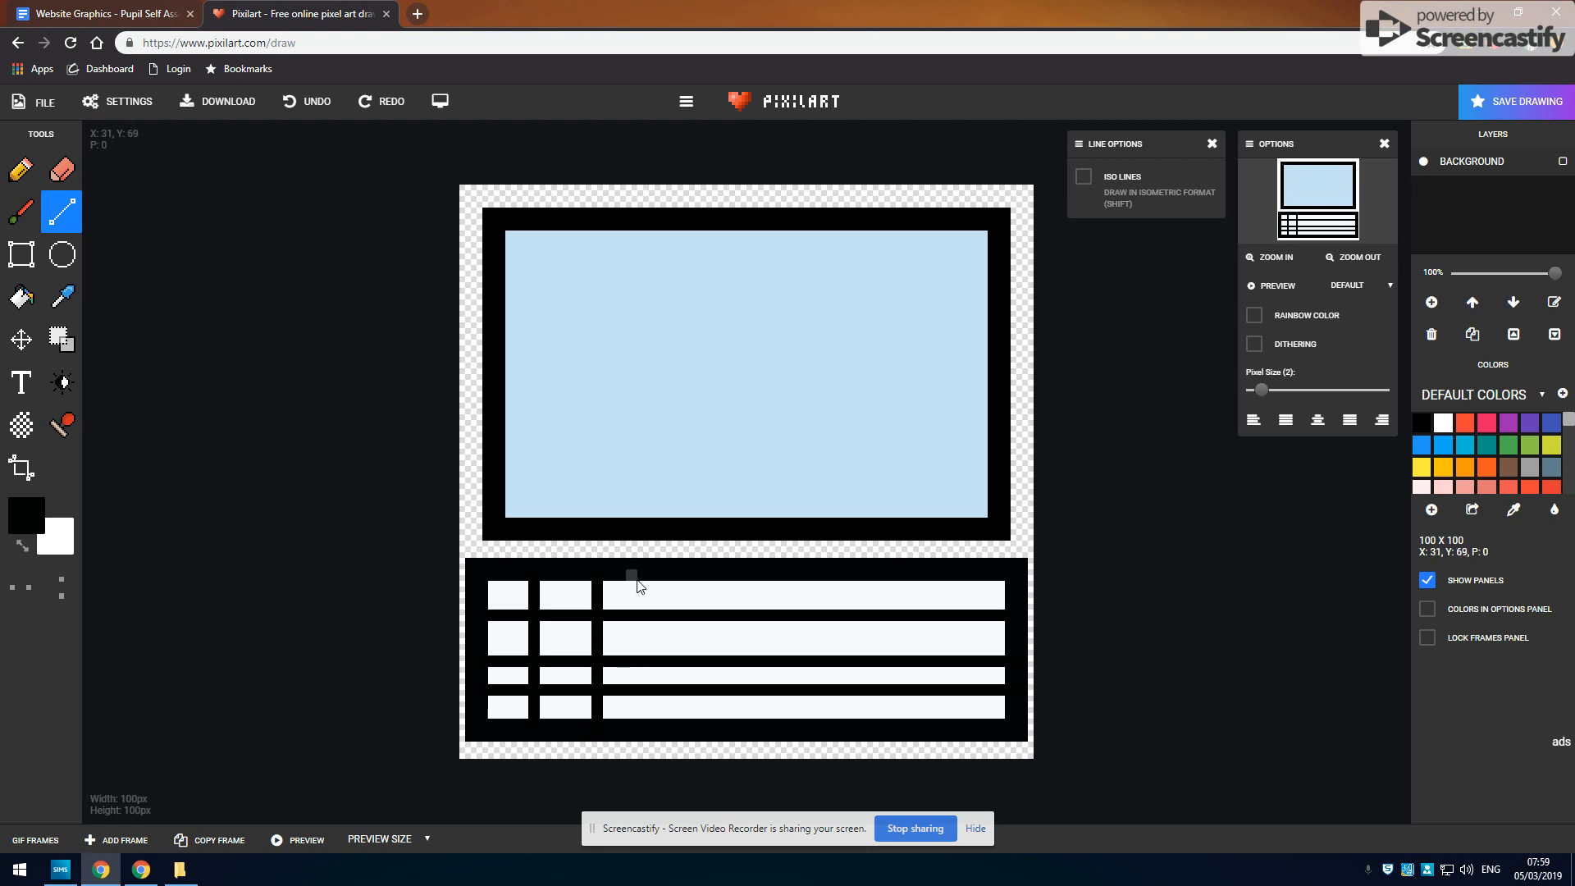
left_click_drag(637, 581, 636, 743)
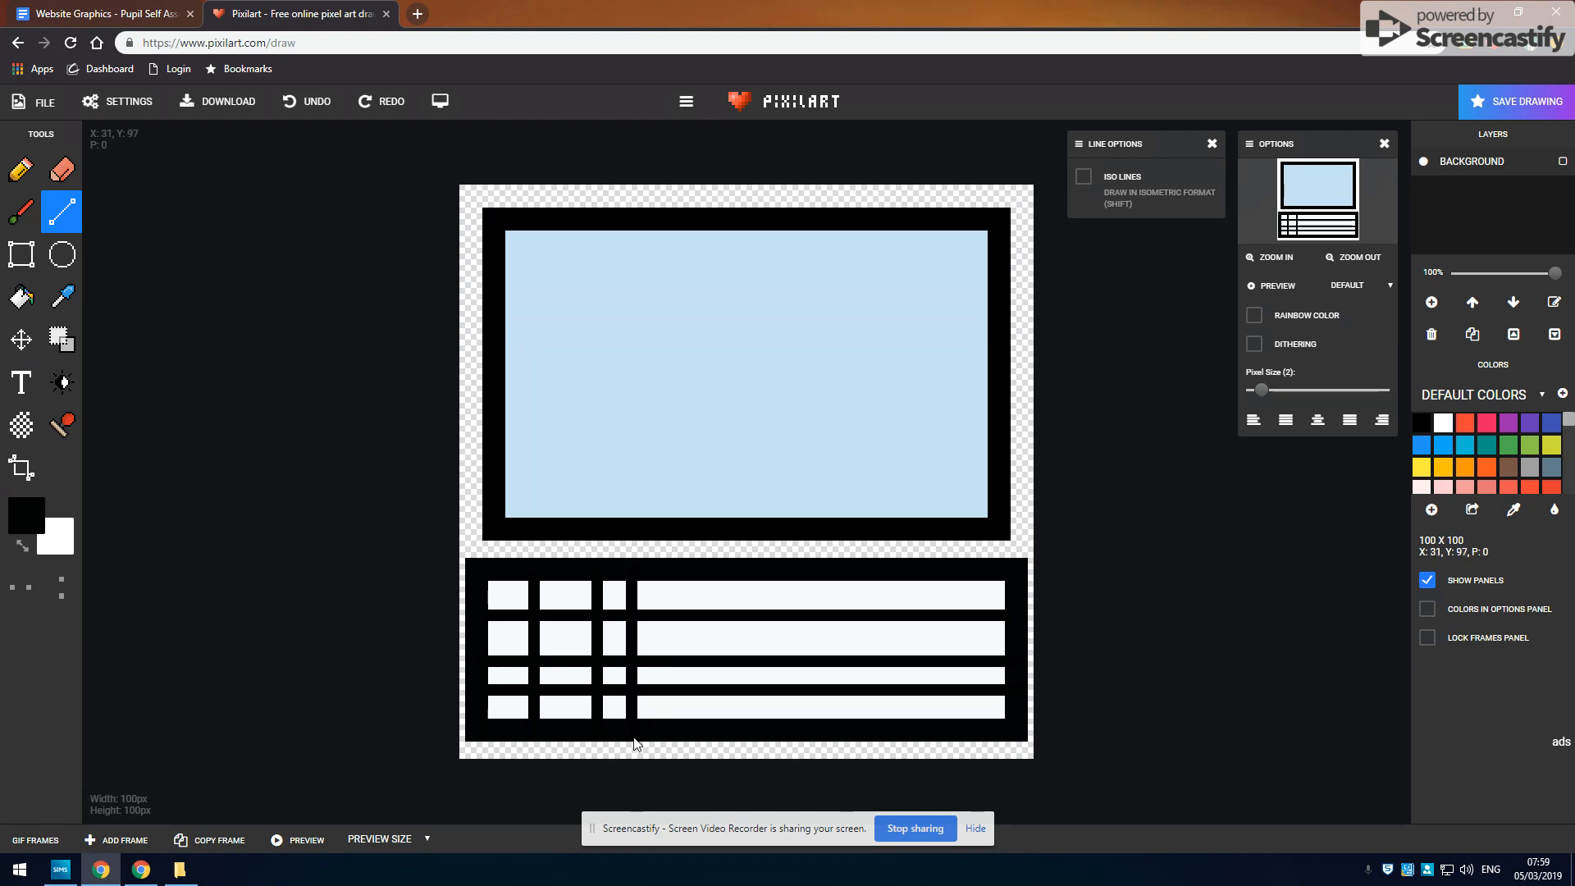
mouse_move(707, 580)
left_mouse_down()
mouse_move(704, 739)
mouse_move(706, 722)
left_mouse_up()
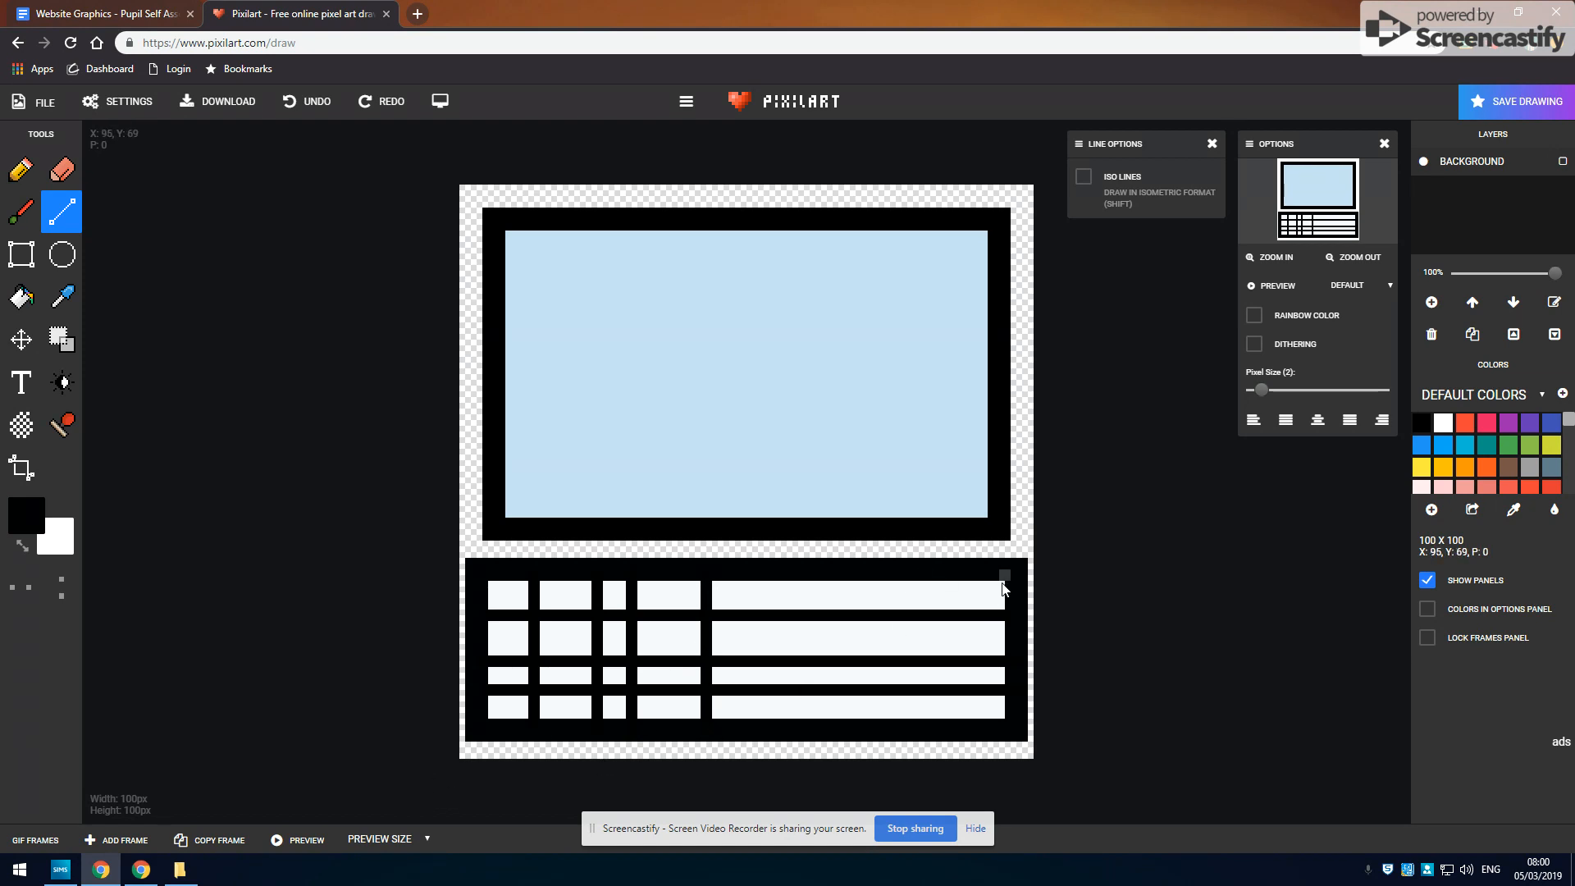
left_click_drag(966, 633, 948, 716)
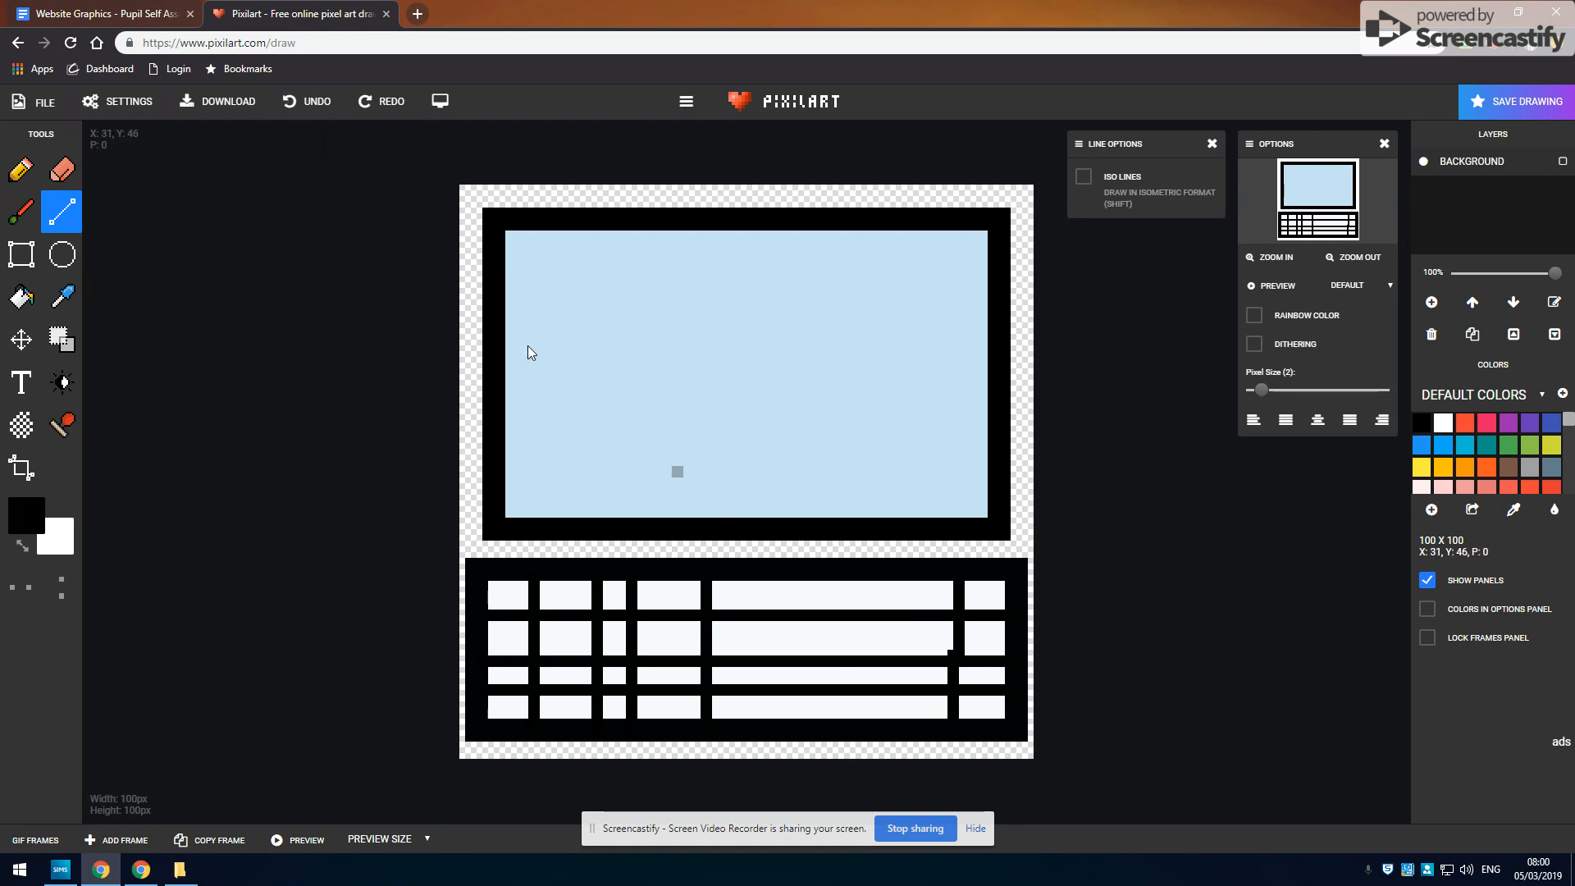
left_click(310, 102)
left_click_drag(752, 566, 756, 729)
left_click_drag(815, 564, 820, 733)
left_click_drag(883, 582, 882, 746)
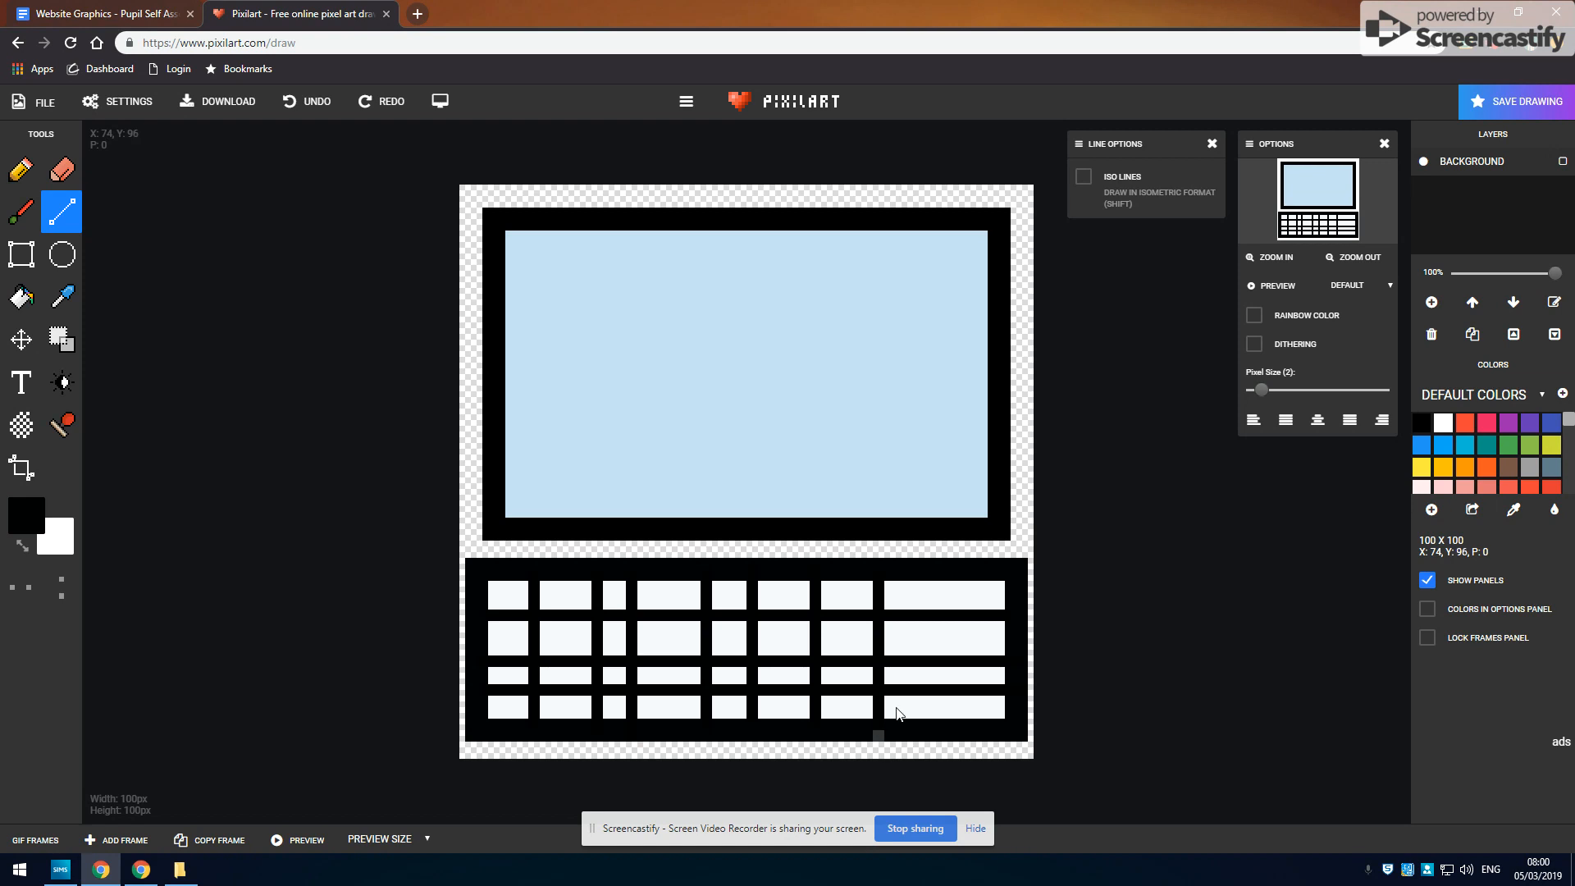
left_click_drag(951, 573, 949, 746)
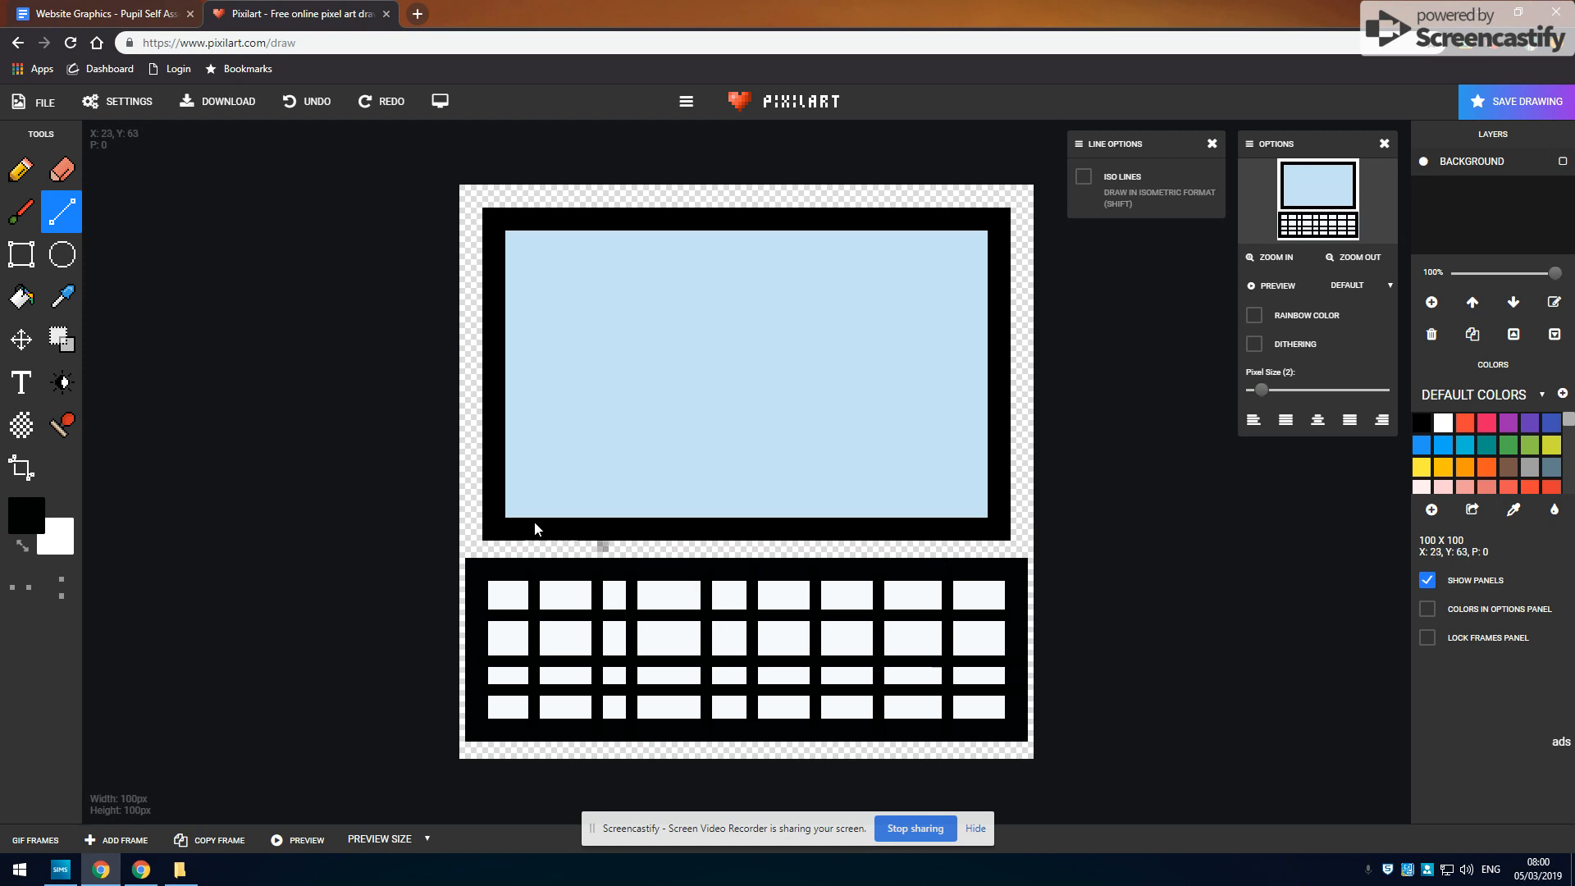
Step: Draw a thick horizontal black line with a pixel size of 8 in the gap to join the screen frame and keyboard
left_click_drag(1261, 391, 1313, 392)
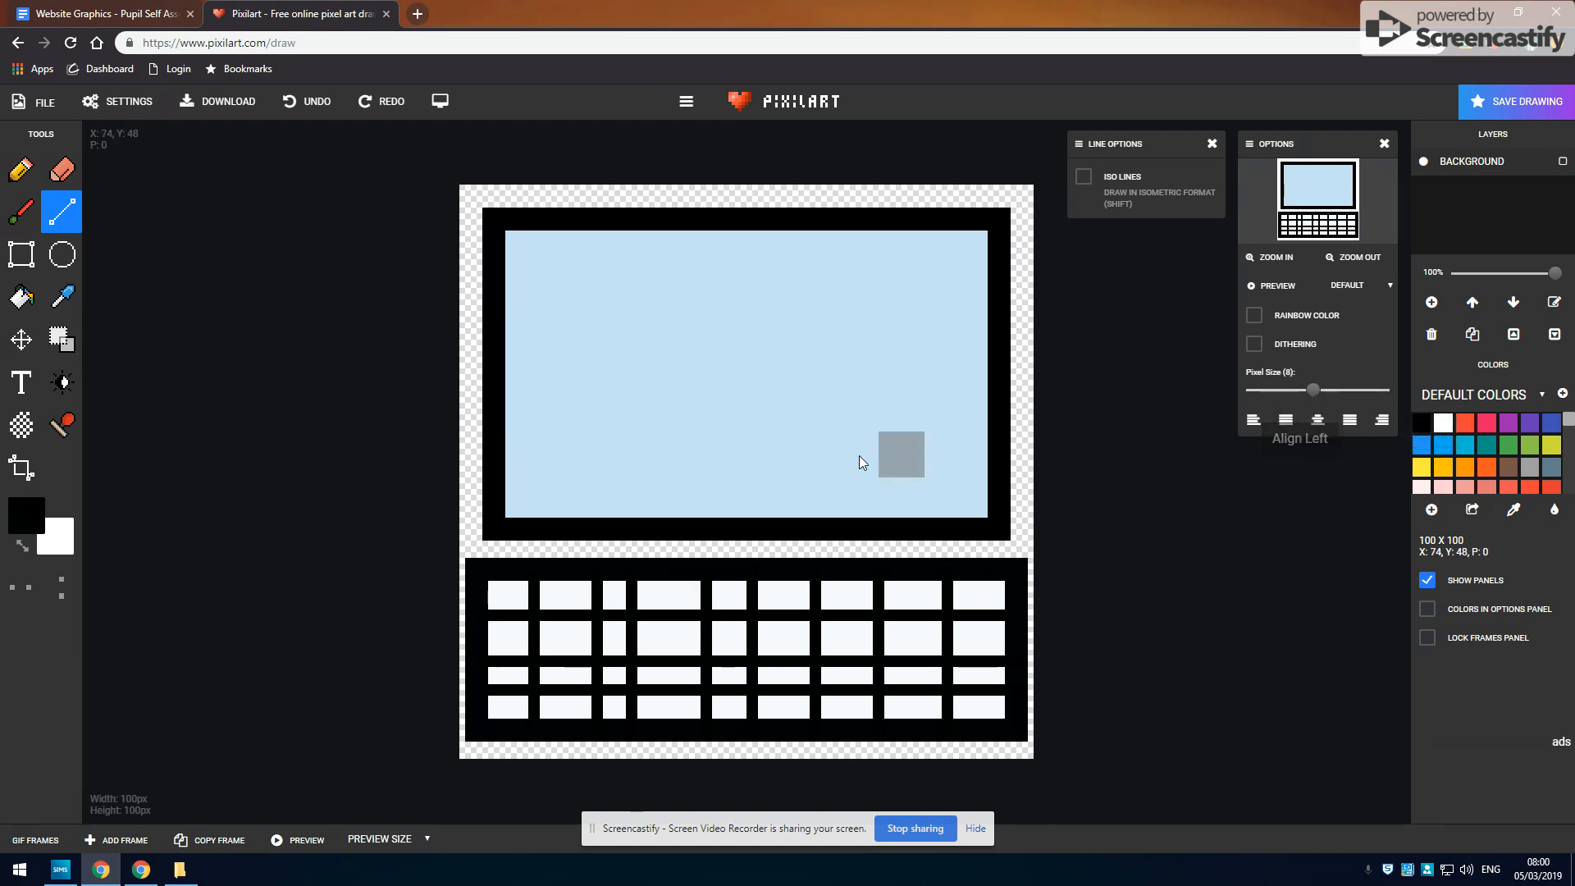
left_click_drag(668, 545, 884, 542)
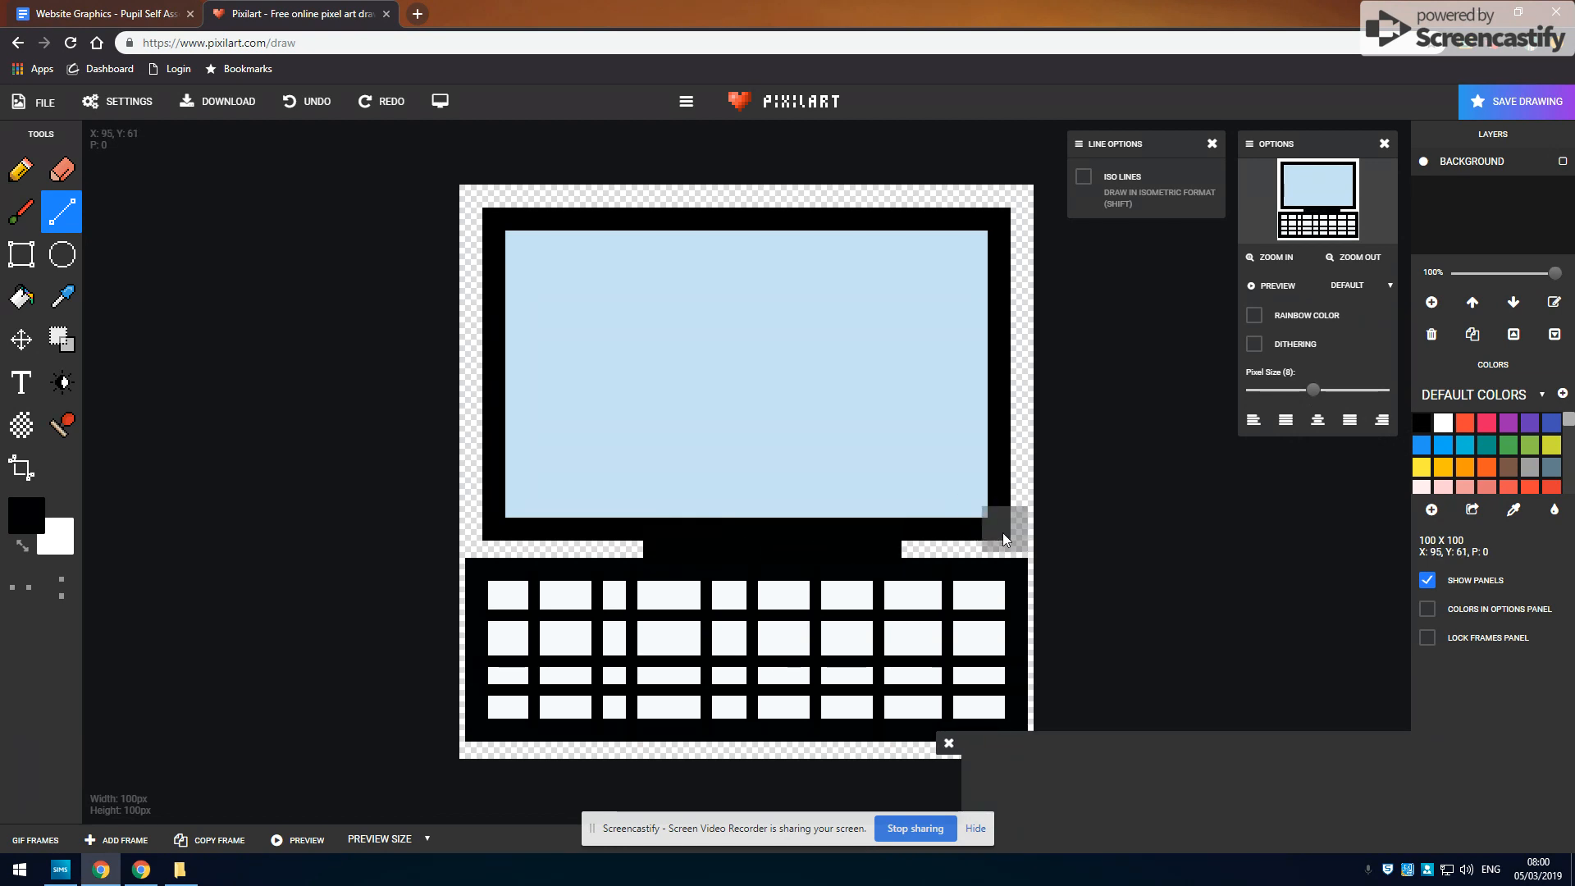
left_click(948, 743)
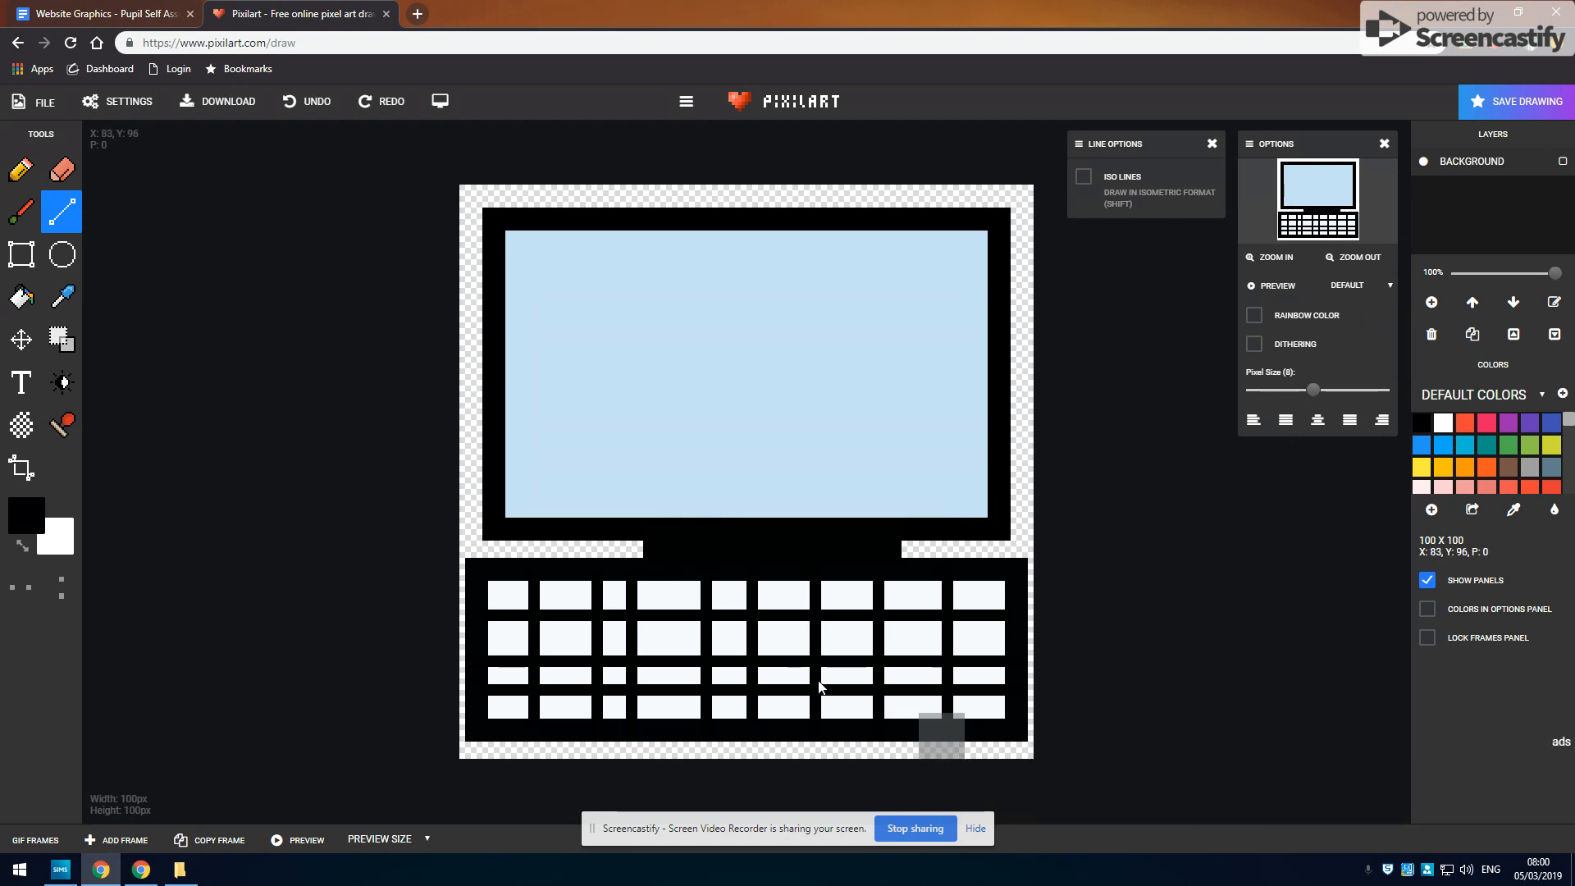
Step: Paint large black letters "ICT" across the light blue screen using the splatter brush at pixel size 8
left_click(23, 213)
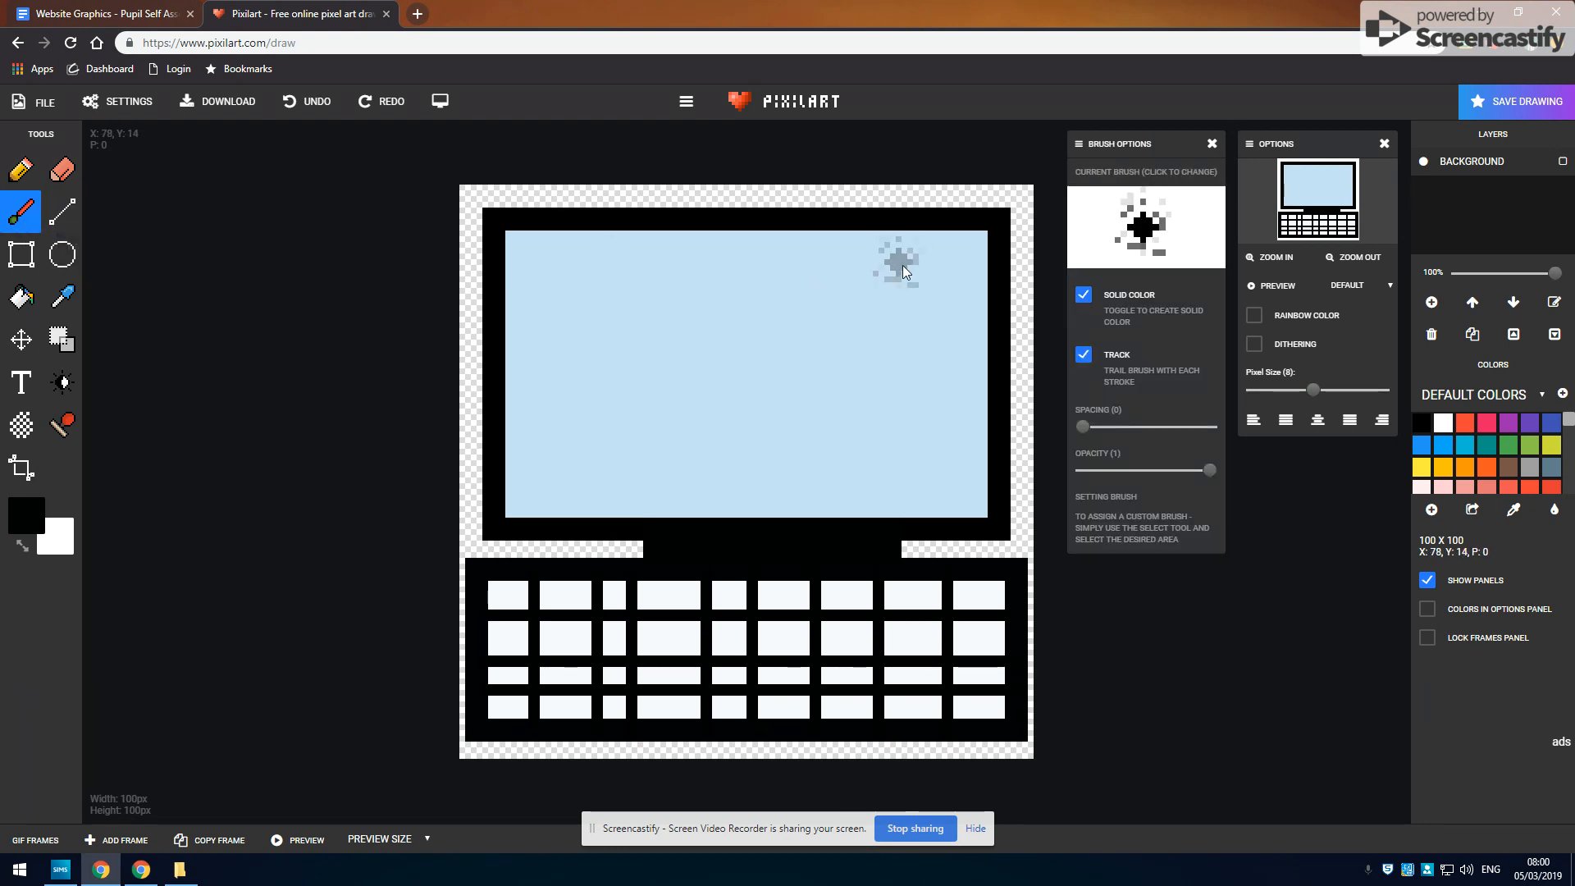
left_click(1149, 235)
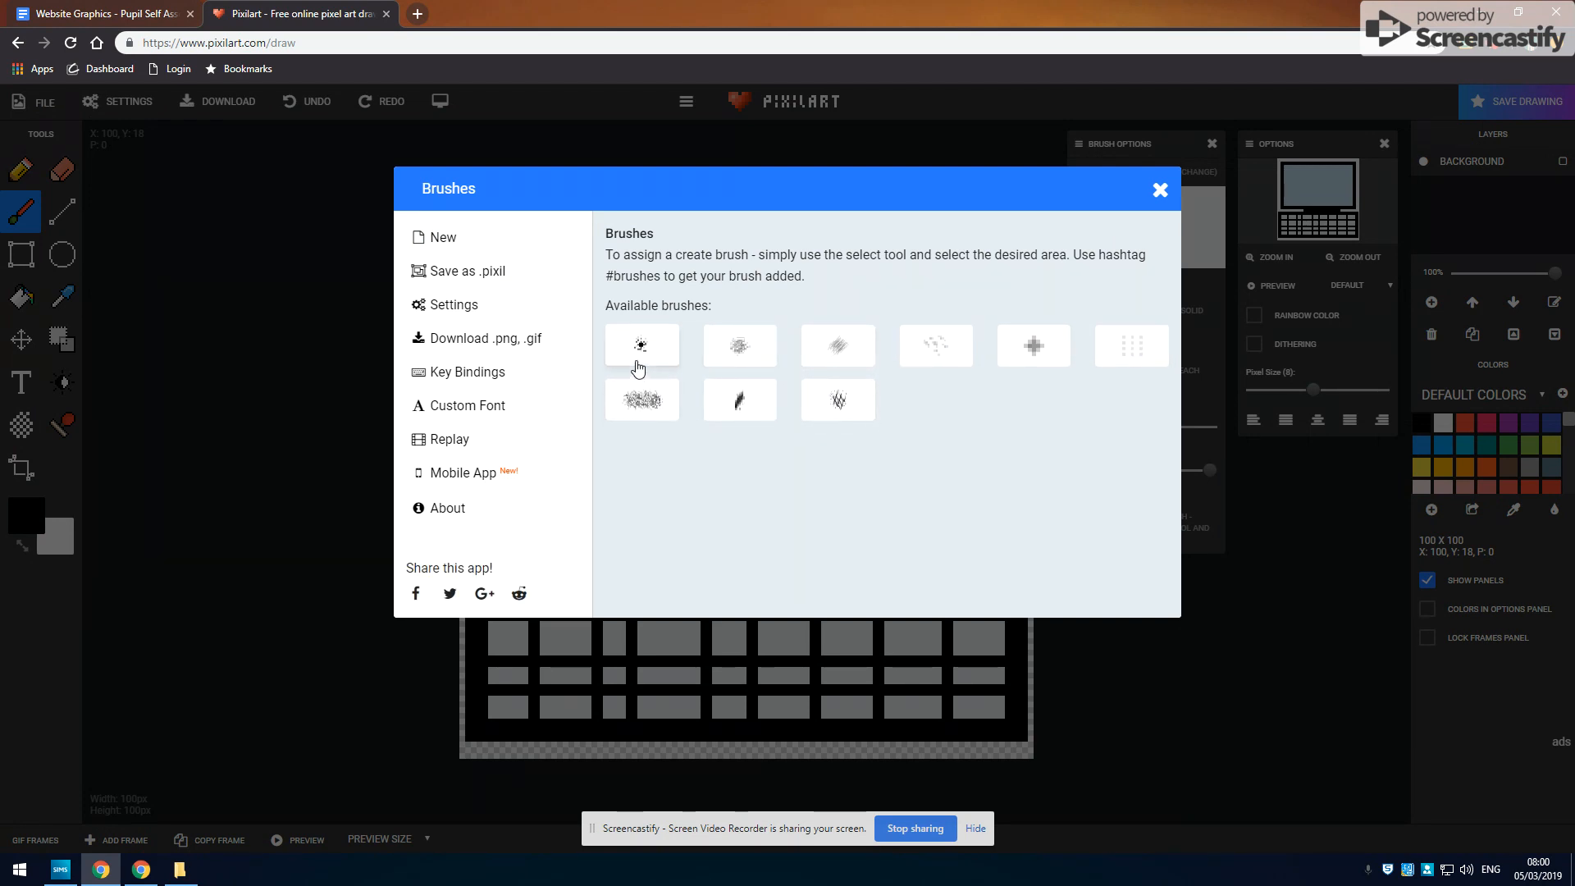
left_click(1158, 193)
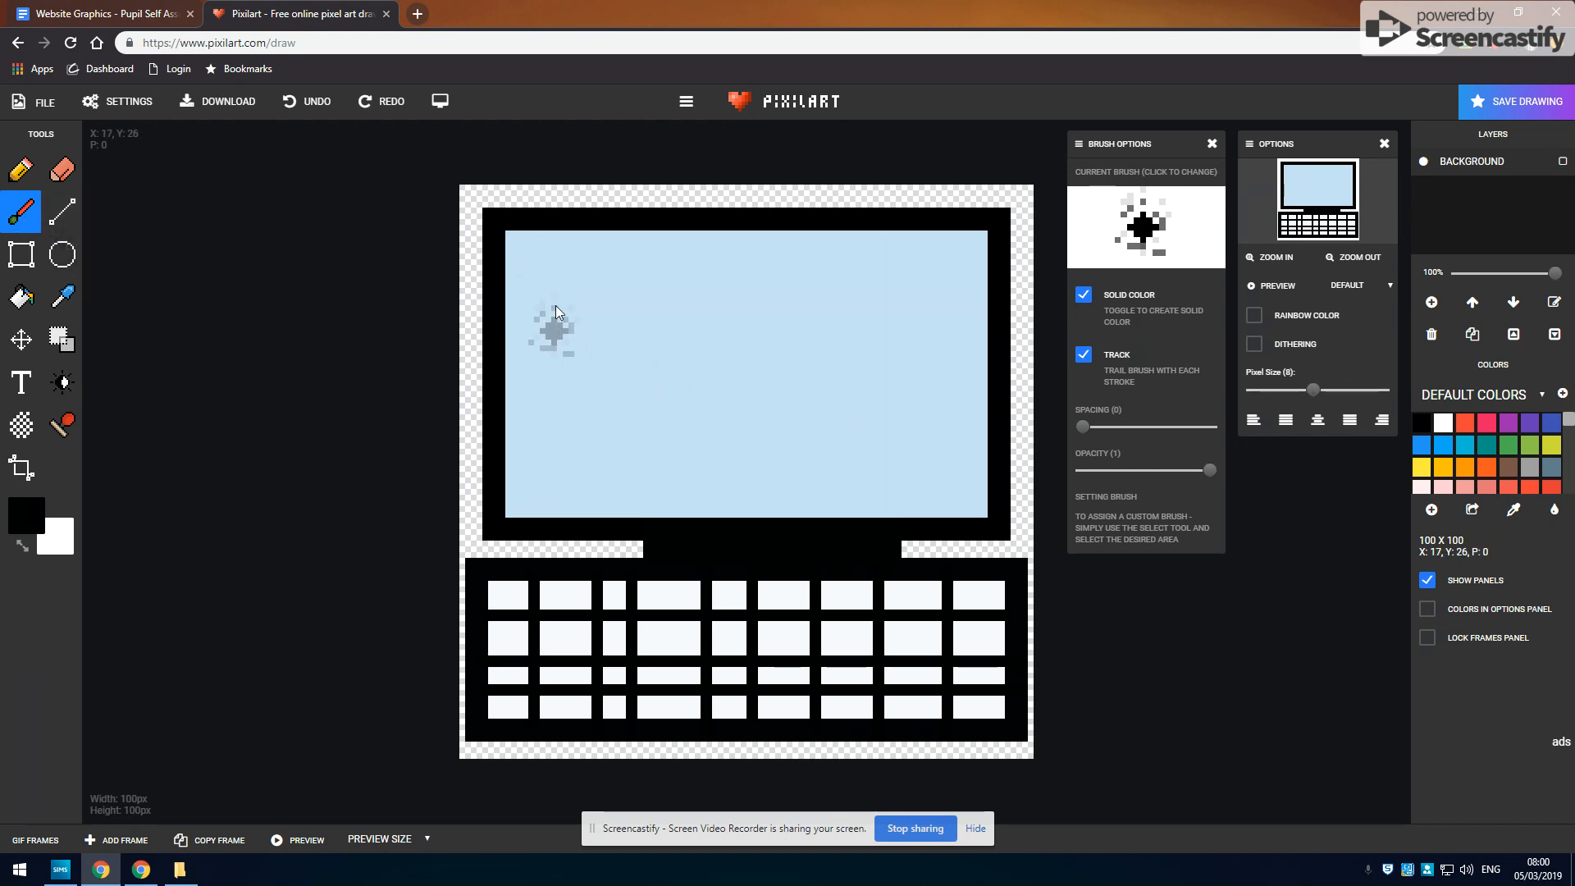
left_click_drag(559, 282, 561, 342)
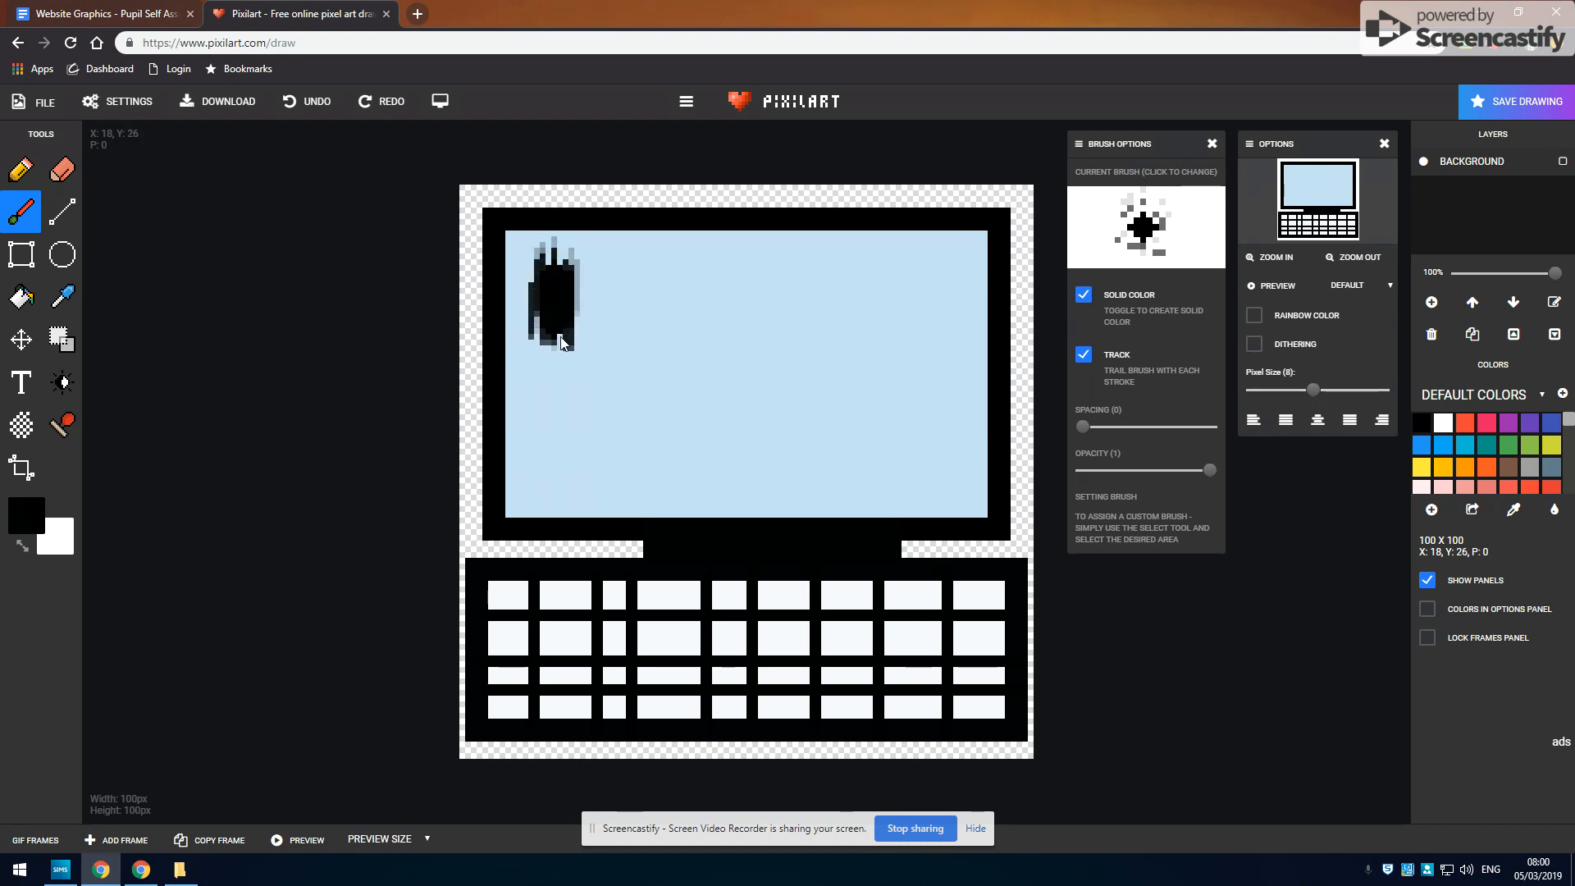
left_click_drag(563, 414, 565, 492)
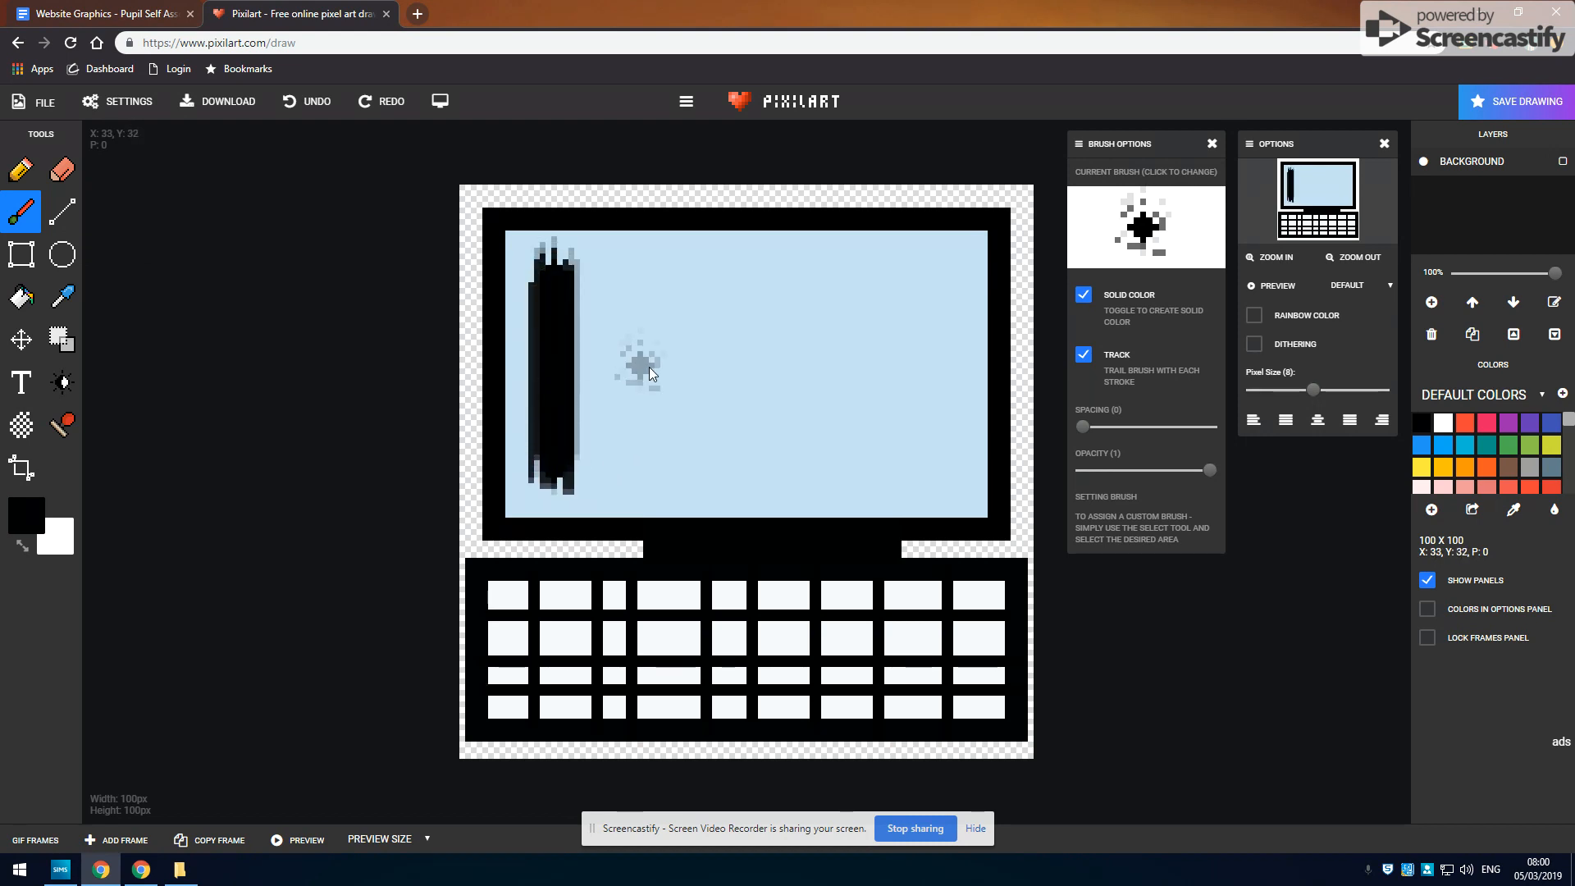
mouse_move(744, 280)
left_mouse_down()
mouse_move(651, 298)
mouse_move(633, 338)
mouse_move(632, 454)
mouse_move(653, 487)
left_mouse_up()
left_click_drag(751, 490, 779, 459)
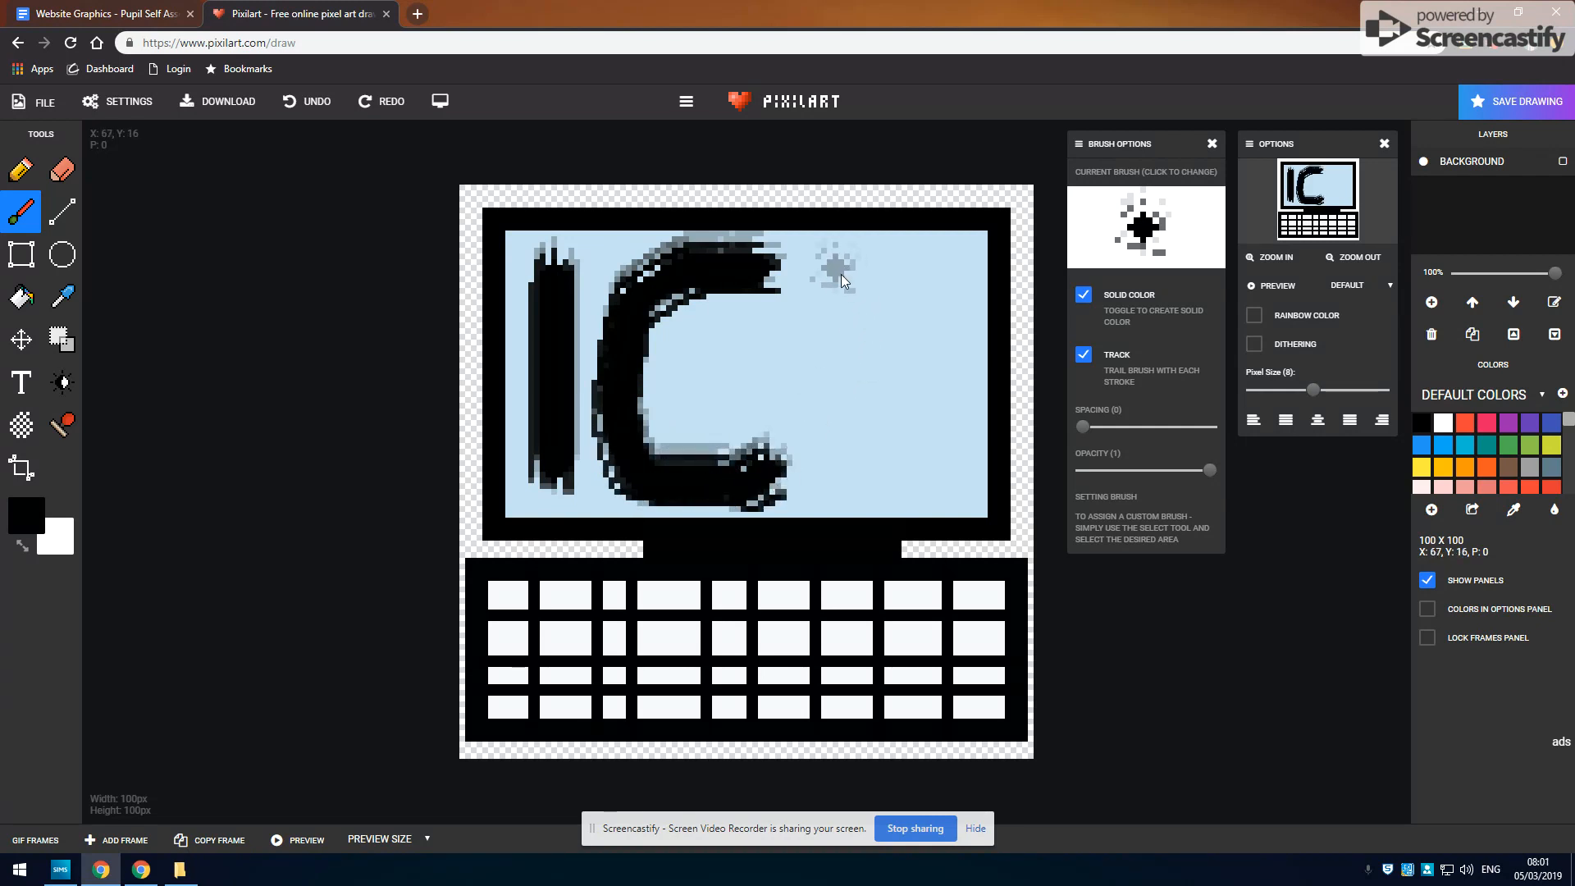
mouse_move(840, 274)
left_mouse_down()
mouse_move(973, 266)
mouse_move(925, 293)
mouse_move(904, 286)
mouse_move(900, 486)
left_mouse_up()
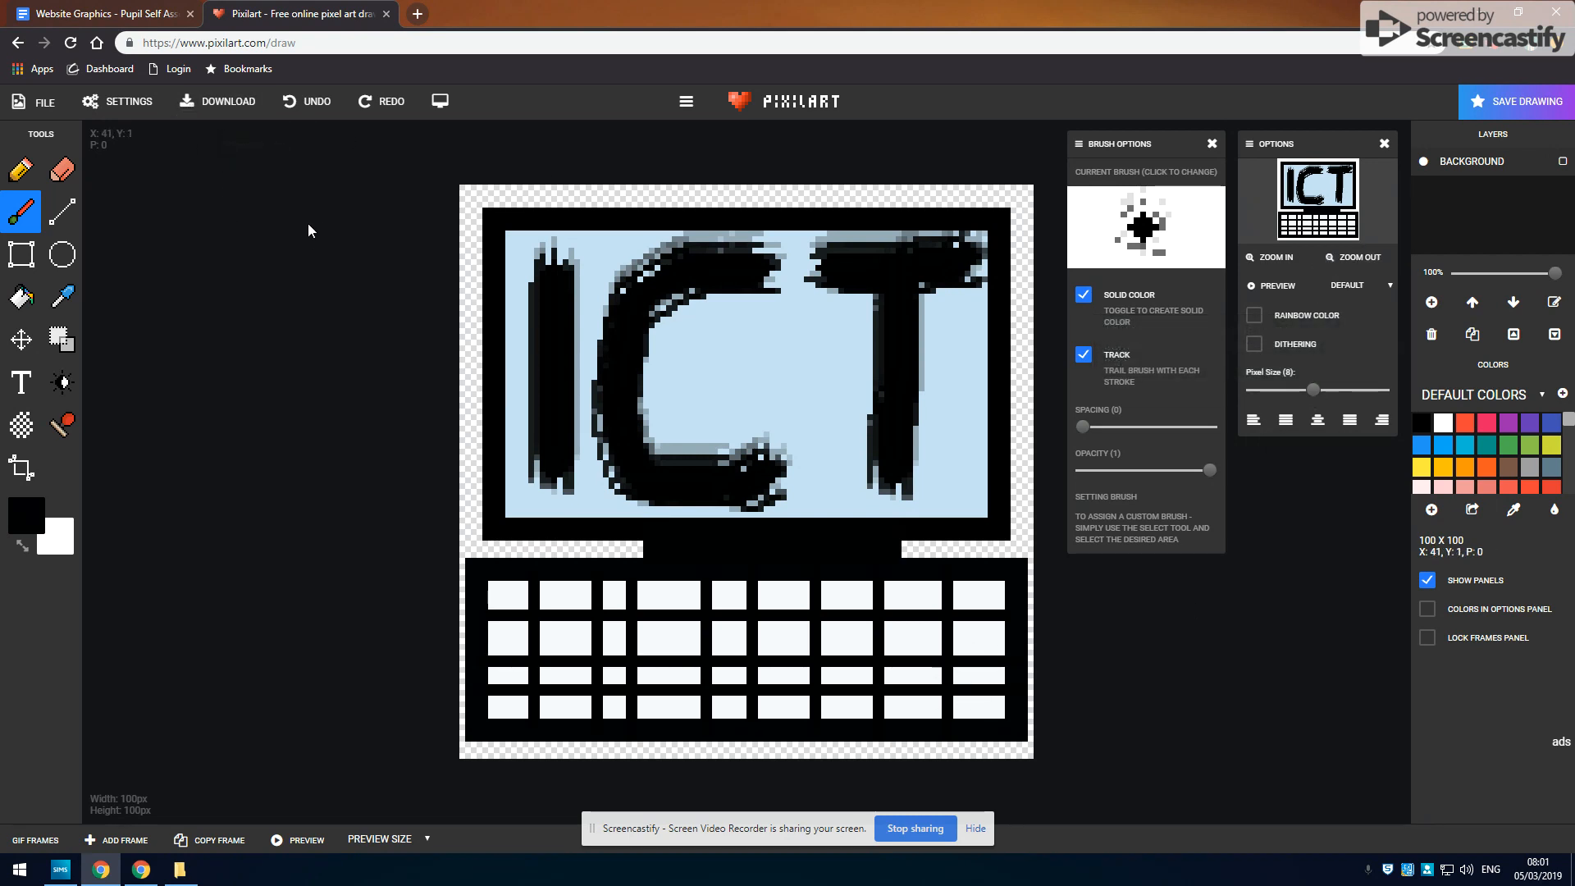
Step: Download the drawing as a PNG image
left_click(230, 100)
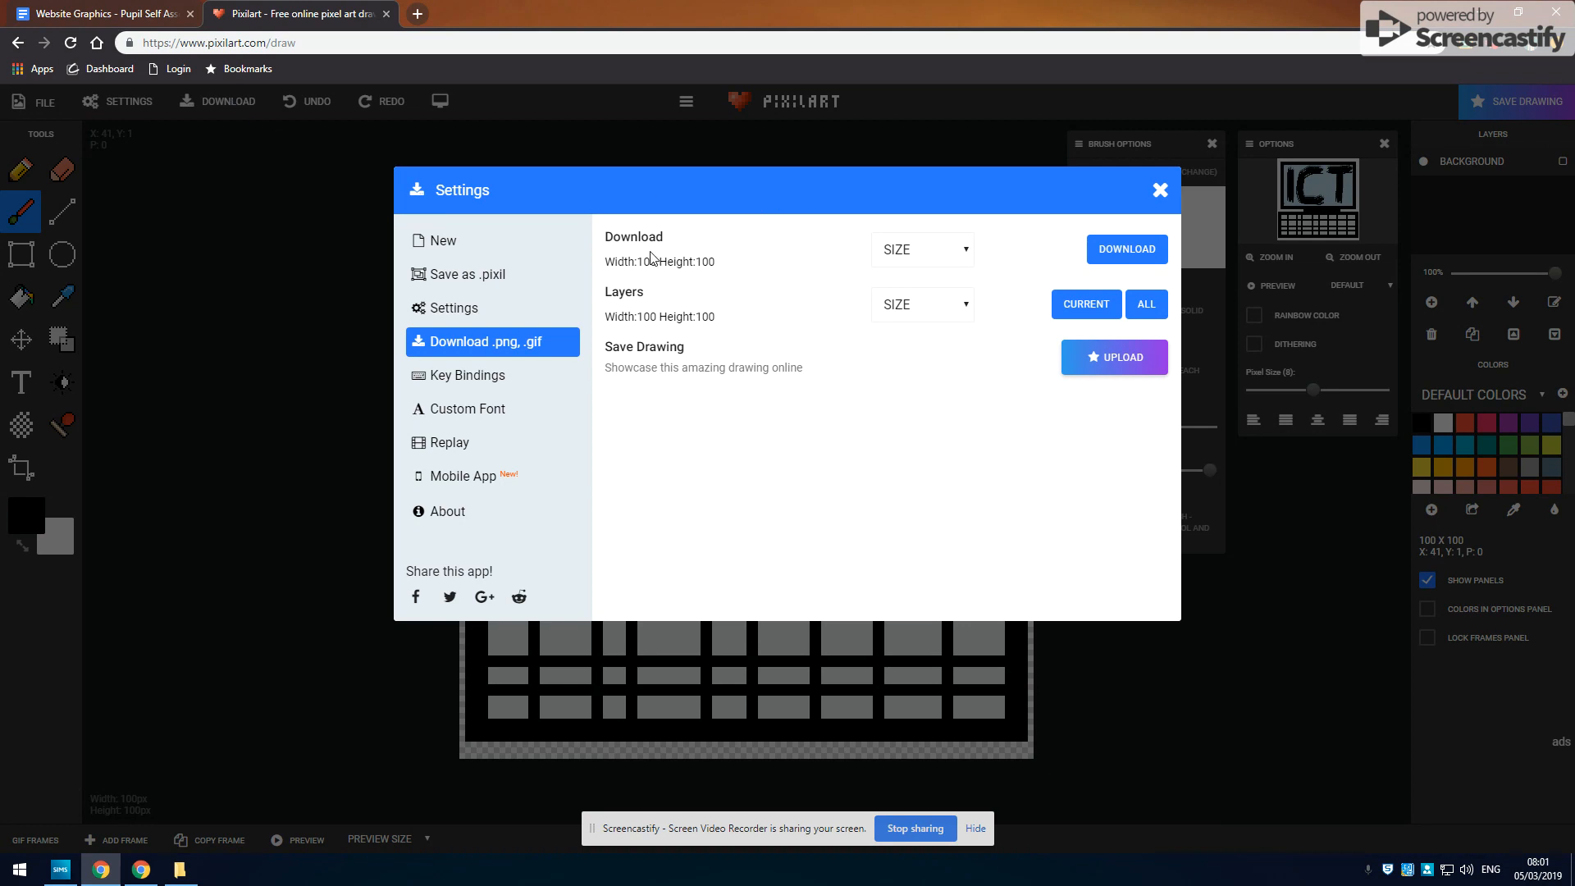
left_click(1125, 249)
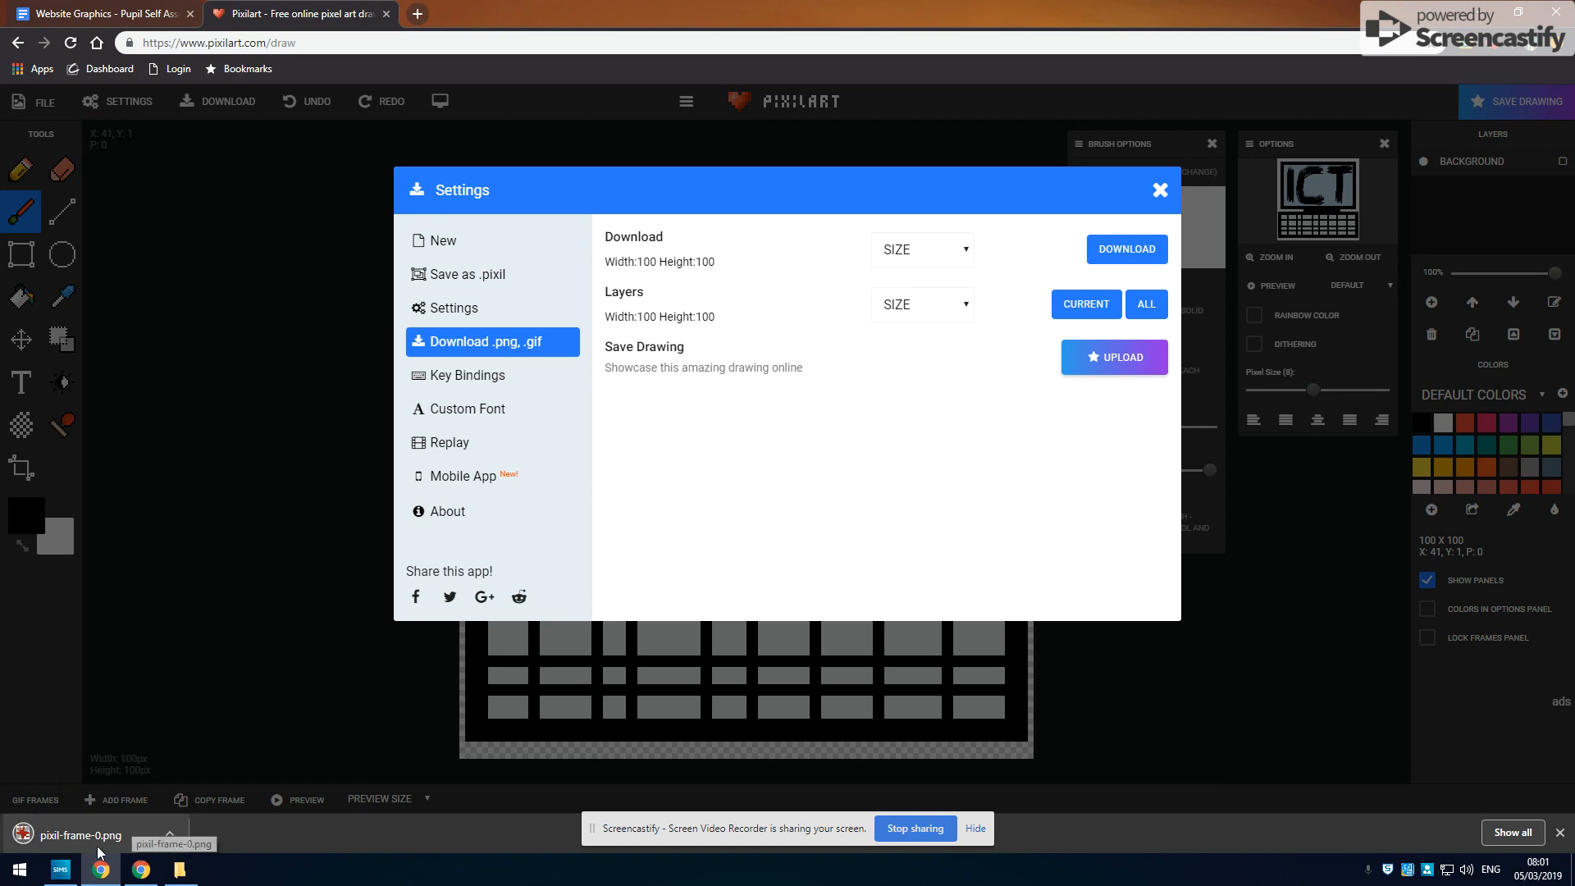
Step: Open the downloaded pixil-frame-0.png to check it, close the image viewer and minimize the browser
left_click(170, 835)
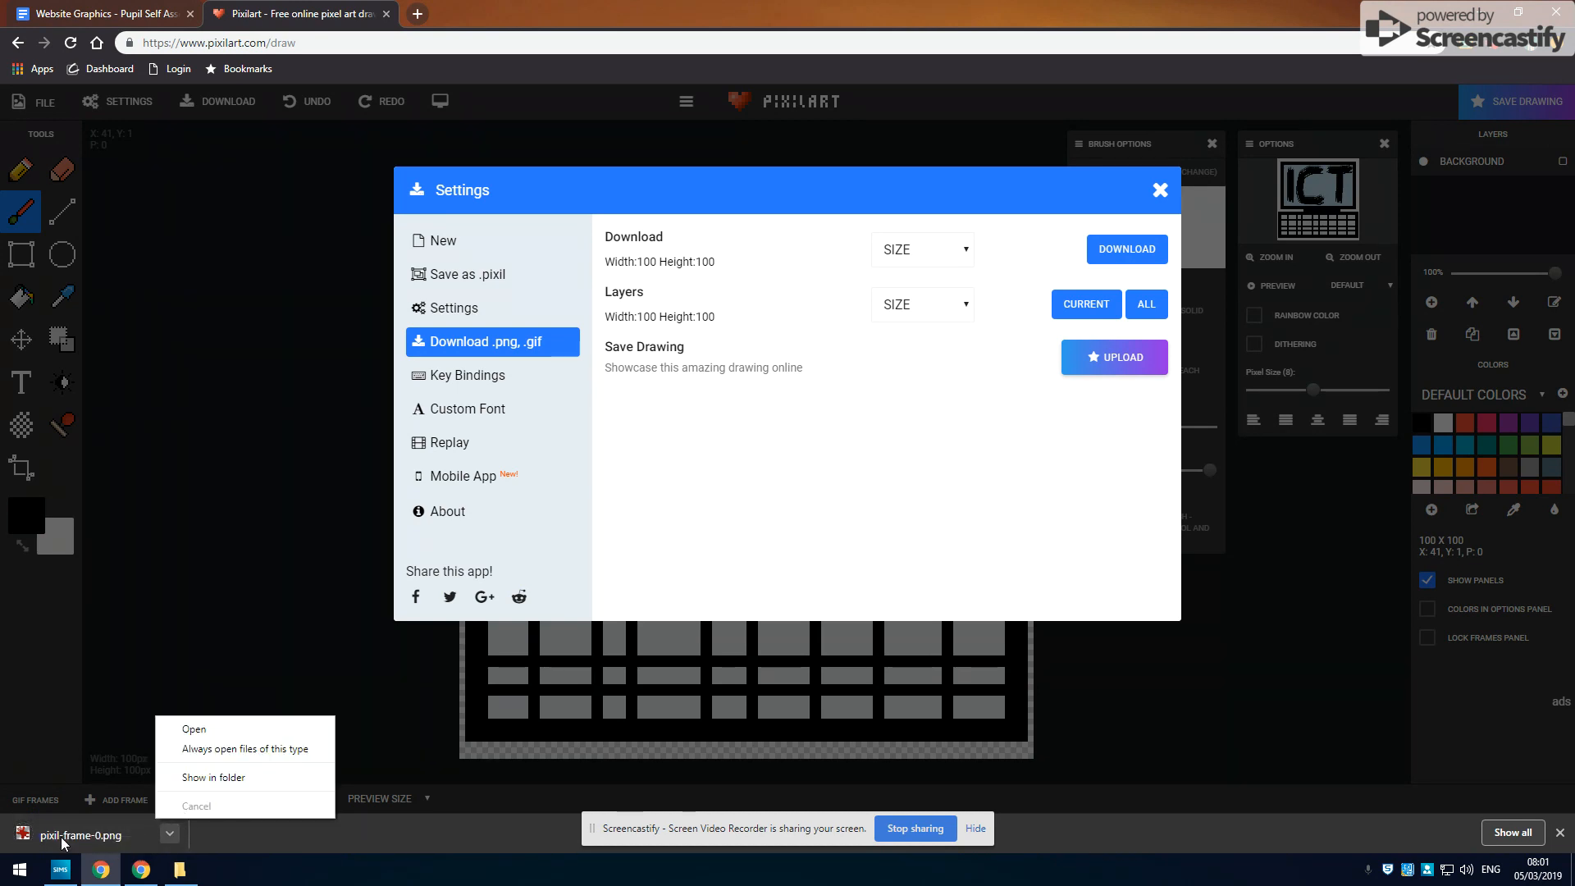
left_click(193, 732)
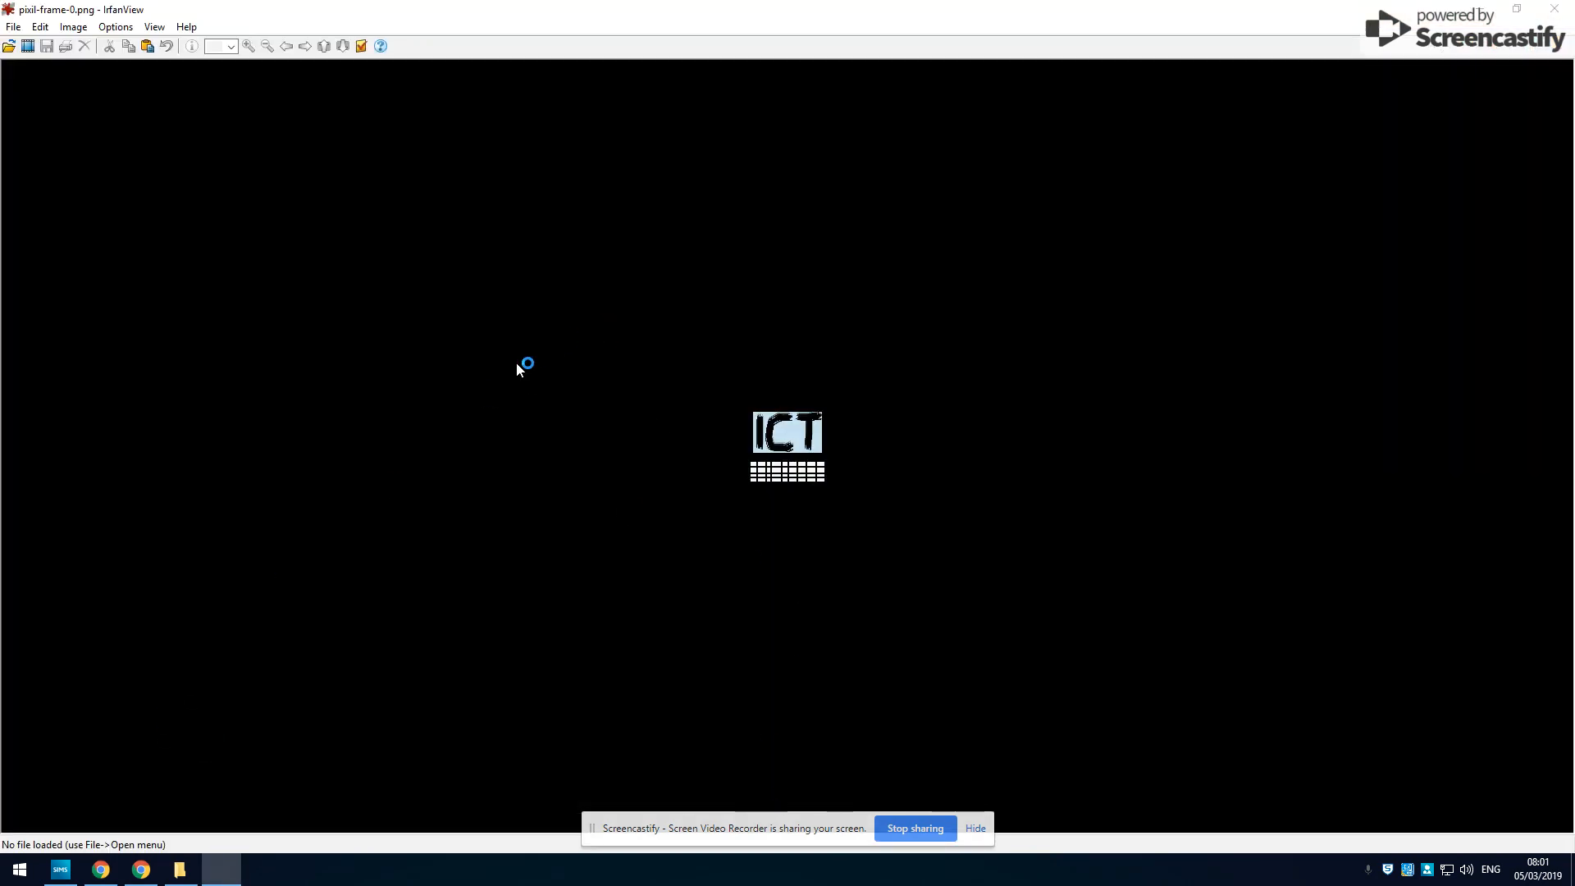
left_click(1558, 10)
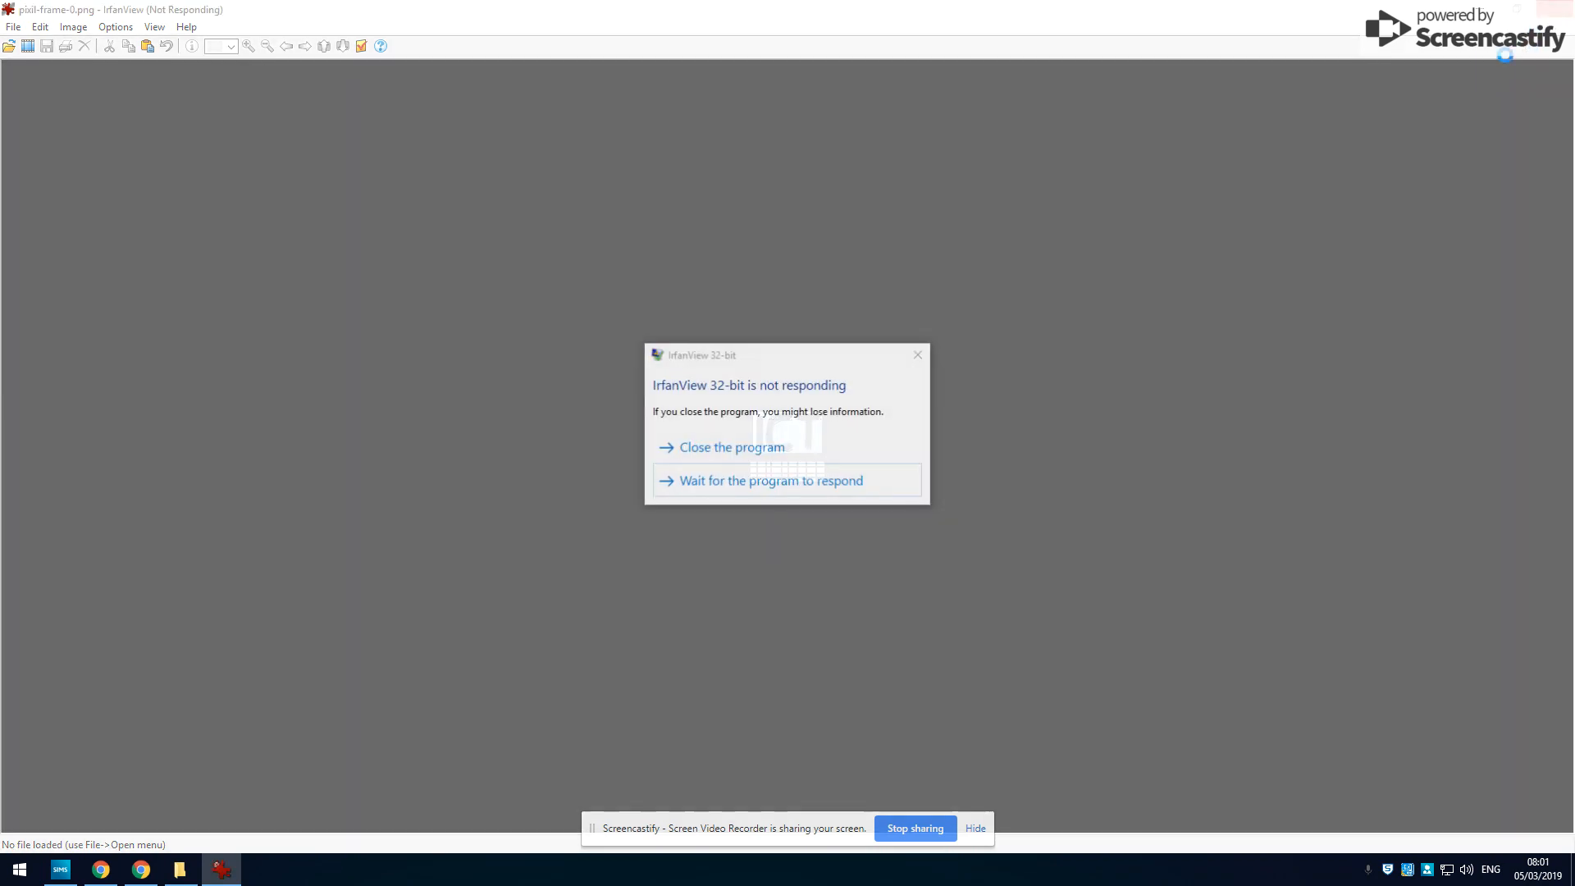
left_click(776, 461)
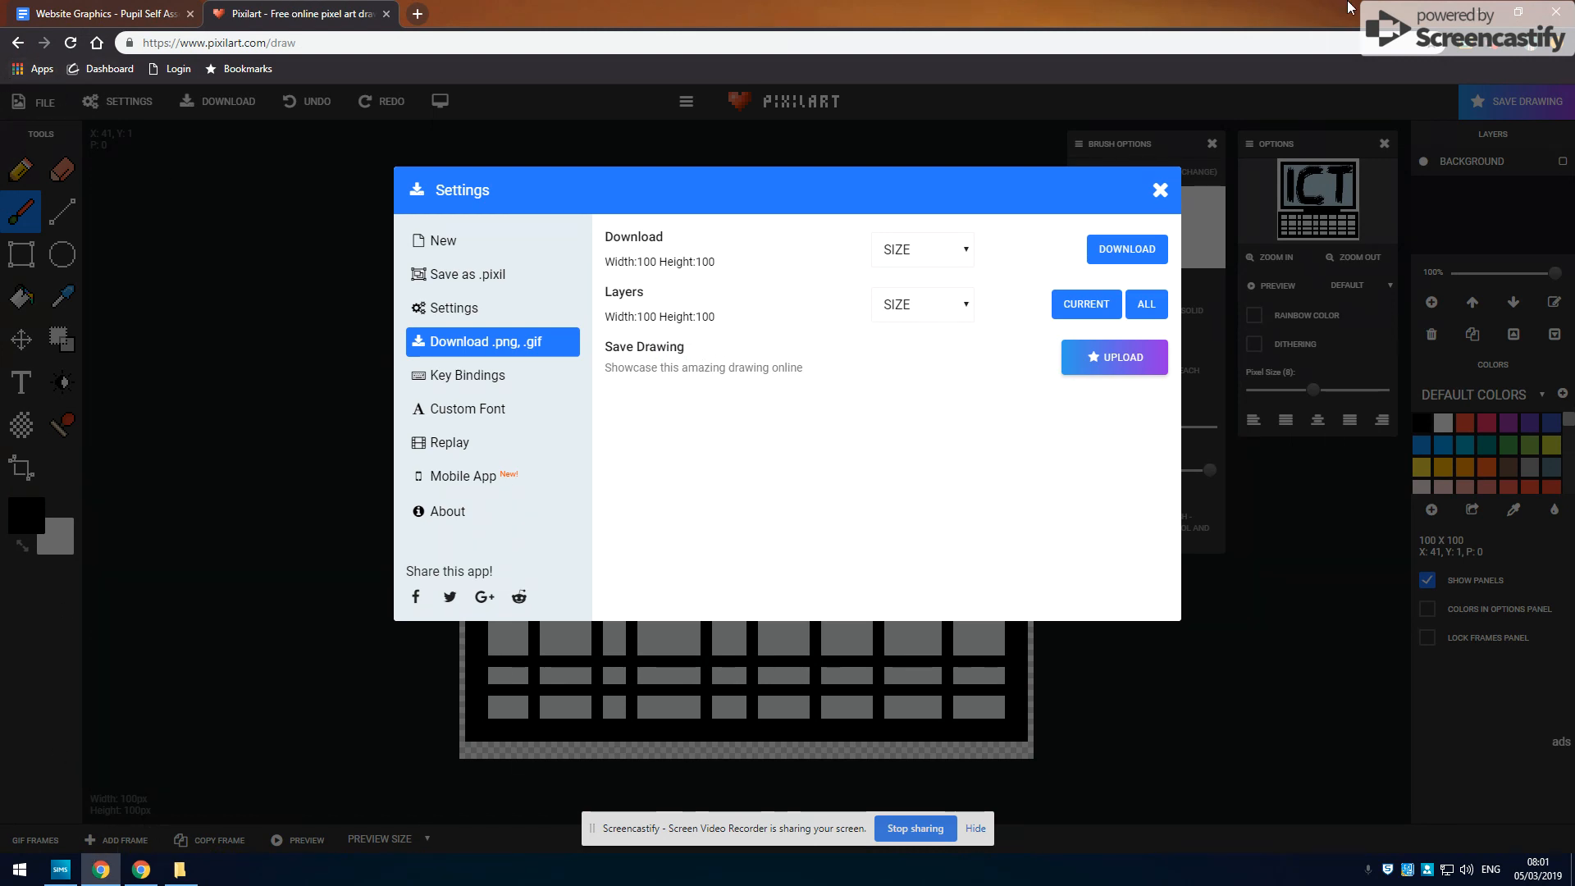
left_click(1485, 13)
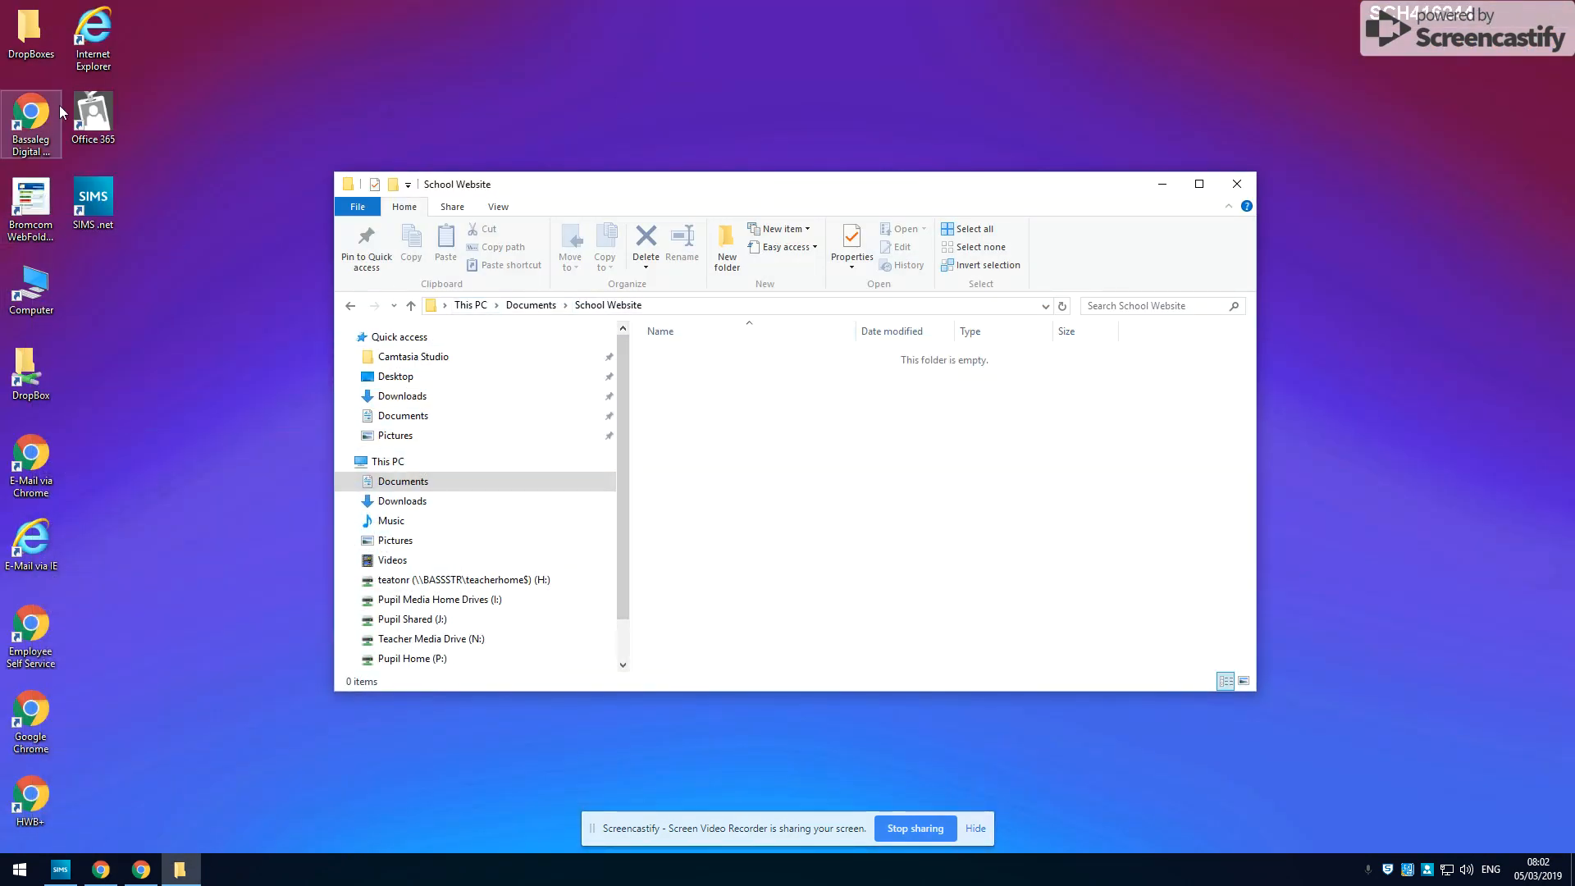
left_click(18, 869)
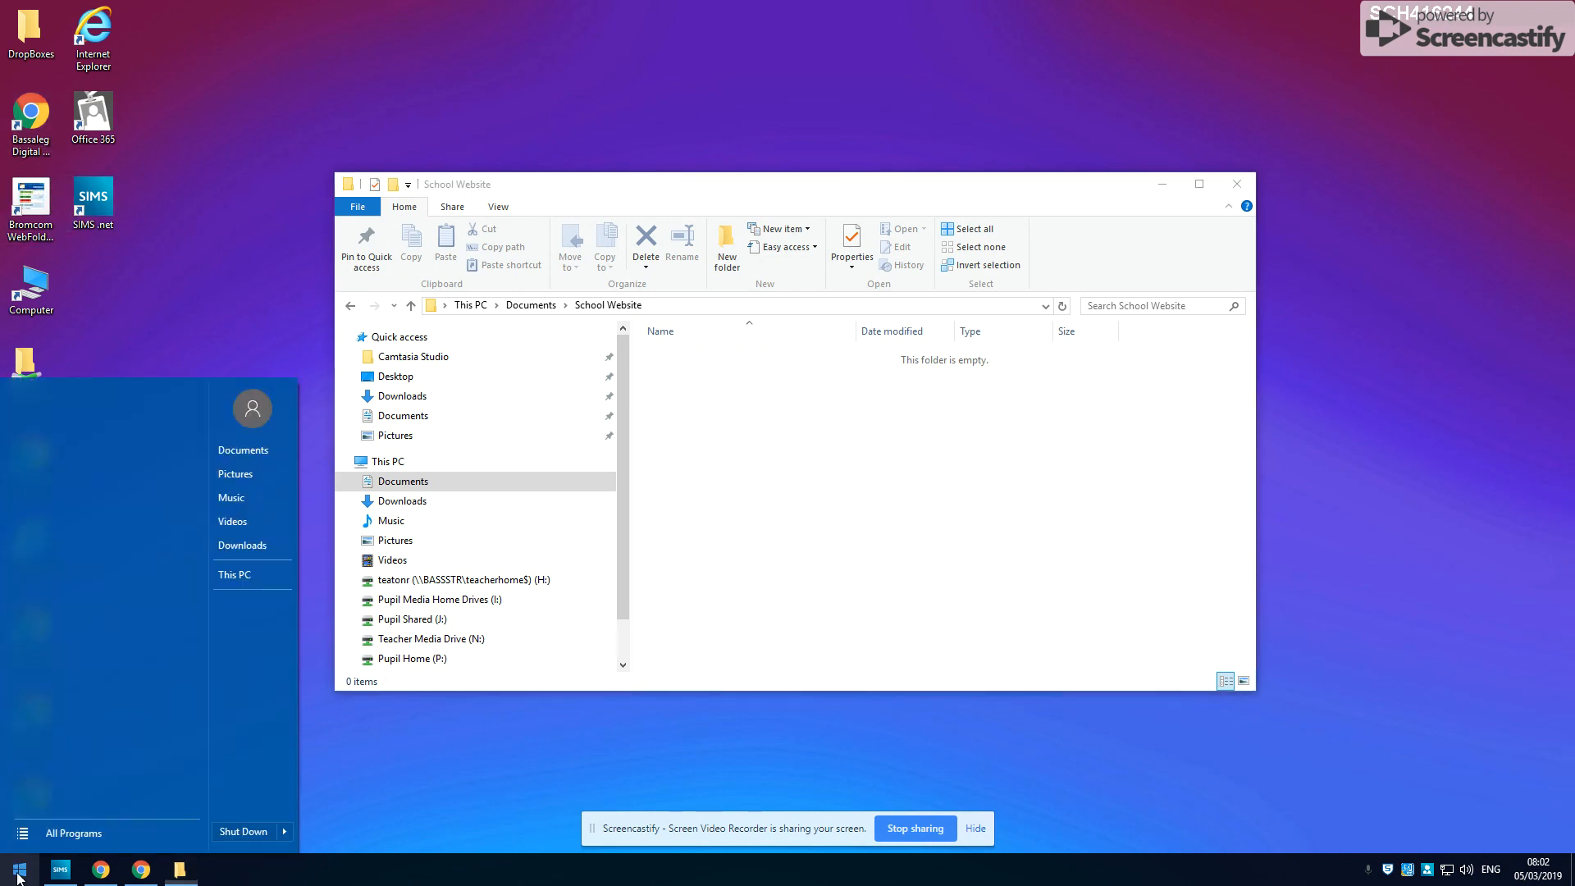
left_click(244, 449)
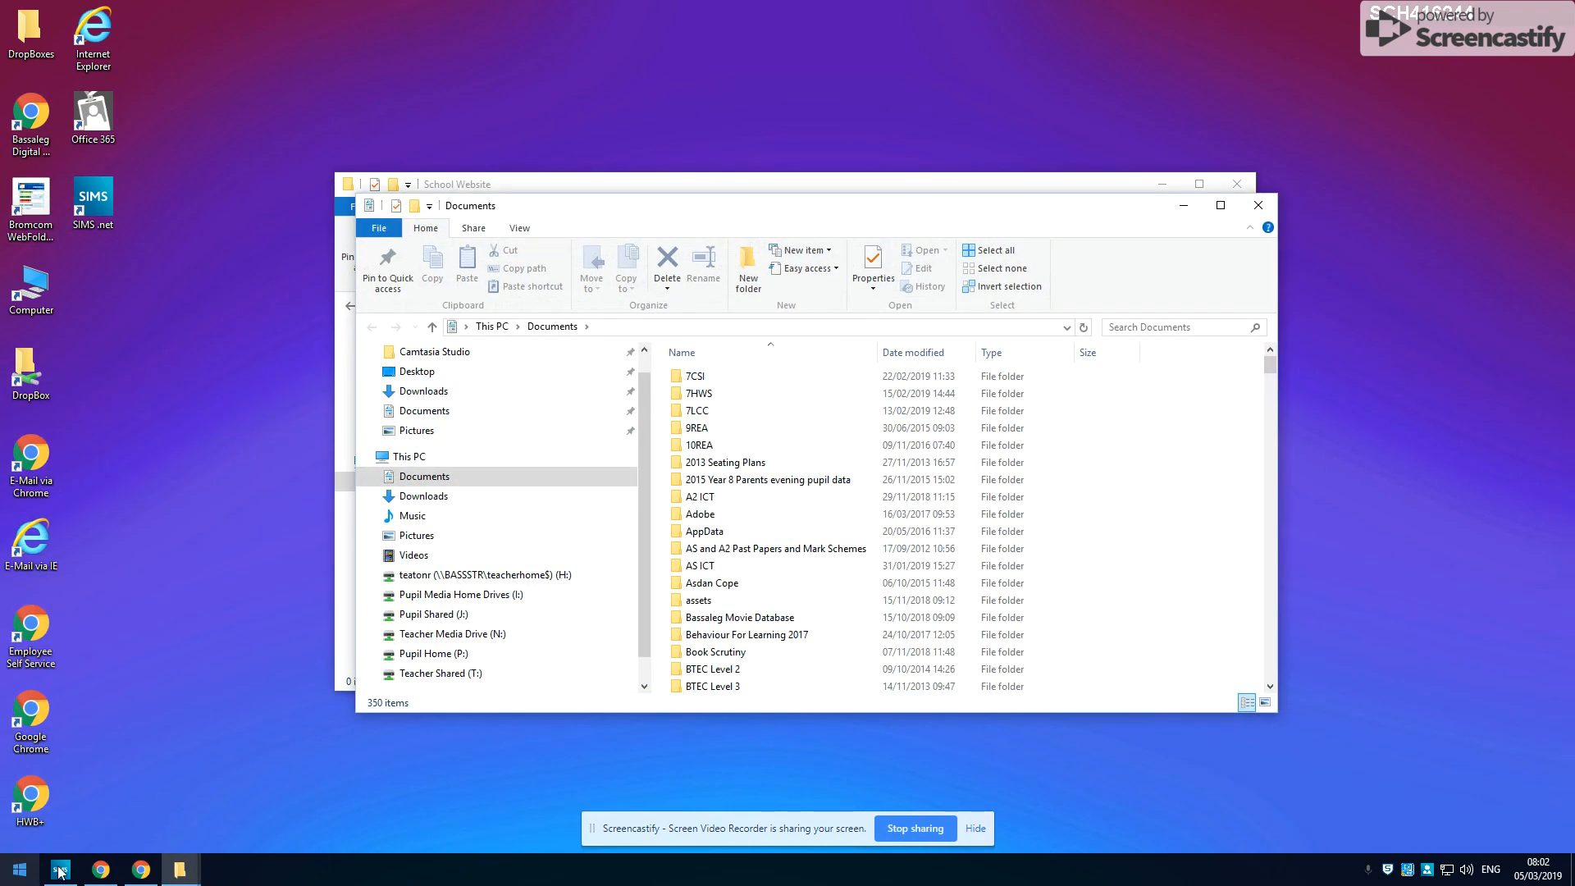
left_click(1259, 205)
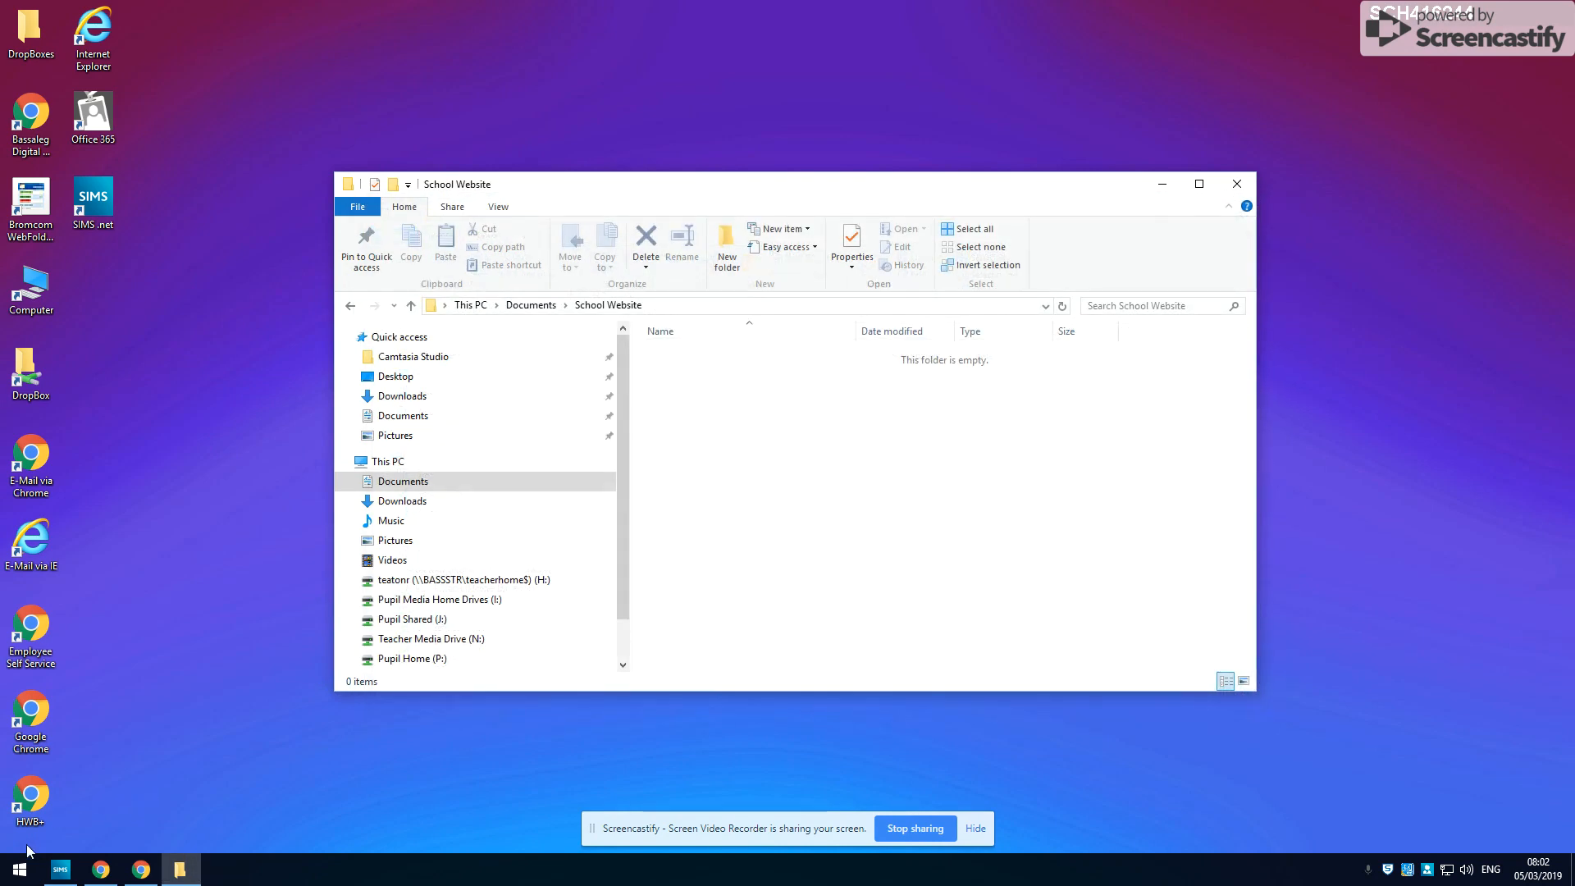
Step: Open the Downloads folder beside the School Website window and copy pixil-frame-0 into the School Website folder
left_click(18, 870)
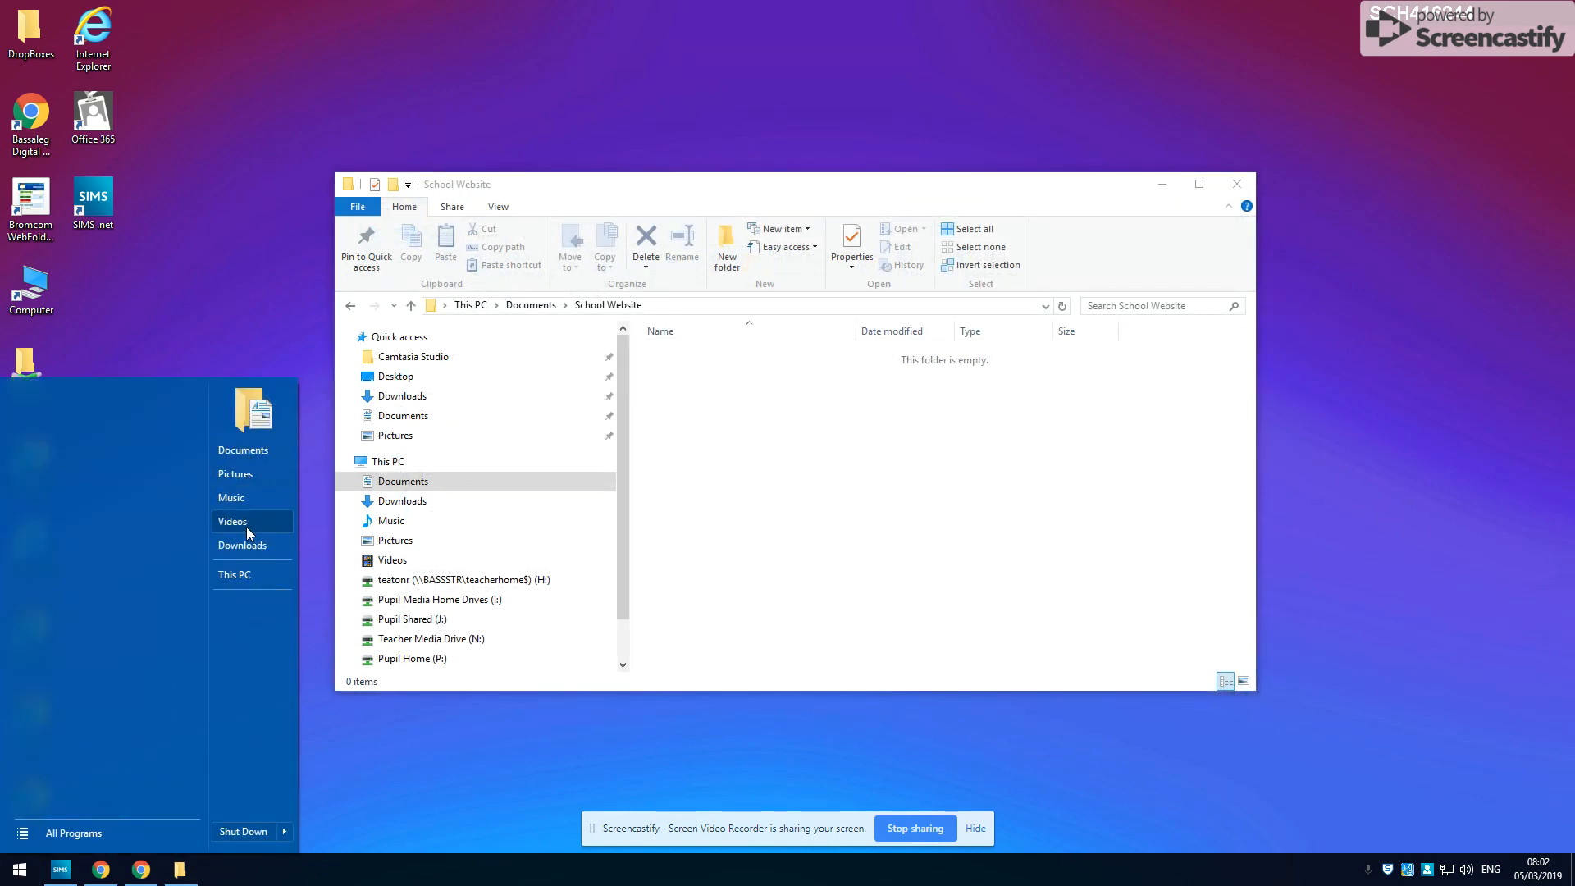
left_click(244, 545)
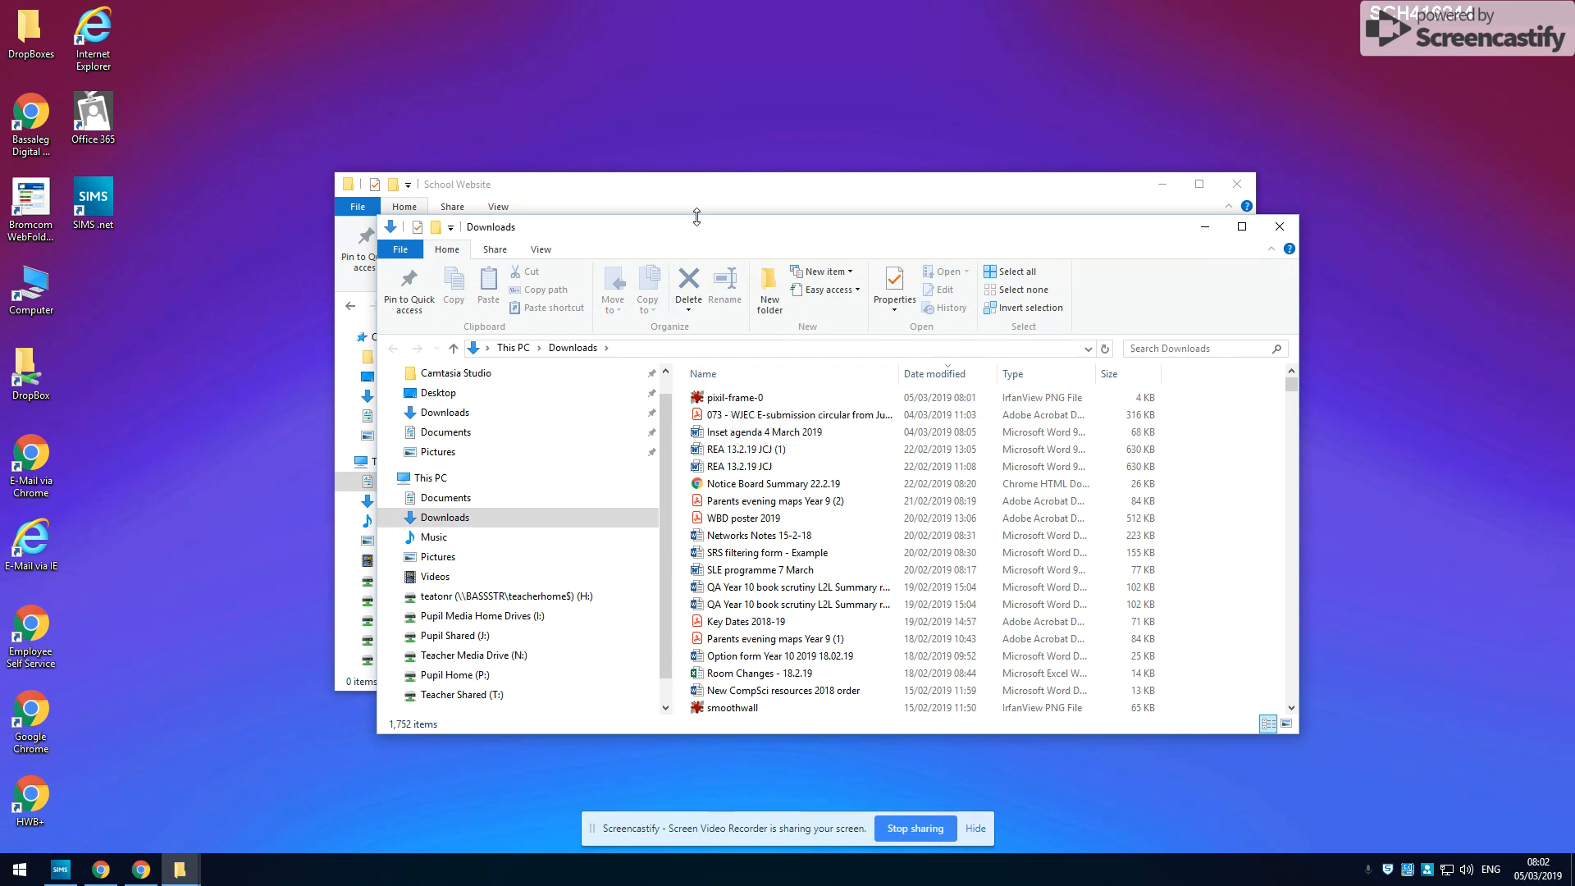
left_click_drag(759, 244, 1306, 361)
left_click(1284, 517)
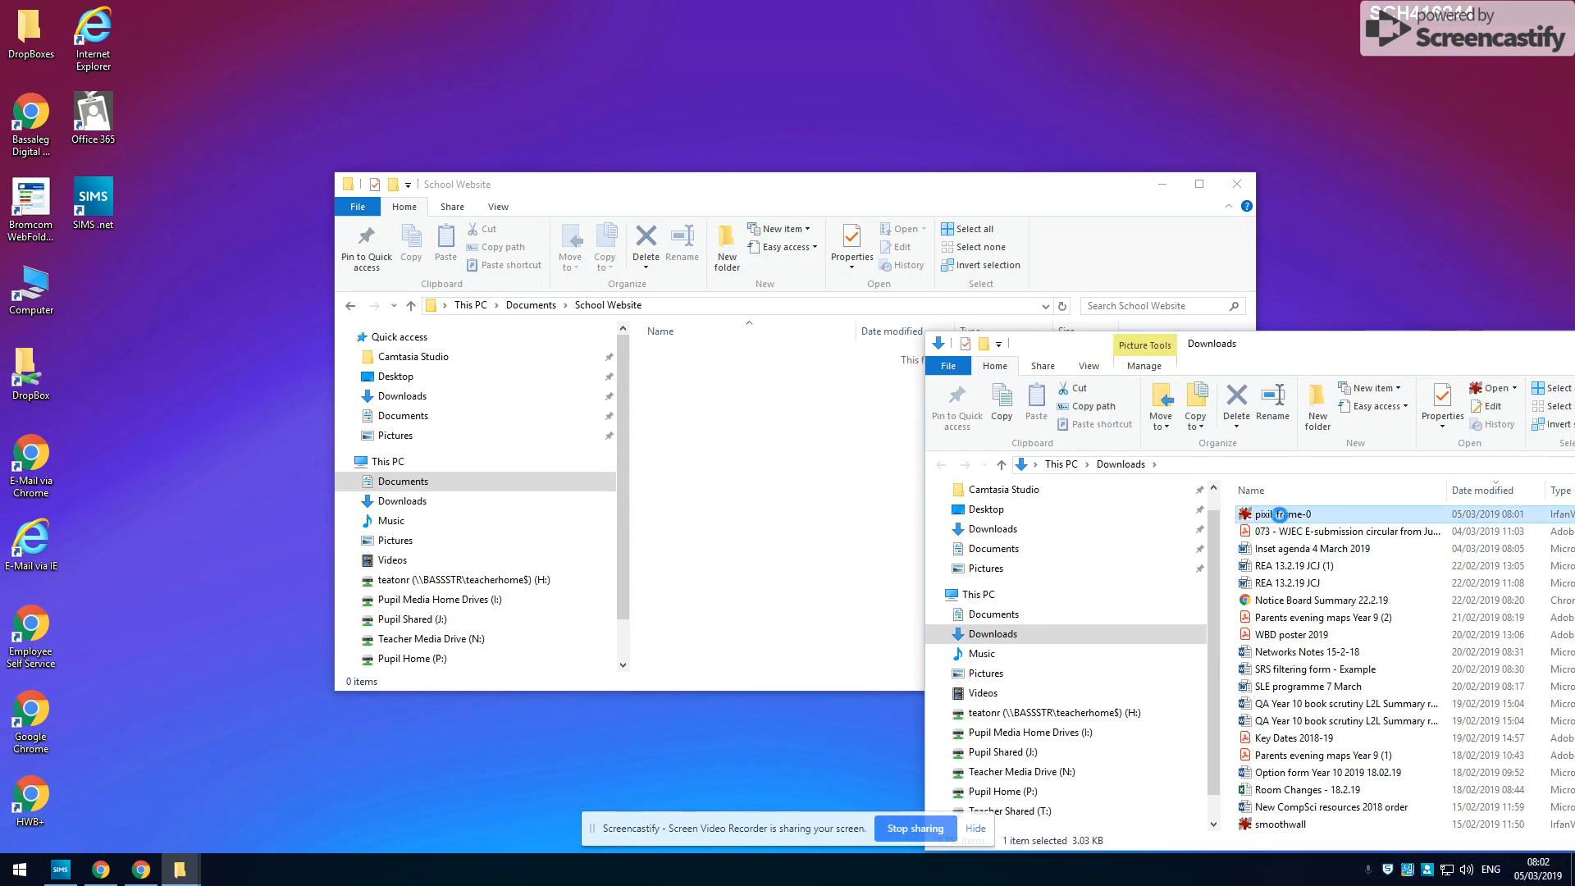
right_click(1281, 517)
left_click(1081, 420)
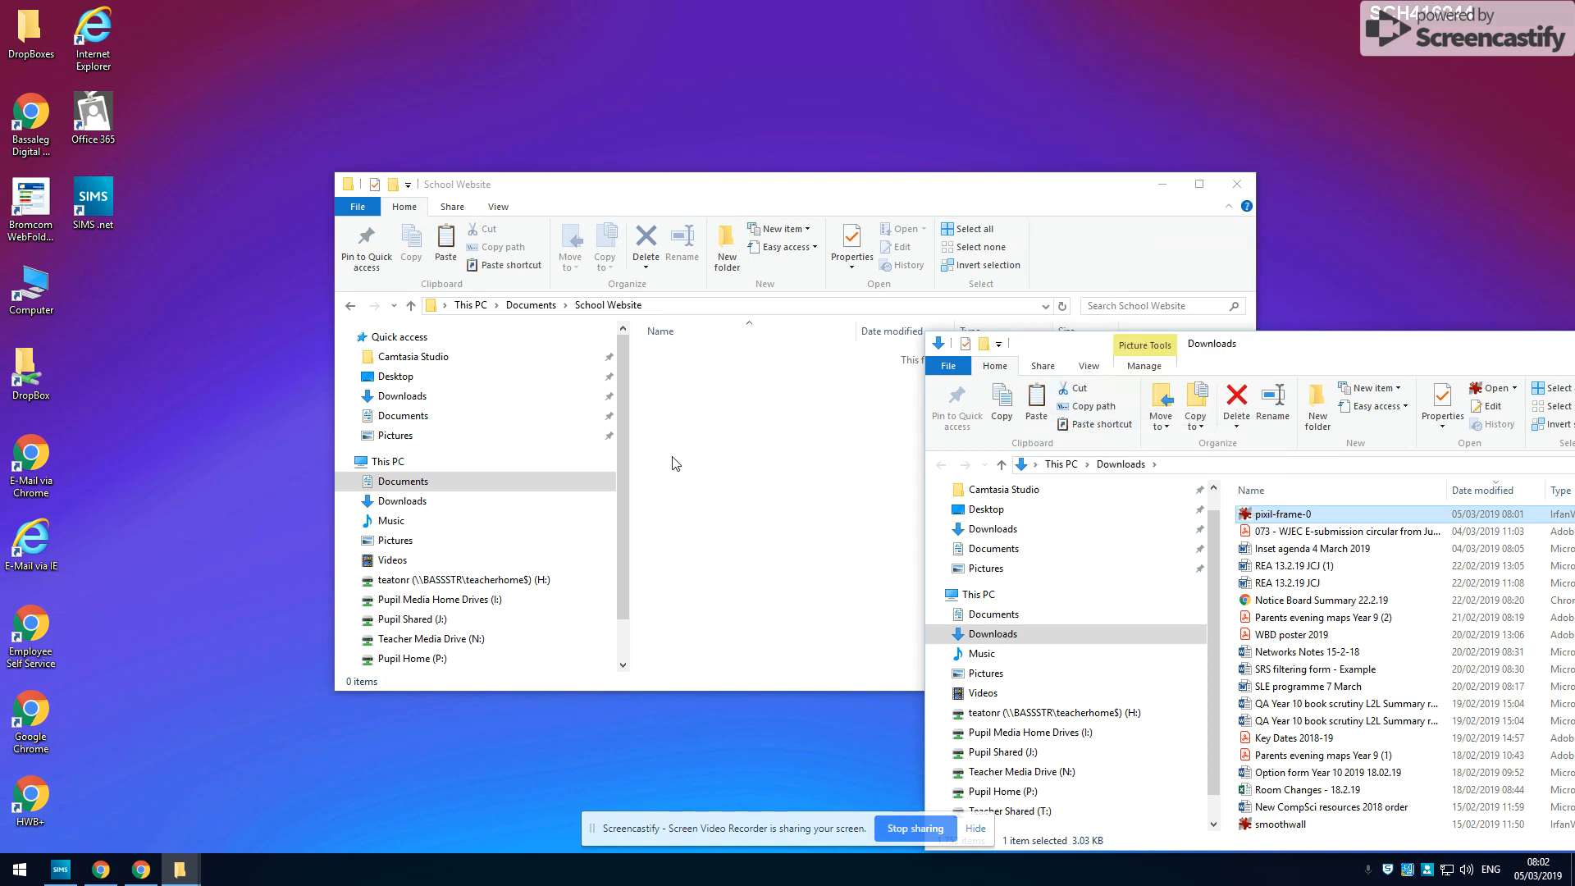
left_click(759, 421)
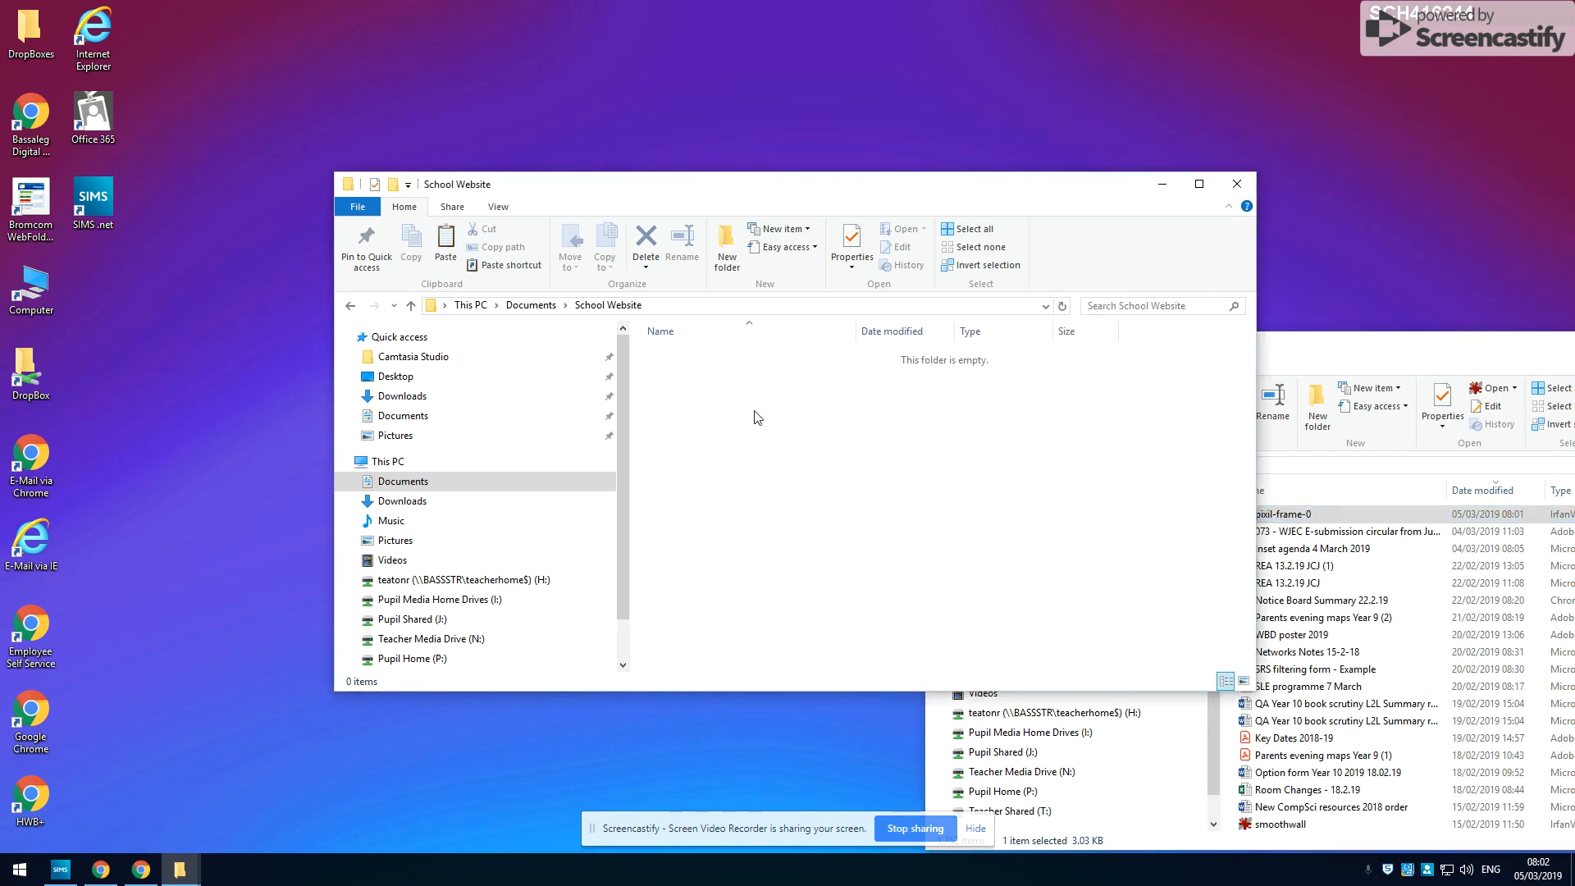
right_click(757, 417)
left_click(608, 526)
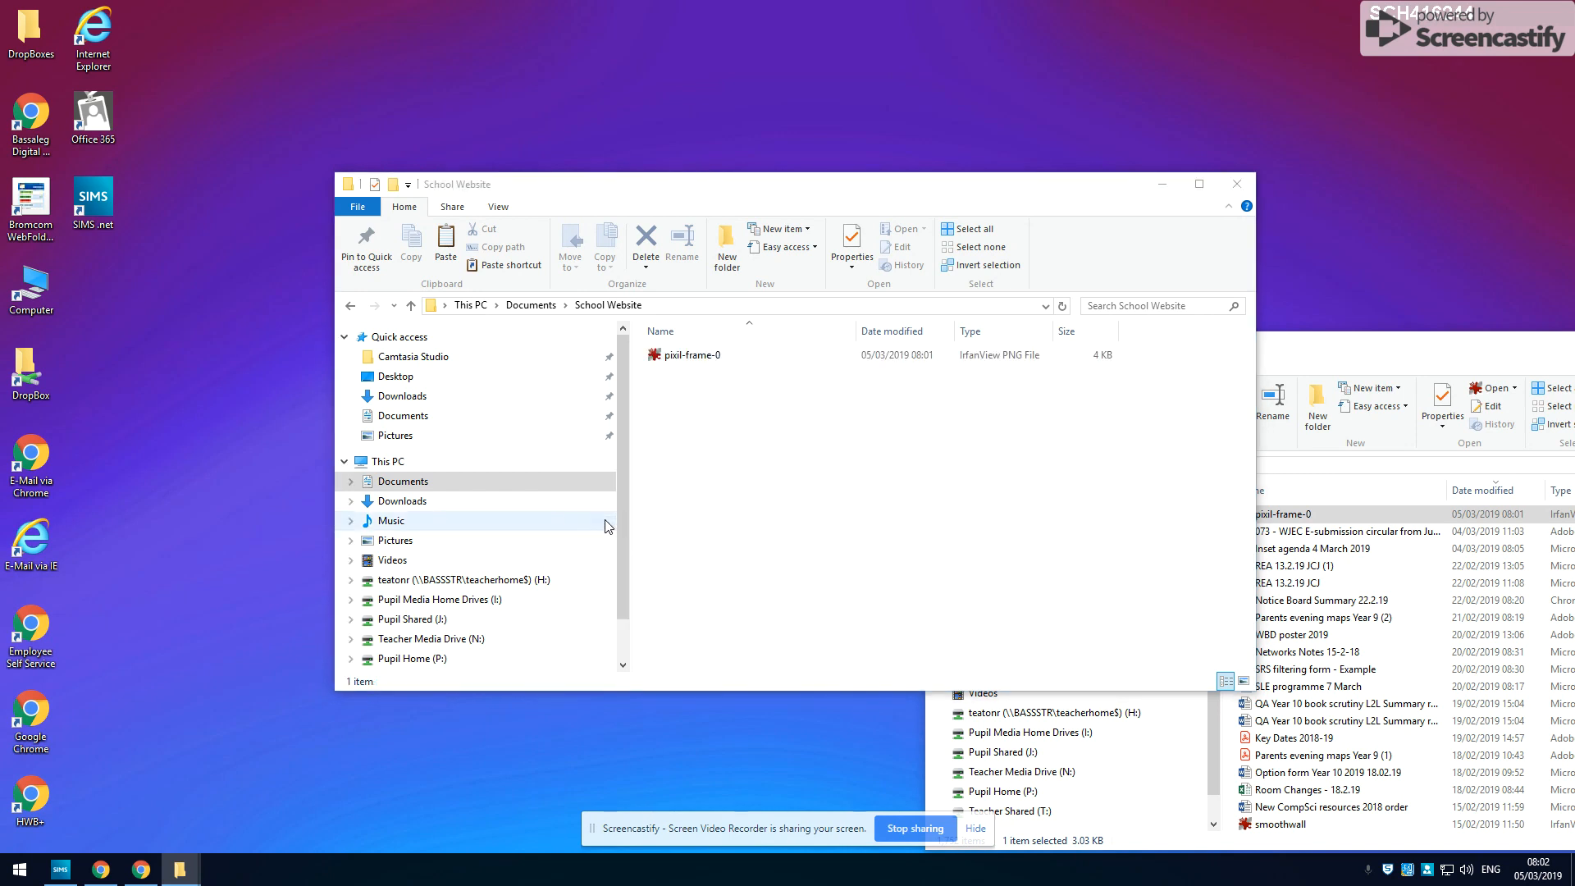
Step: Rename the copied image in the School Website folder as "ICT Icon"
right_click(688, 361)
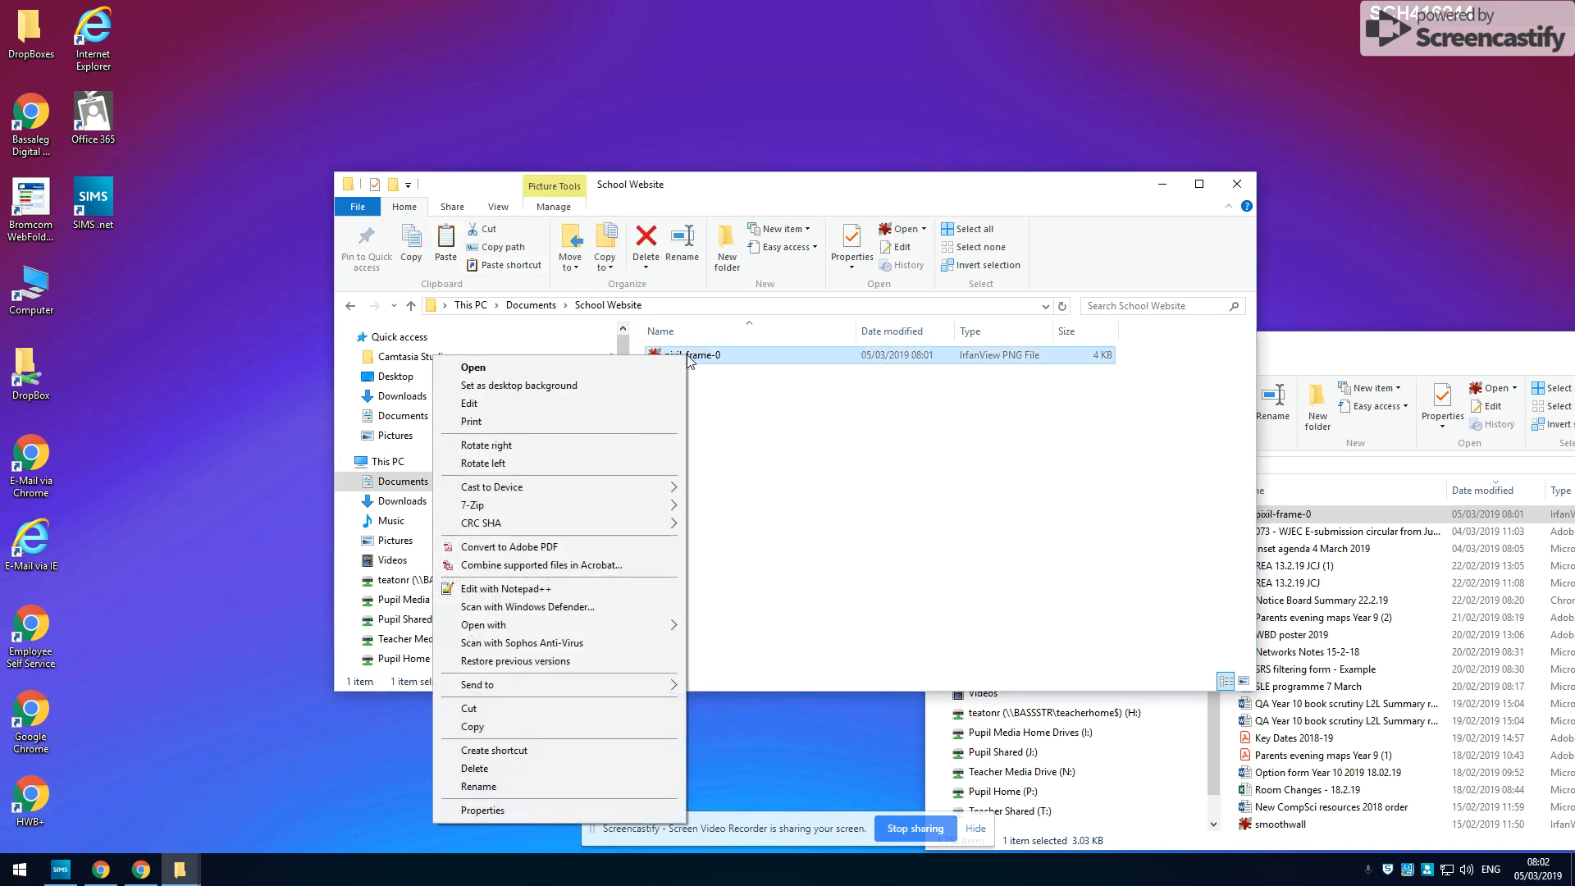
left_click(548, 786)
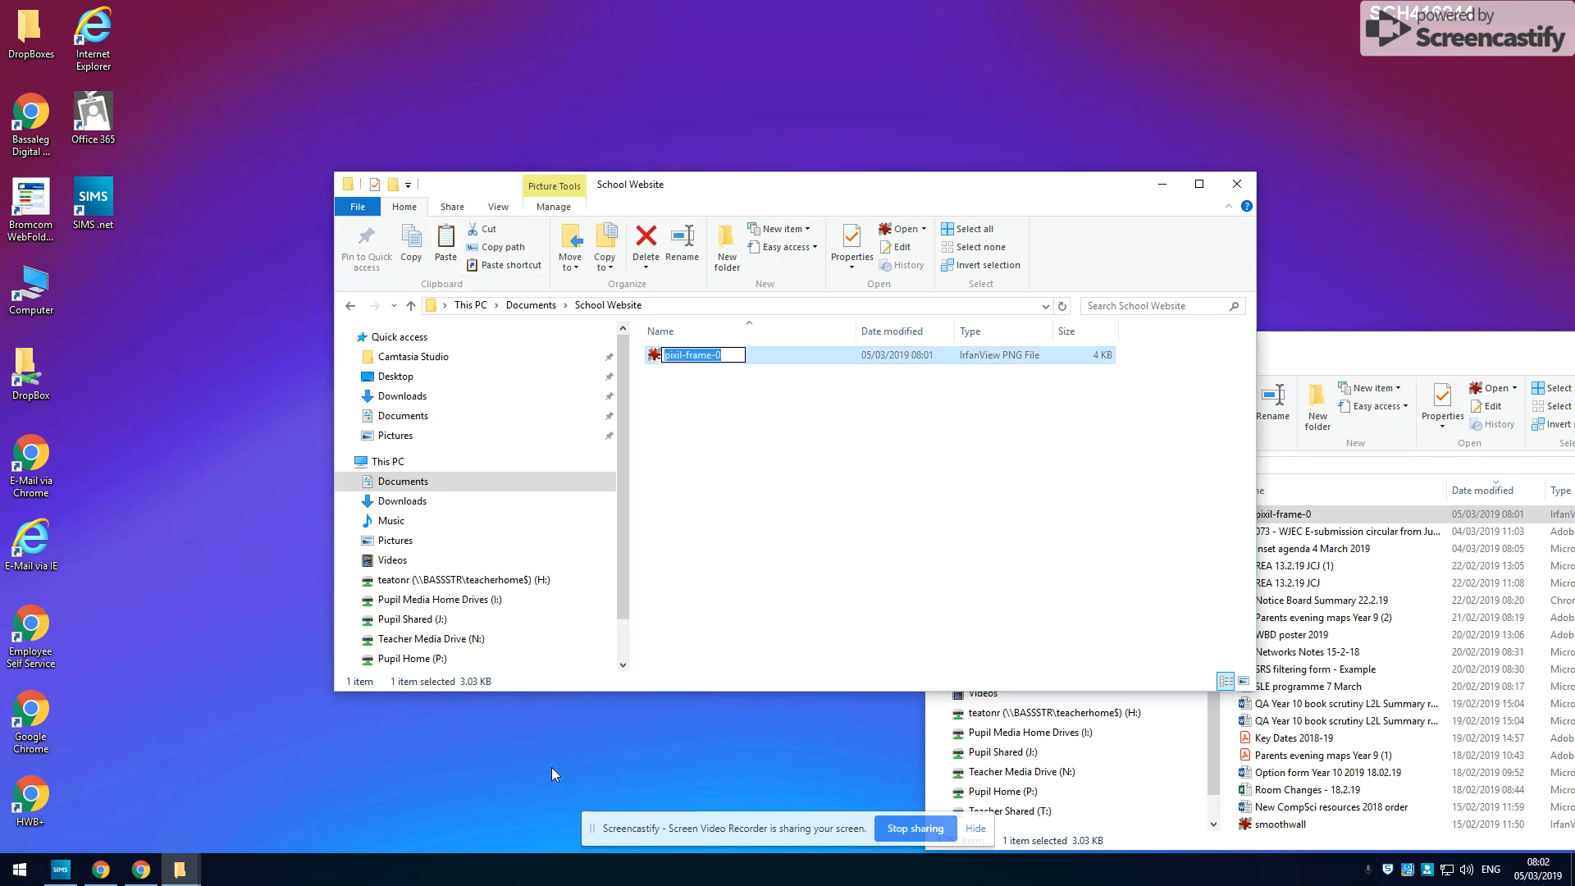
key("BackSpace")
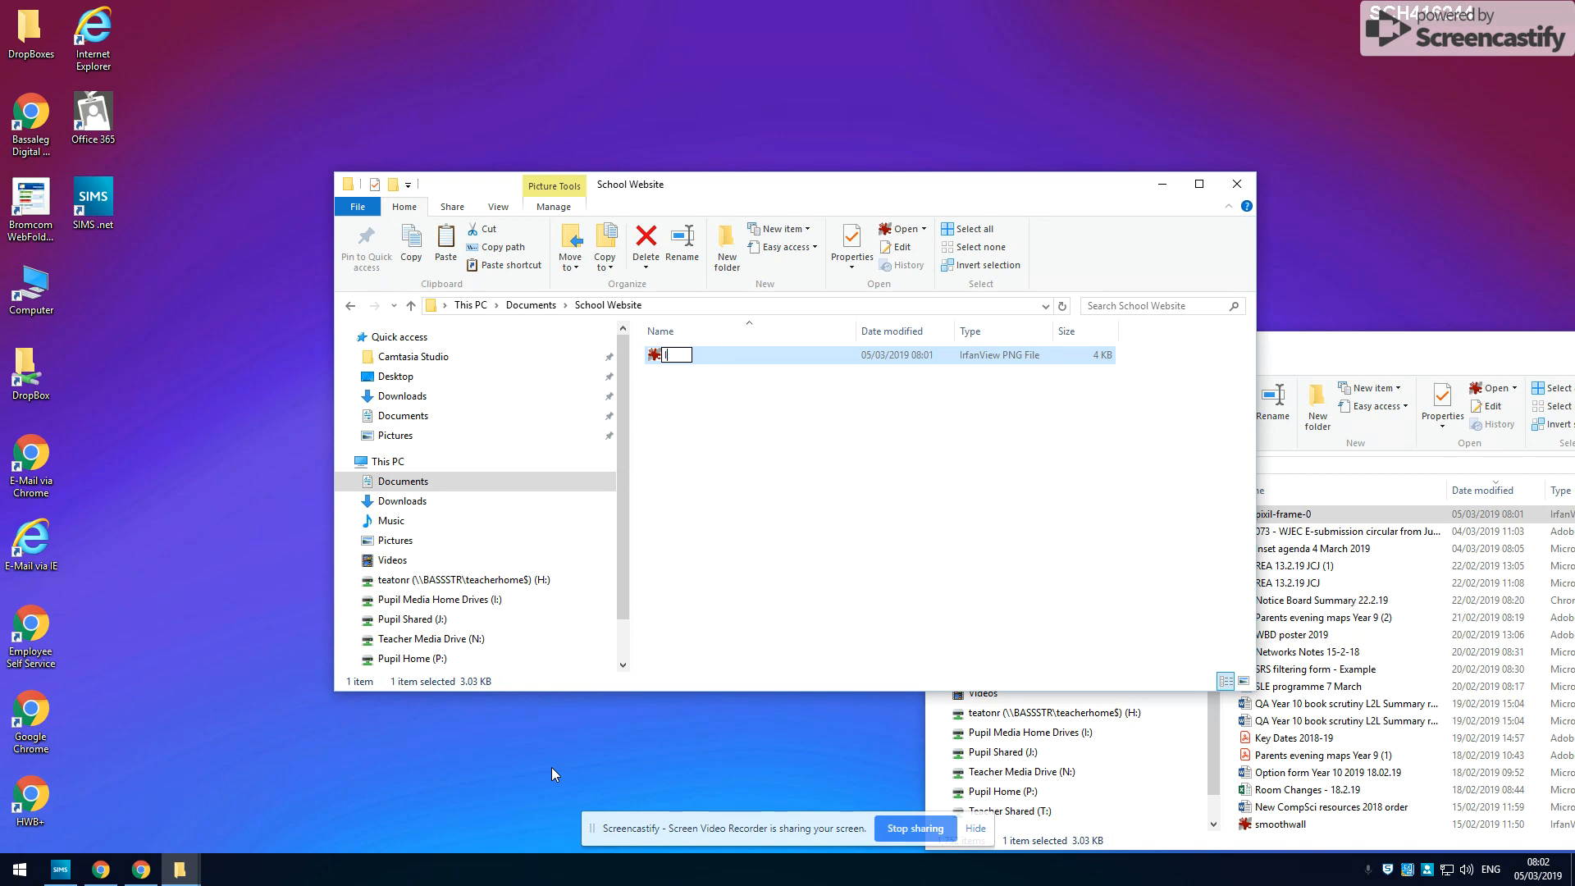
type("ICT ICOn")
left_click(764, 482)
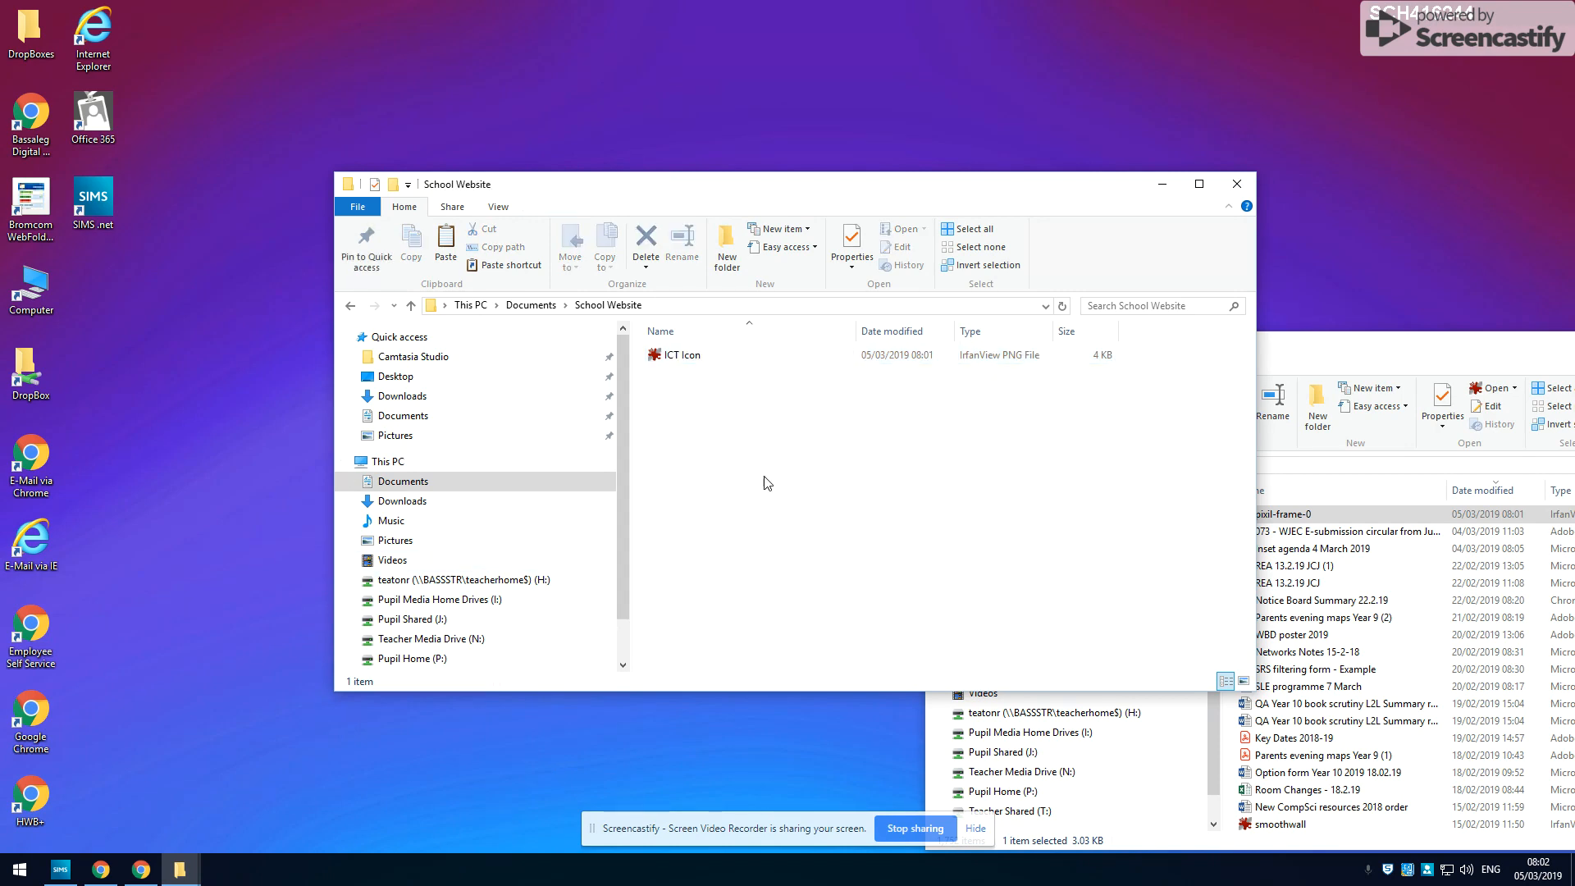
Step: Switch back to Pixilart in the browser, close the download settings and bring up the options for a new drawing
left_click(1365, 347)
left_click_drag(1365, 346, 1012, 343)
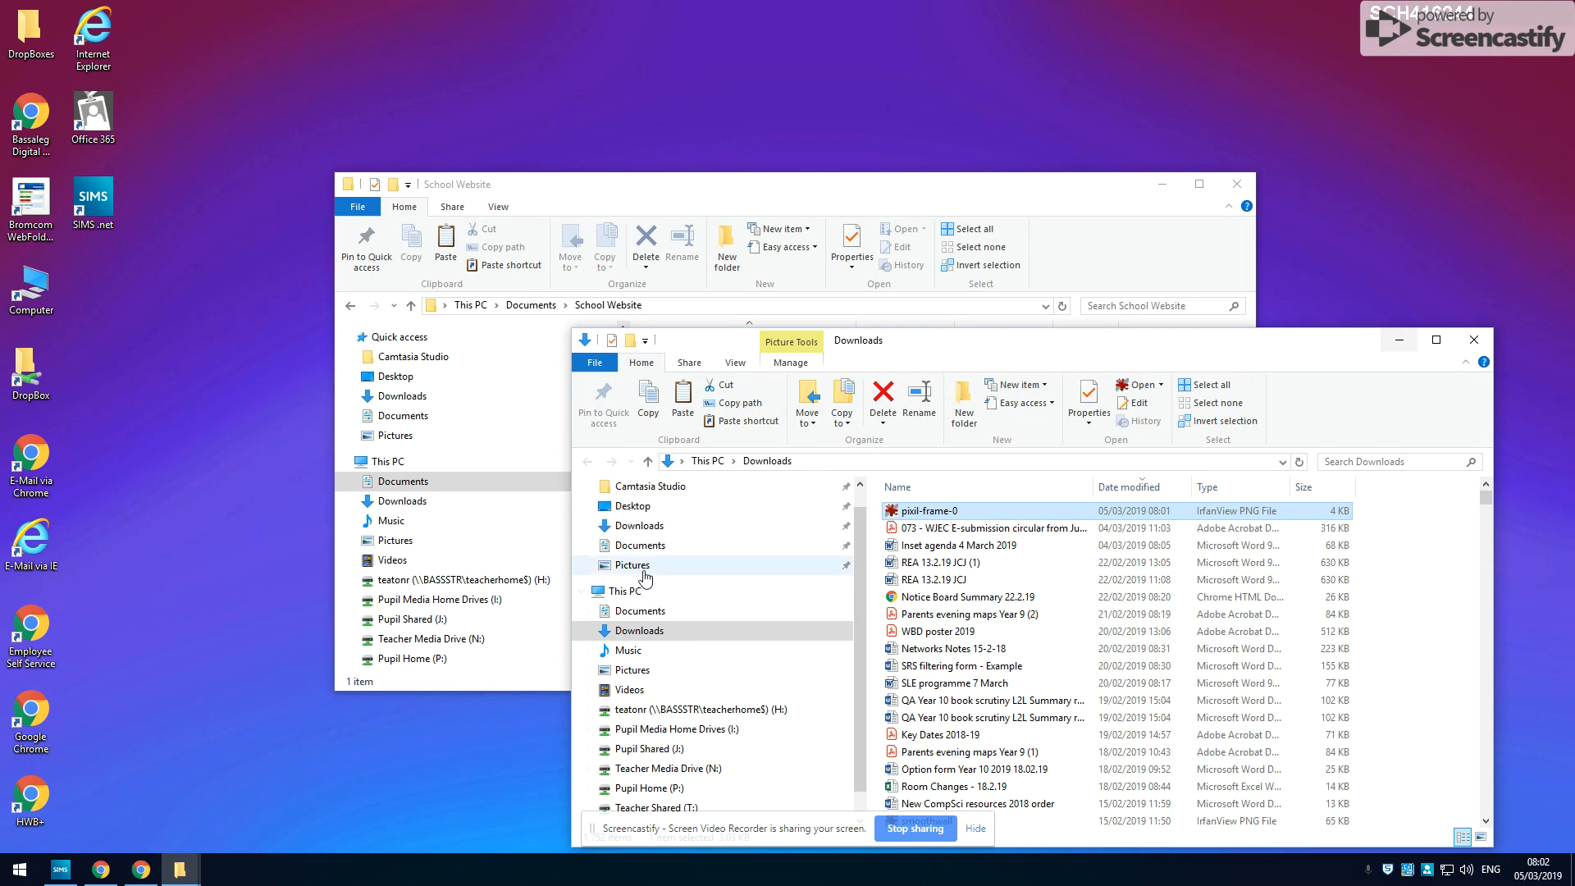
left_click(101, 871)
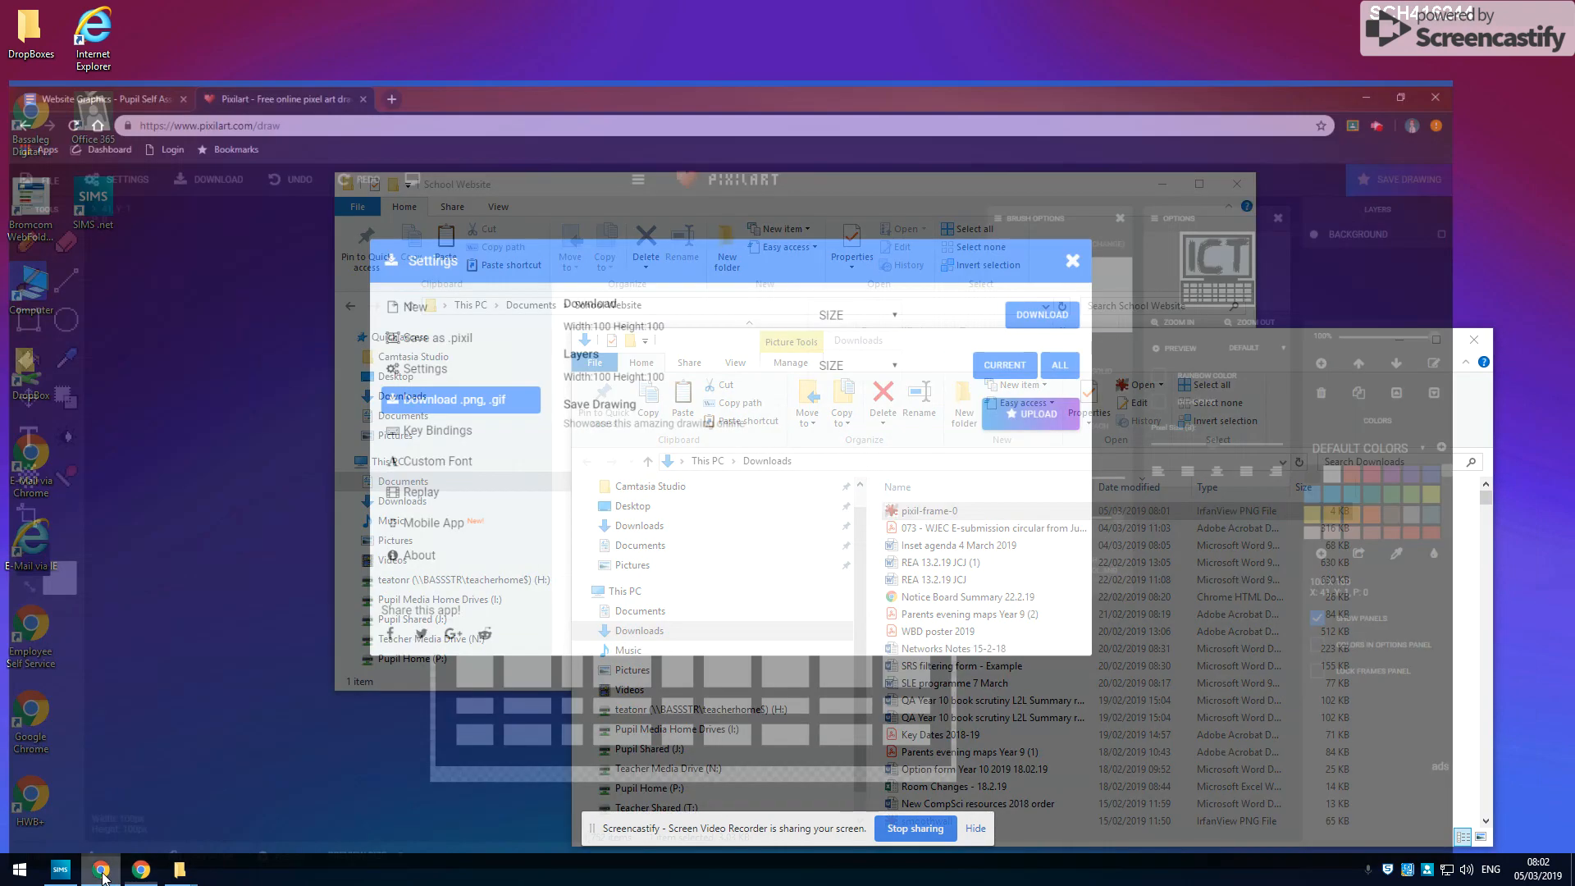
left_click(1160, 189)
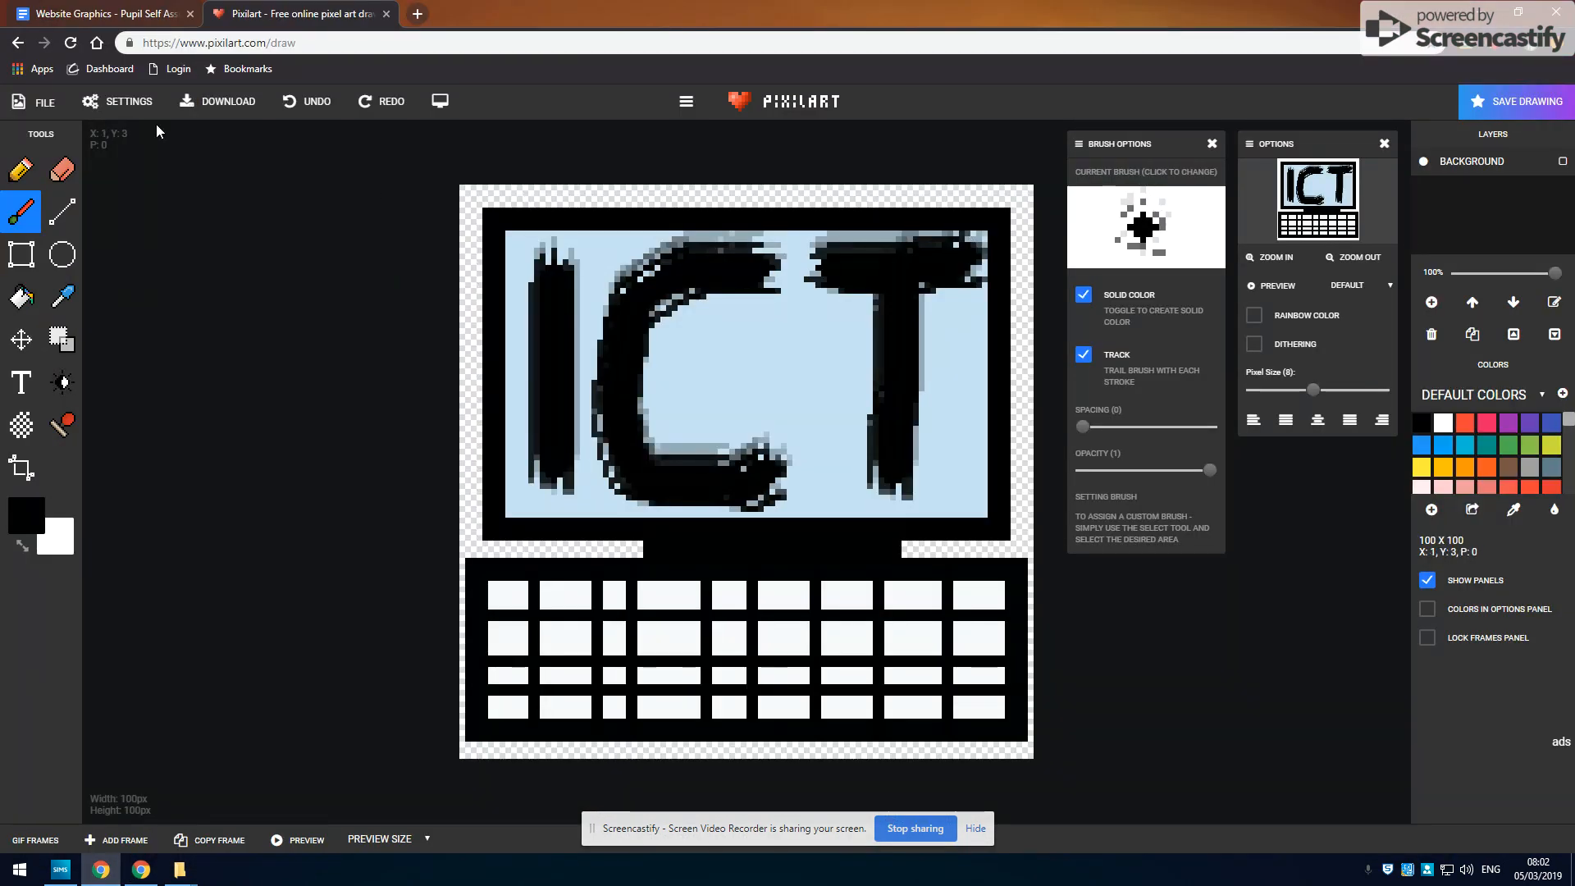
left_click(35, 98)
left_click(37, 131)
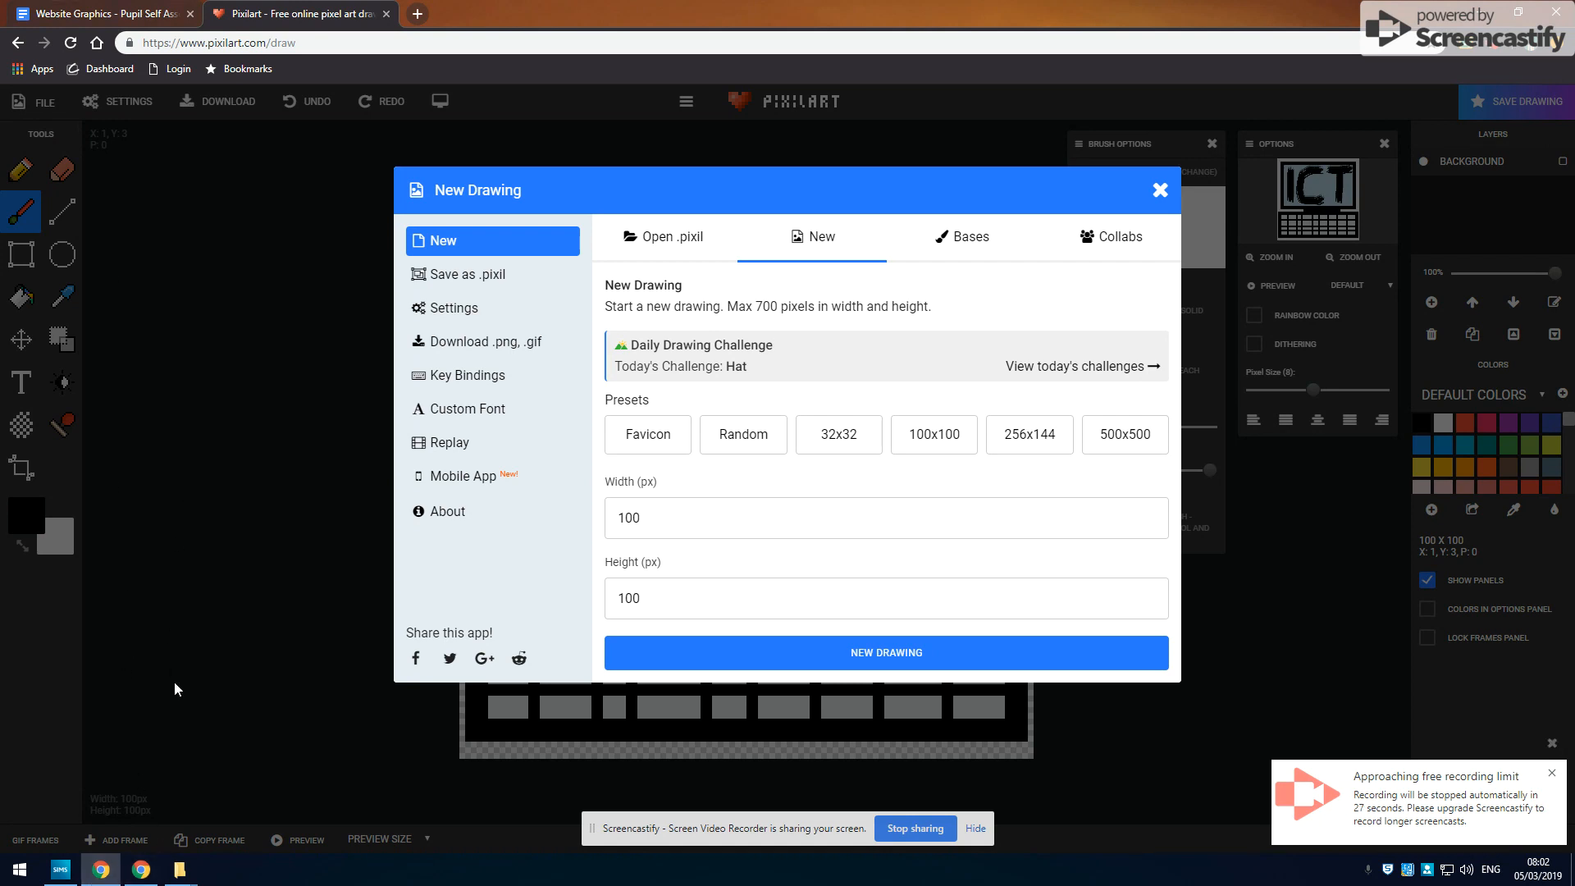
Step: Switch to the self-assessment document and fill the ICT row with Y for icon created, Y for saved in folder and "ICT ICON" as file name
left_click(91, 12)
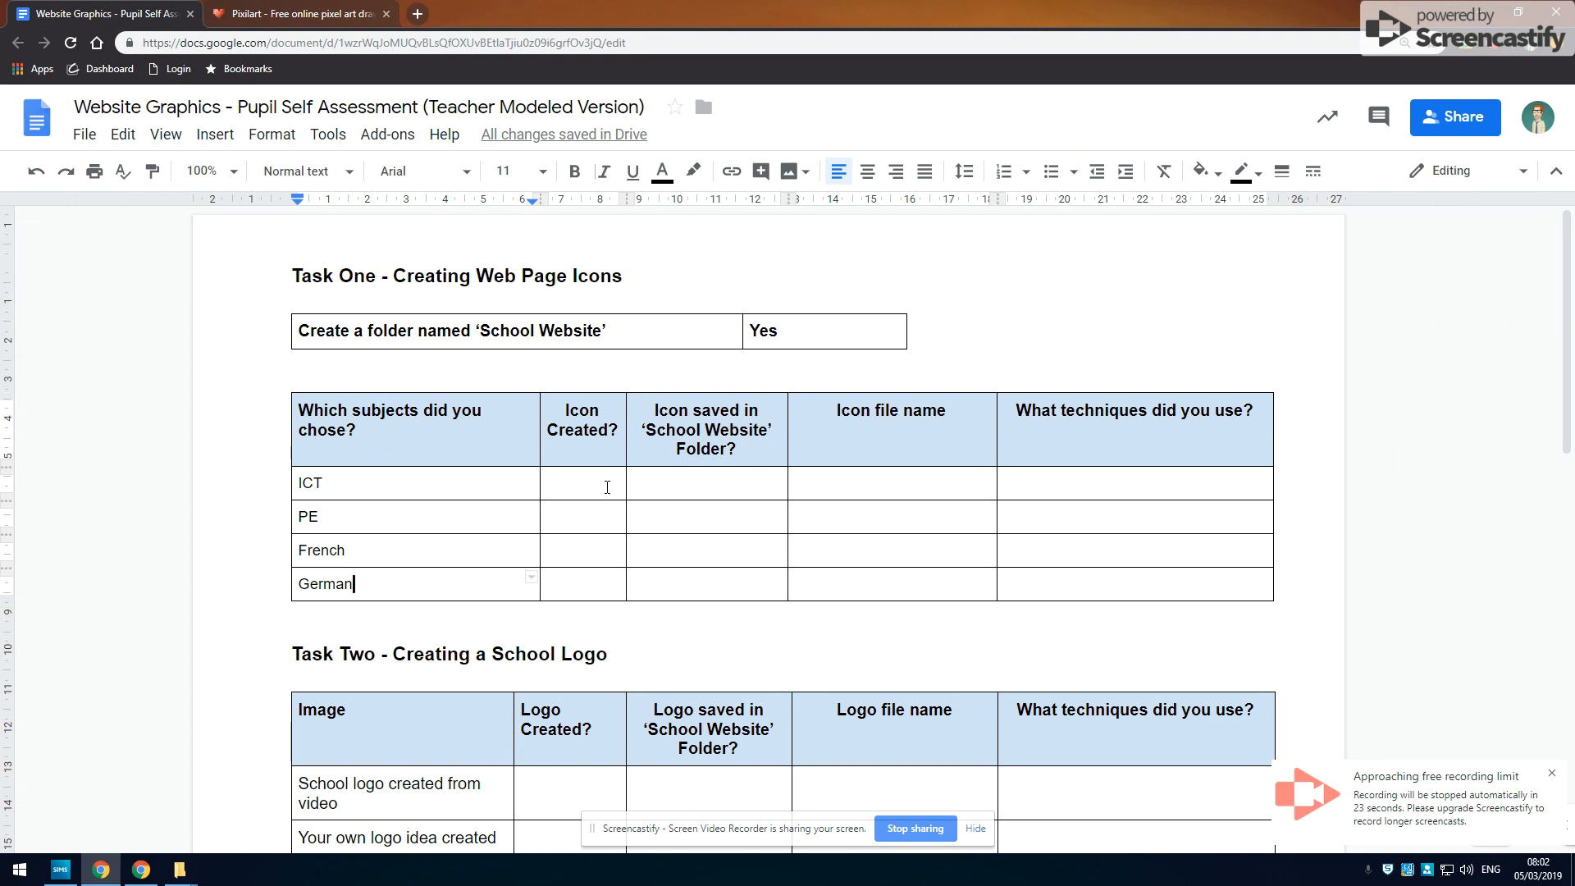
left_click(584, 491)
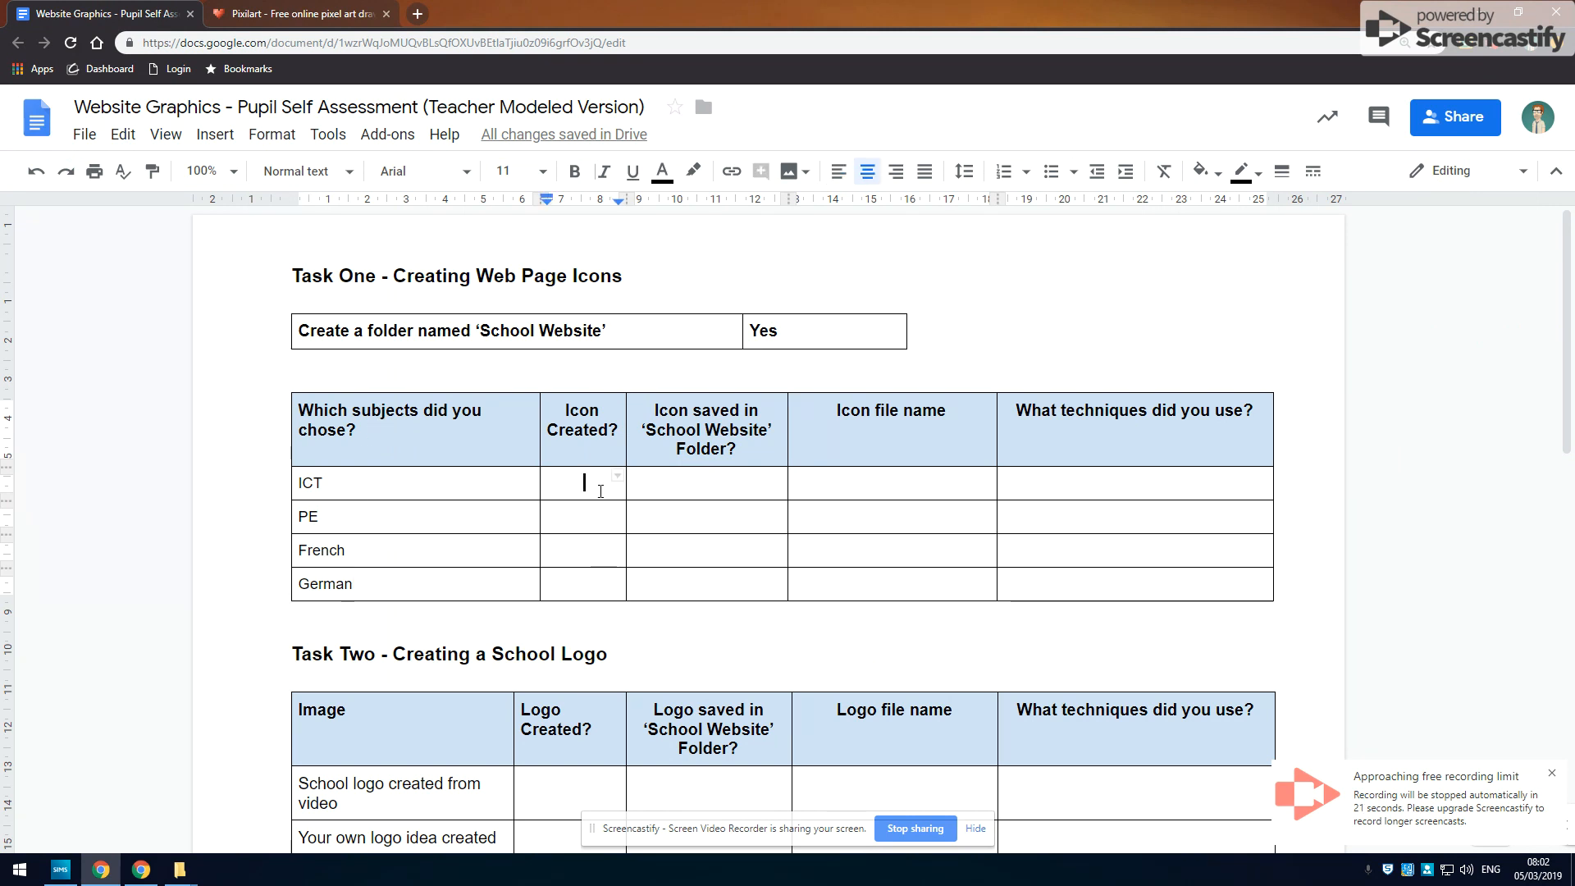
type("Y")
key("Tab")
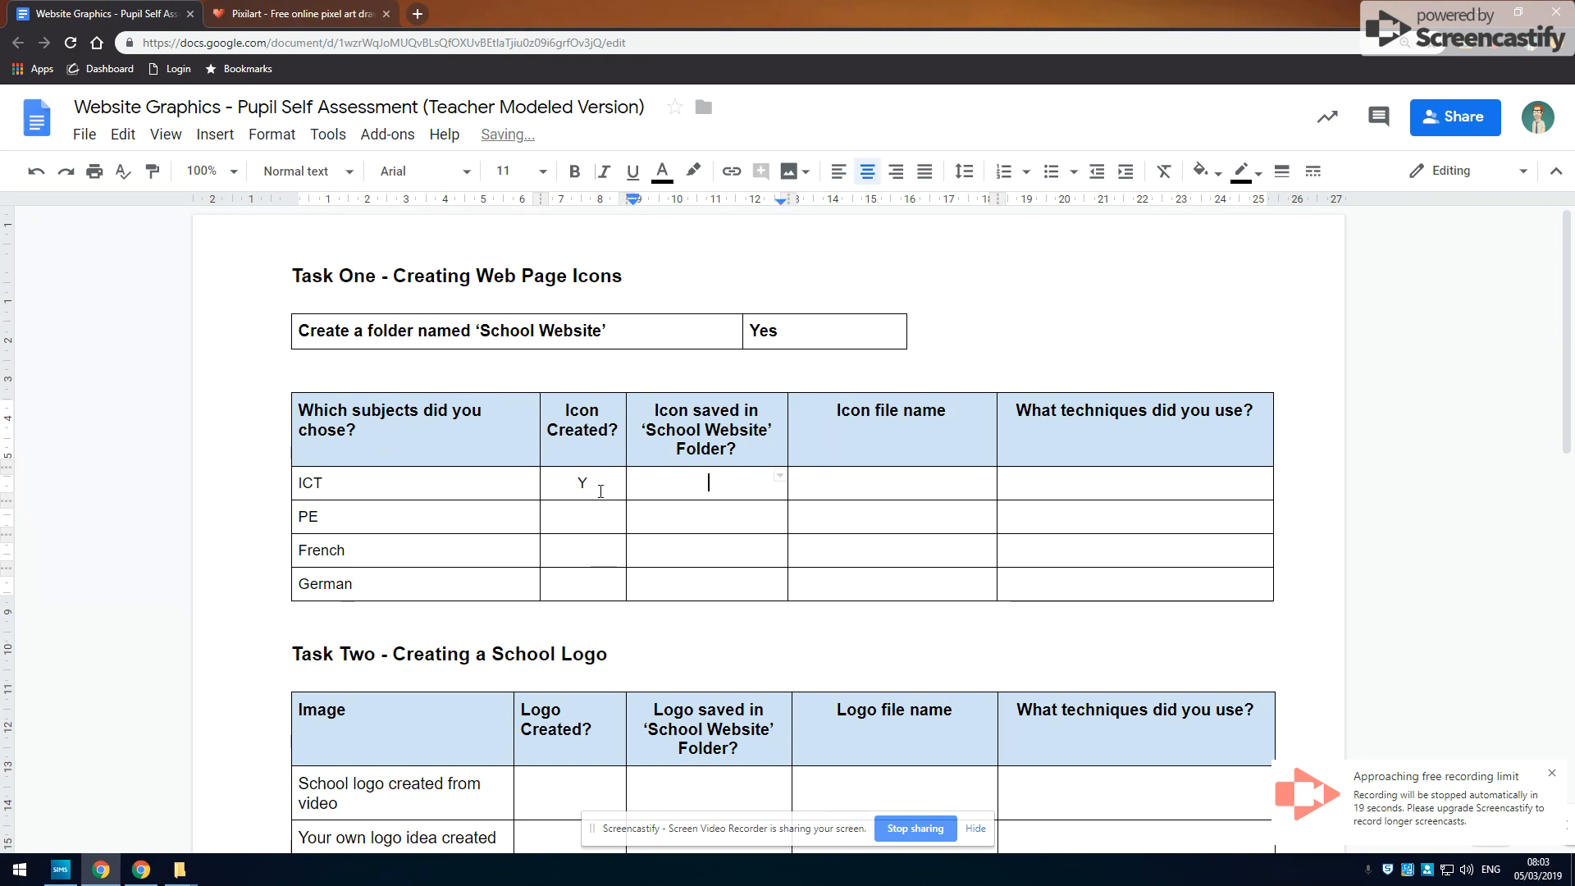
type("Y")
key("Tab")
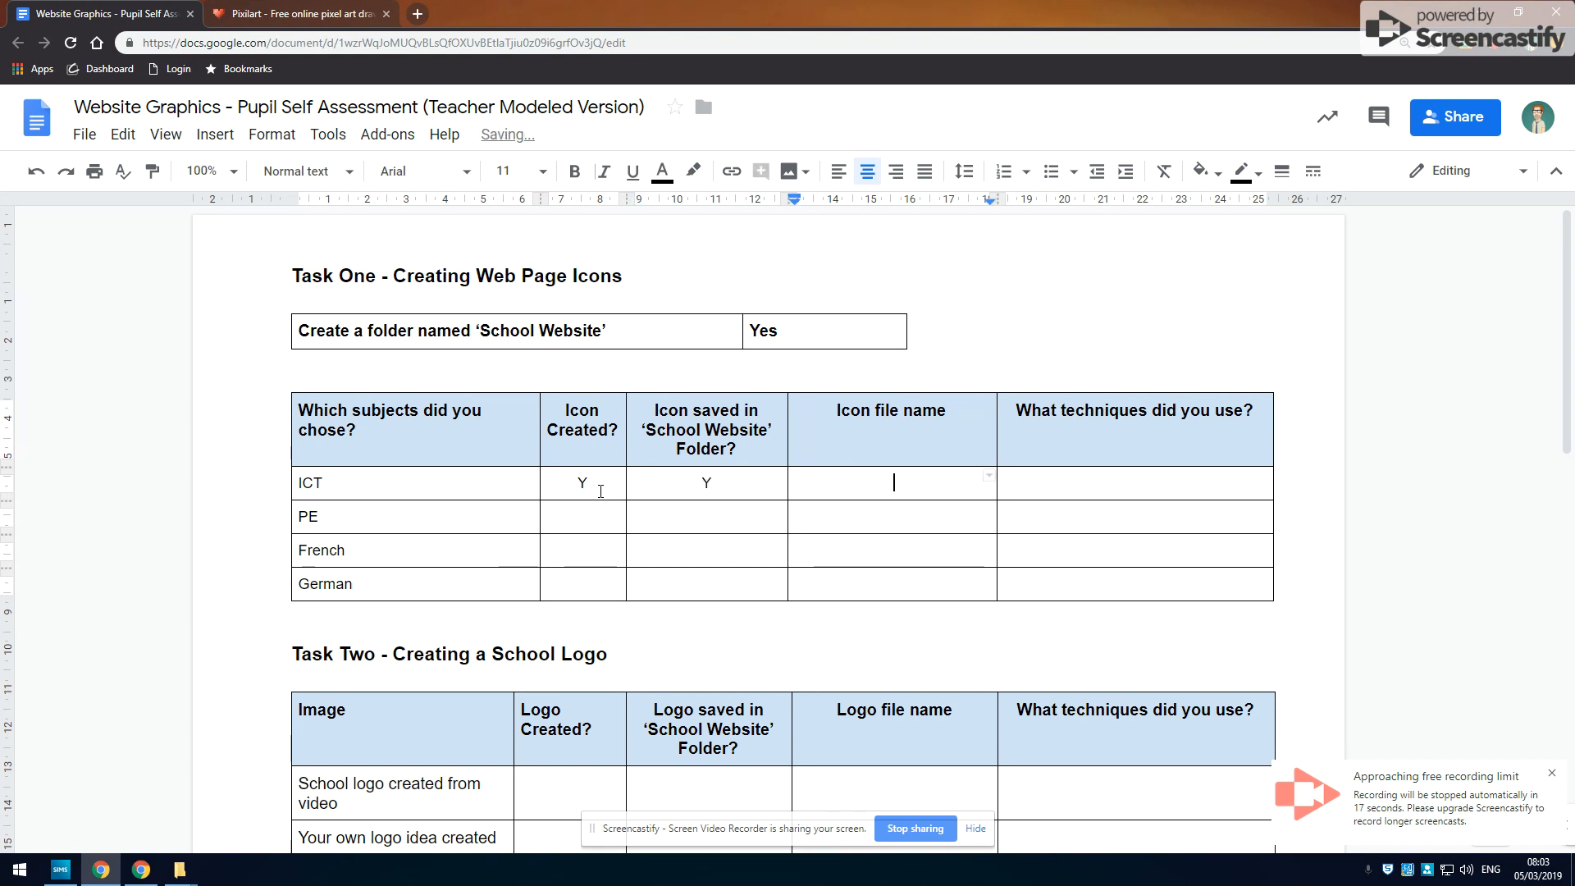
type("ICT ICON")
Step: Close the New Drawing dialog in Pixilart to review the ICT icon, and enter "Line" as the ICT row's technique in the self-assessment document
left_click(1065, 485)
left_click(310, 10)
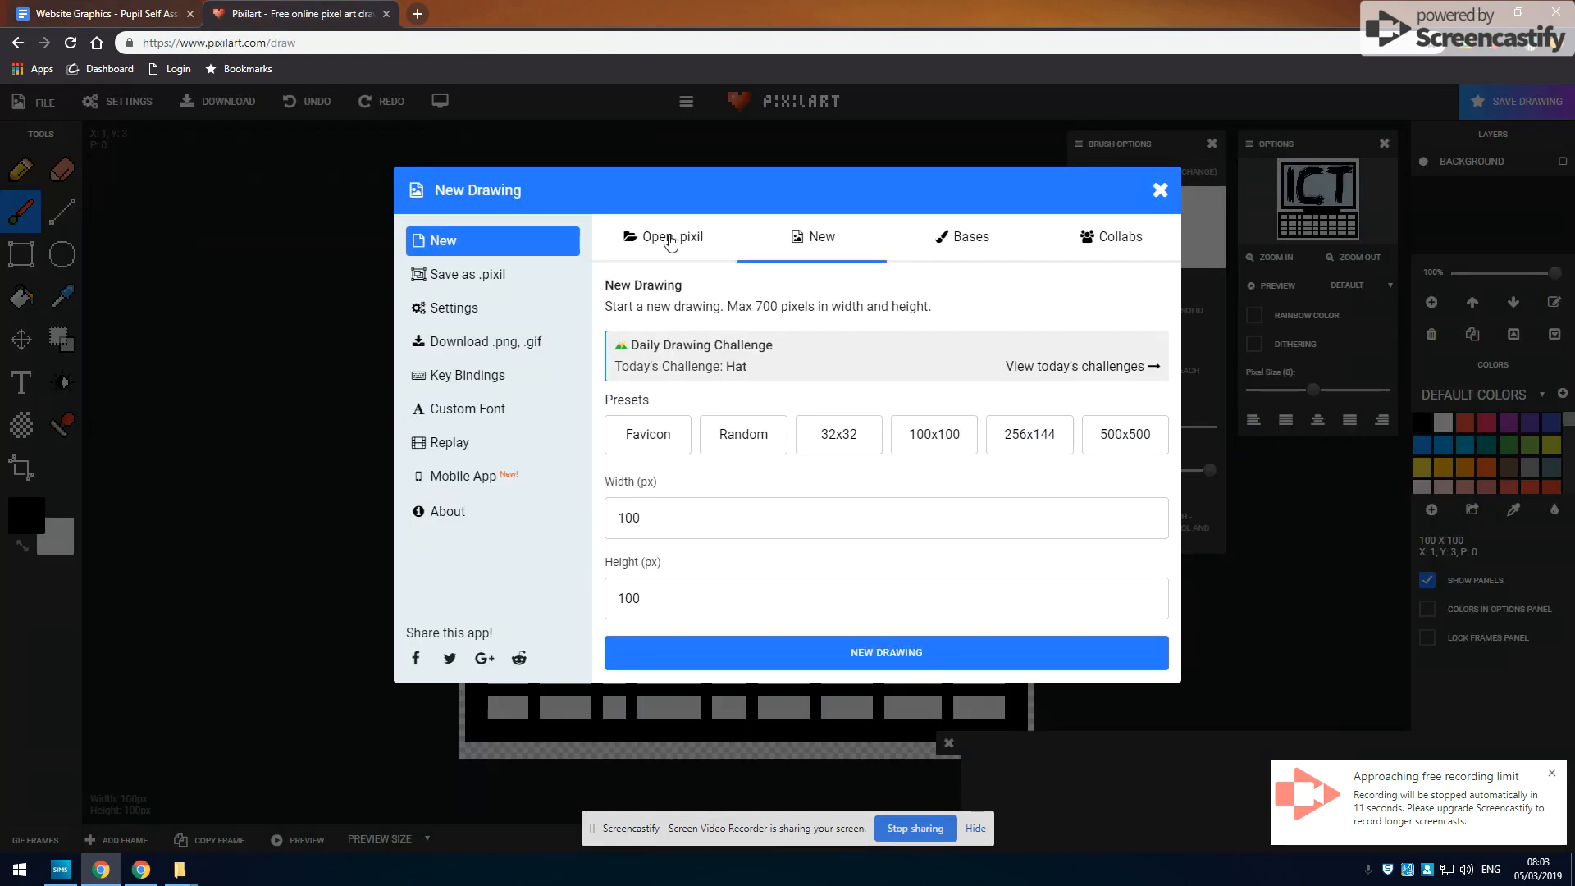
left_click(1160, 190)
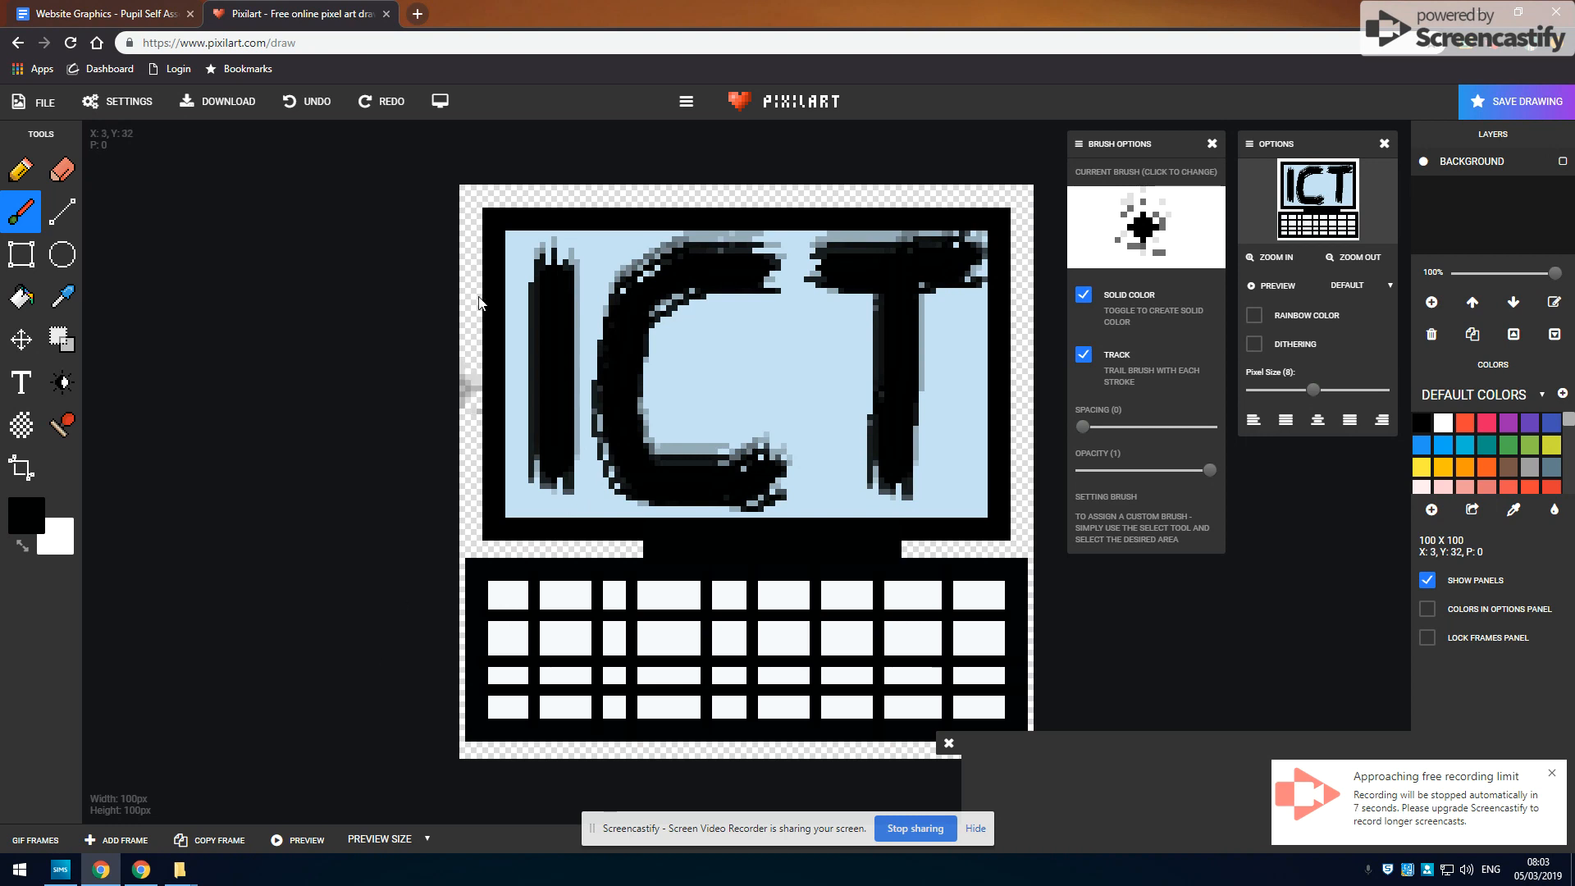
mouse_move(172, 874)
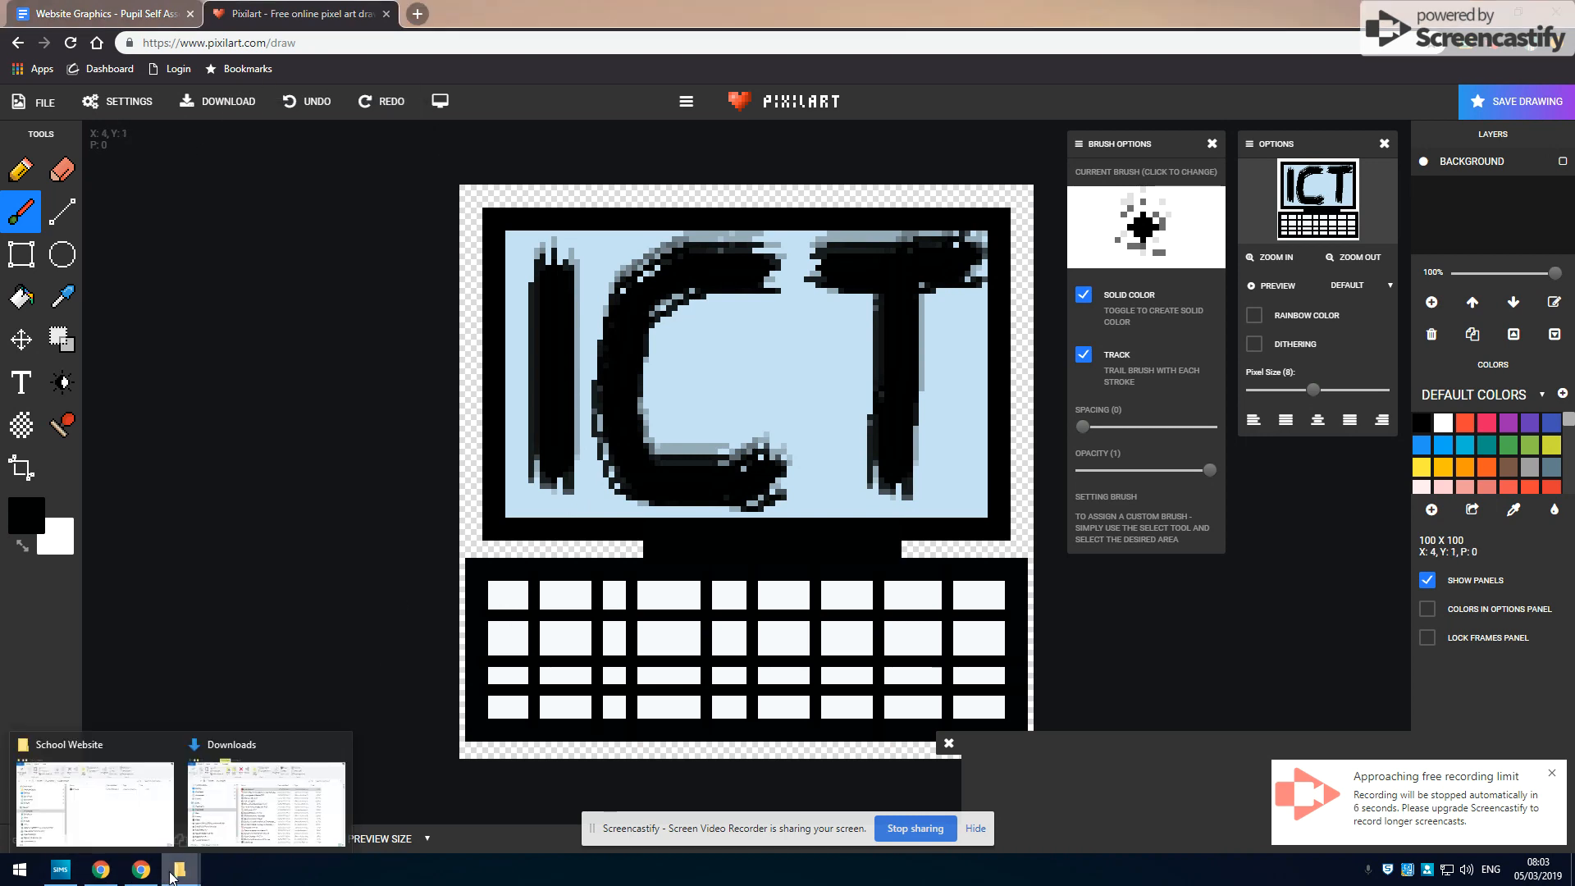
left_click(94, 871)
left_click(105, 14)
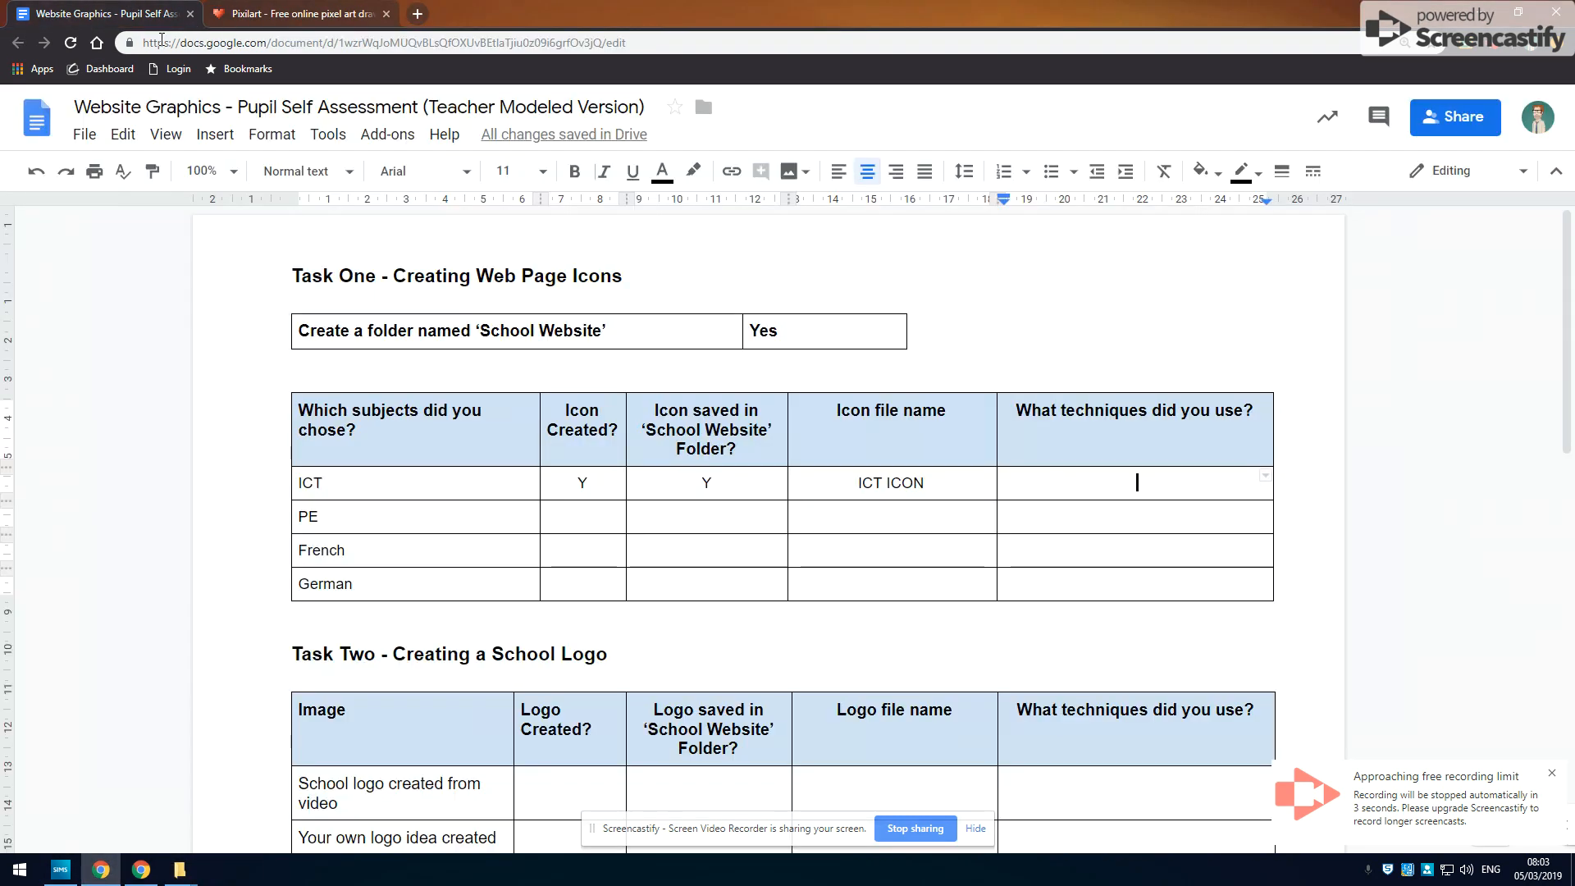
type("Line")
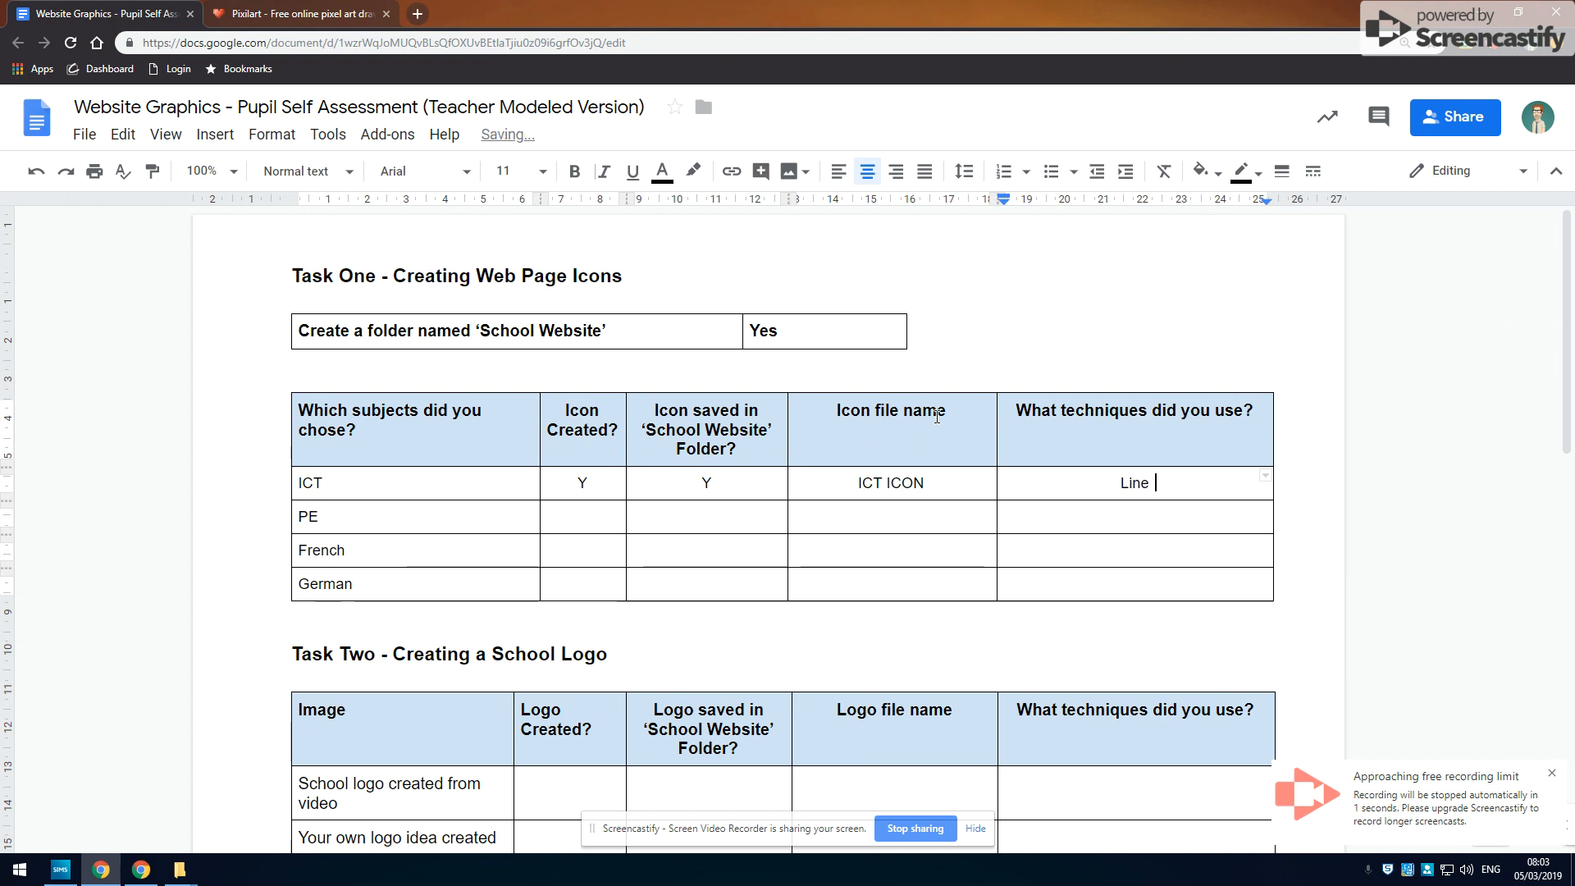